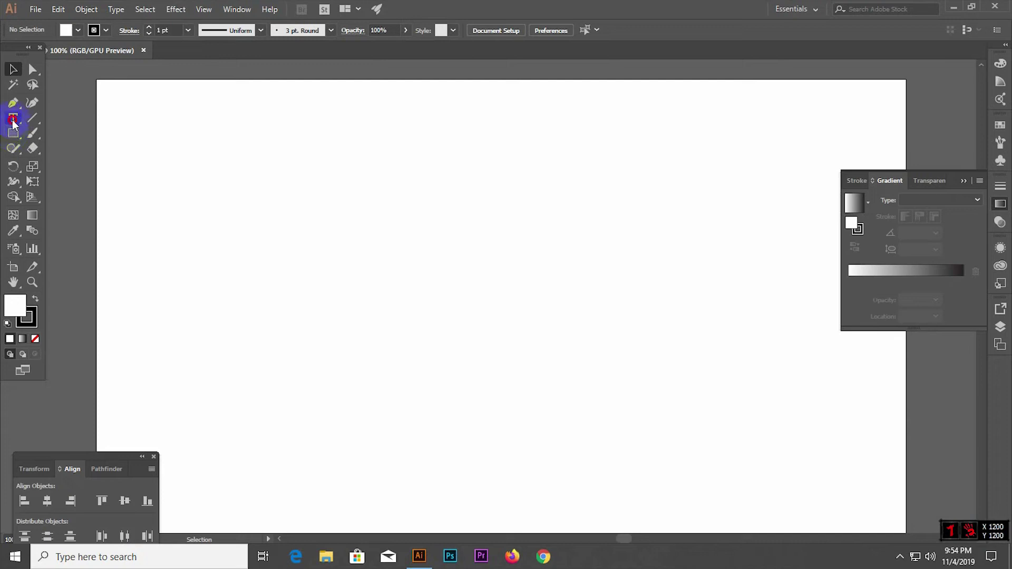
Create a 72 pt placeholder text object, then delete it
{"action": "left_click", "coordinate": [328, 243]}
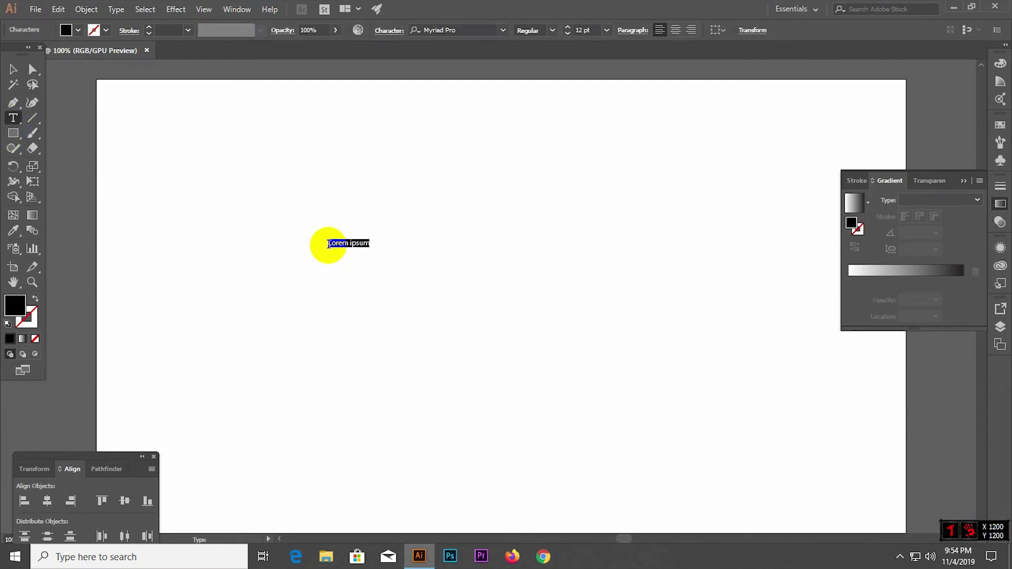
{"action": "left_click", "coordinate": [606, 30]}
{"action": "left_click", "coordinate": [622, 255]}
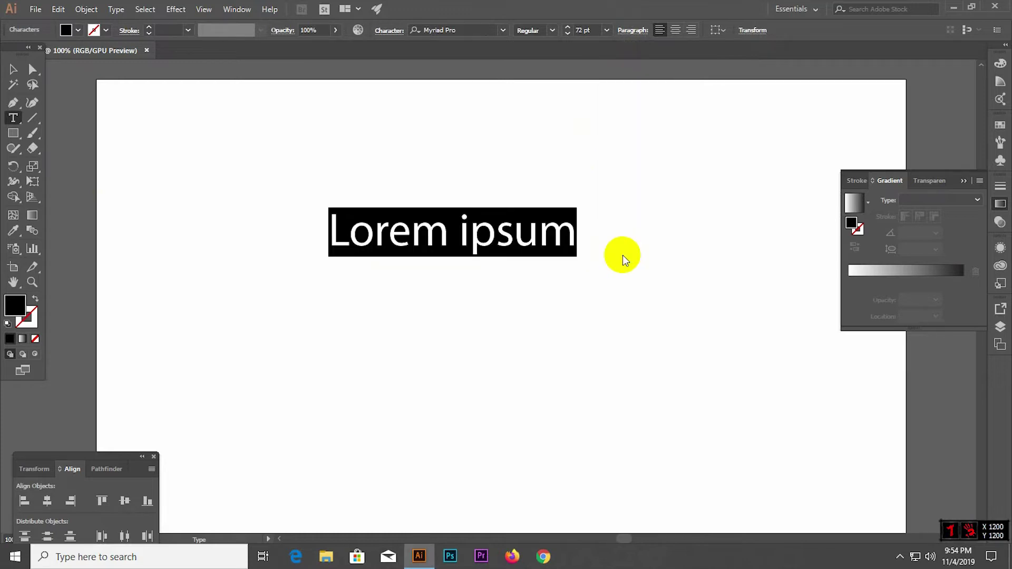
{"action": "type", "text": "ple"}
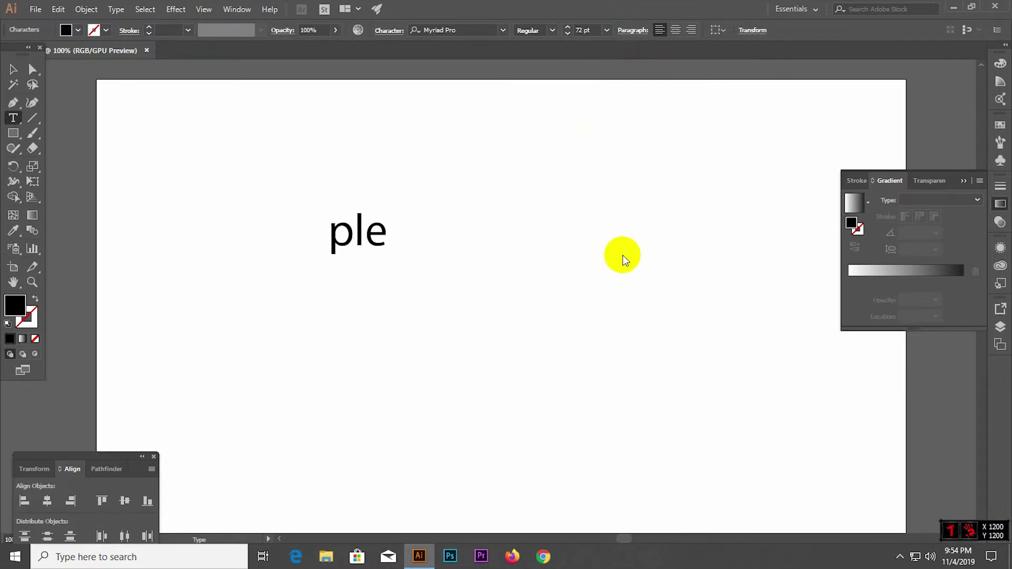
{"action": "type", "text": "ase su"}
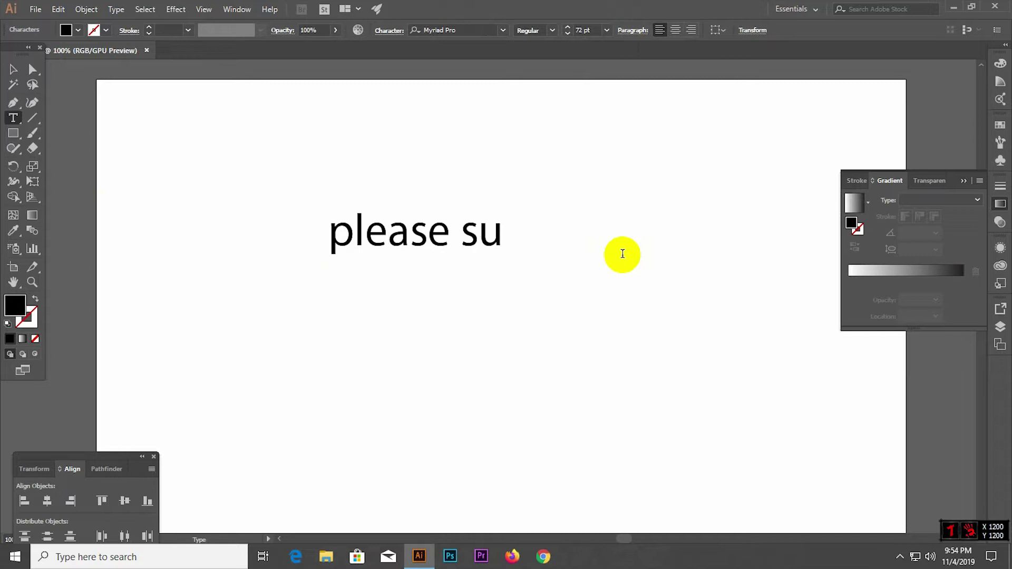
{"action": "type", "text": "bscribe"}
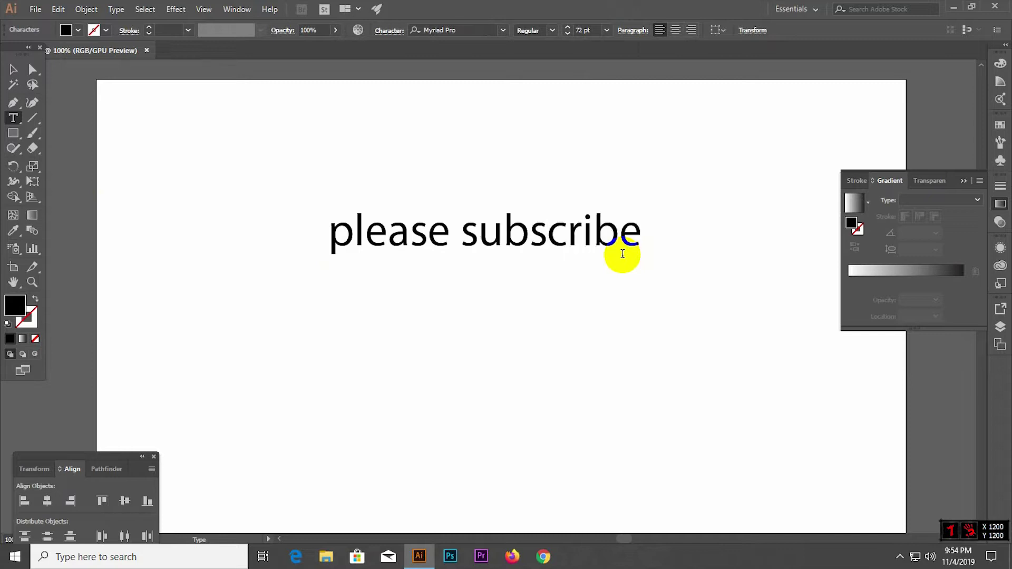
{"action": "type", "text": " my c"}
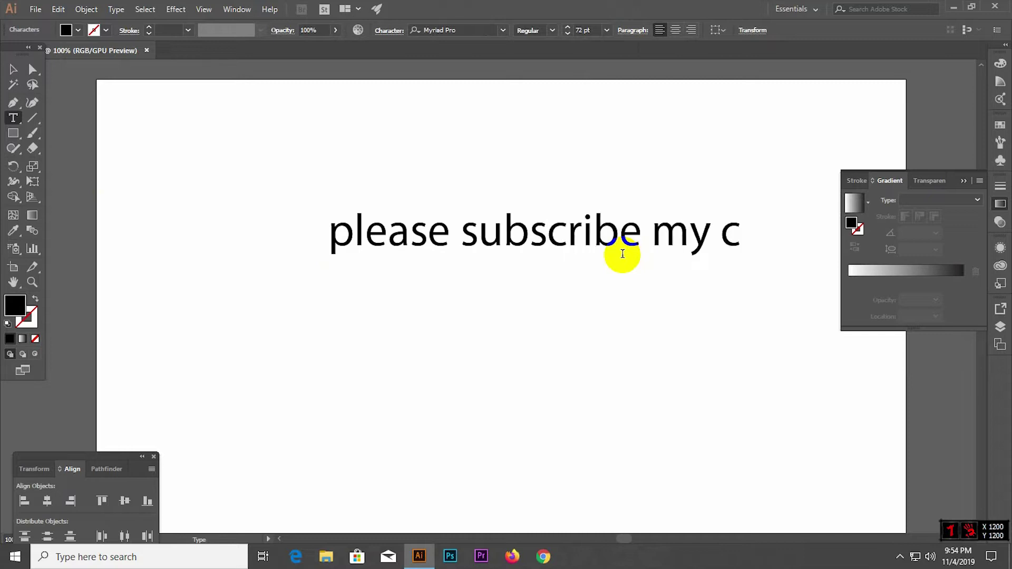
{"action": "type", "text": "hann"}
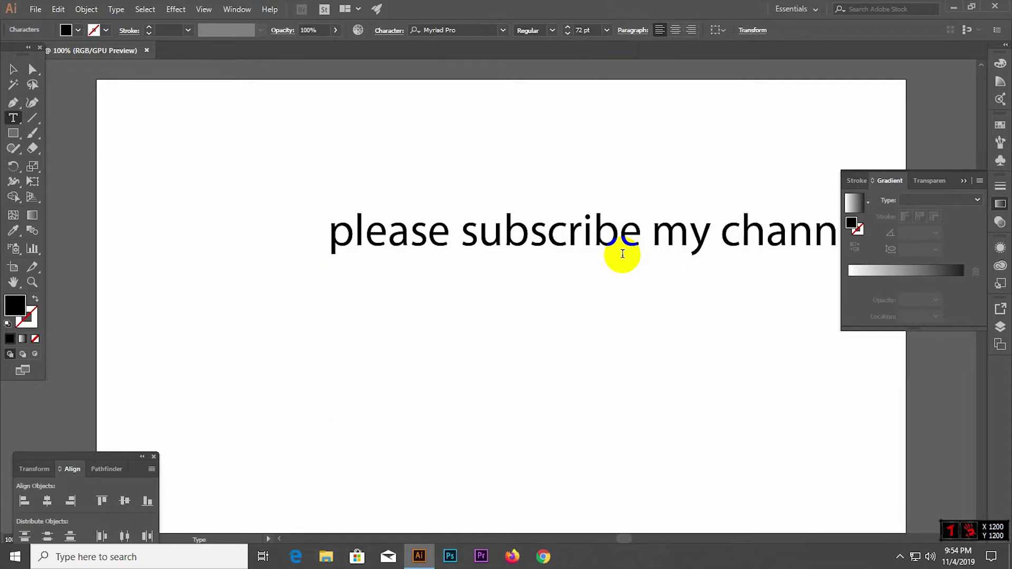
{"action": "left_click", "coordinate": [12, 69]}
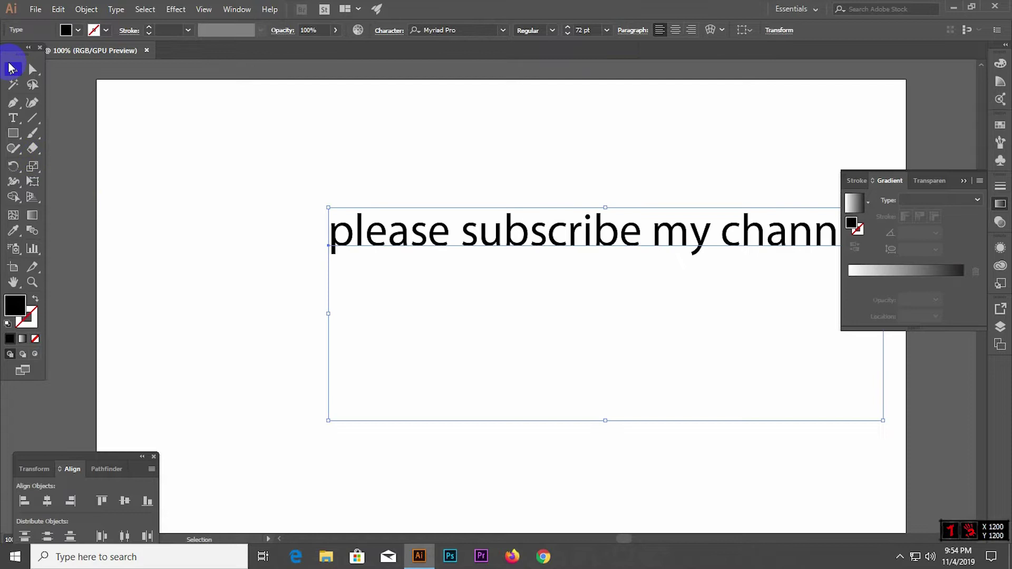
{"action": "left_click", "coordinate": [964, 188]}
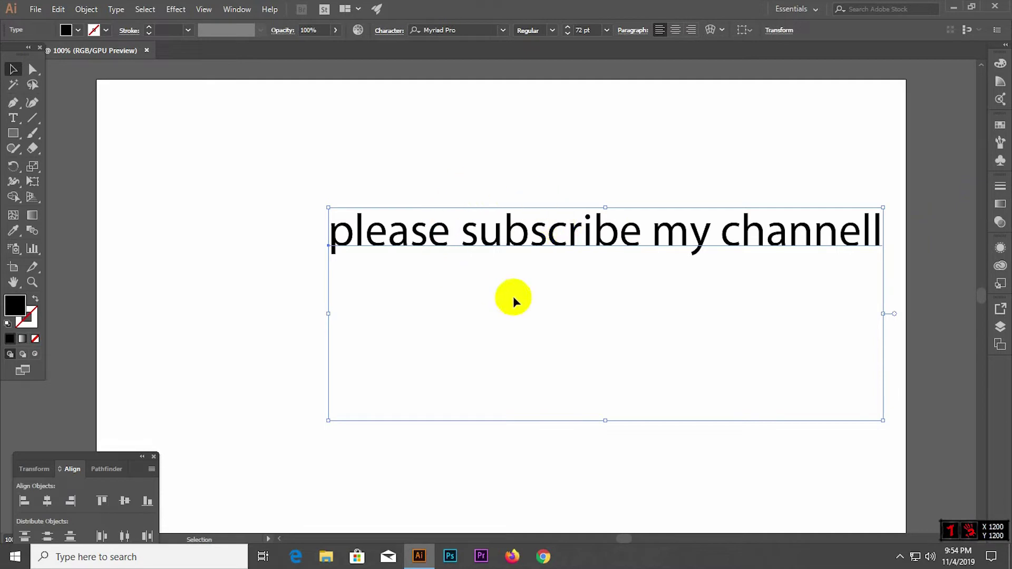
{"action": "left_click", "coordinate": [471, 214]}
{"action": "left_click", "coordinate": [22, 75]}
{"action": "left_click", "coordinate": [718, 310]}
{"action": "key", "text": "Delete"}
Type the word EXPOSE on the artboard
{"action": "left_click", "coordinate": [13, 117]}
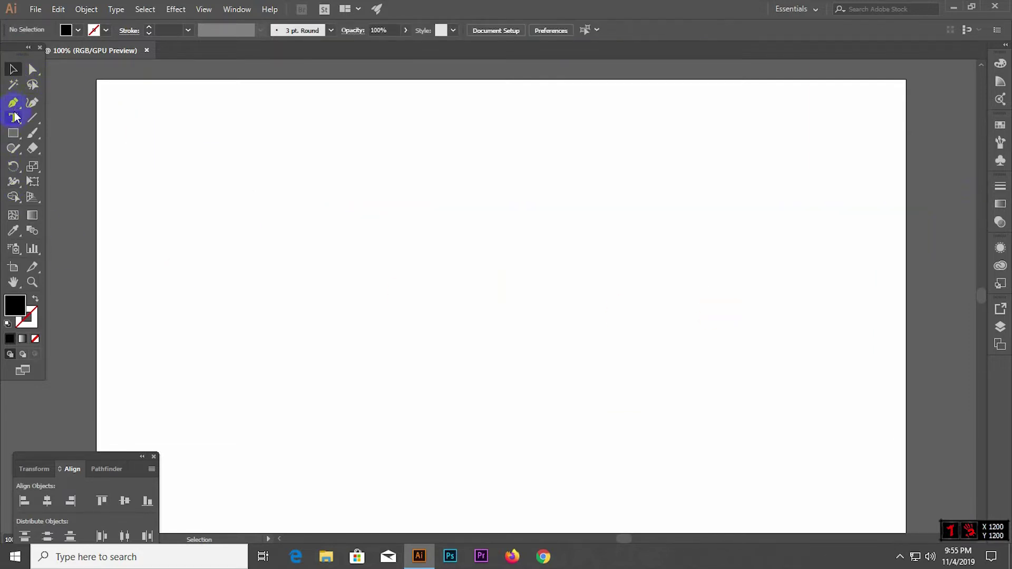
{"action": "left_click", "coordinate": [290, 211]}
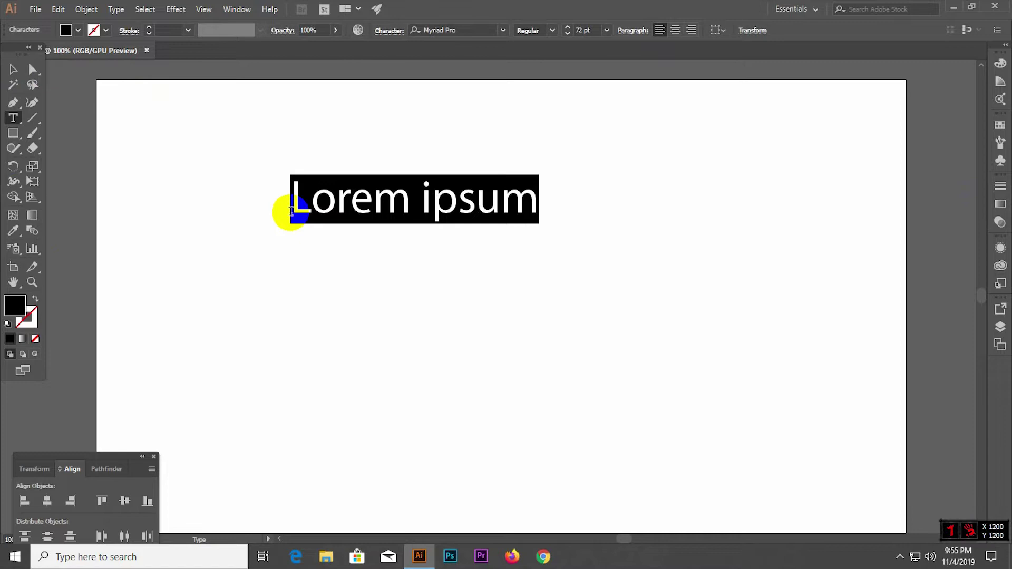
{"action": "type", "text": "E"}
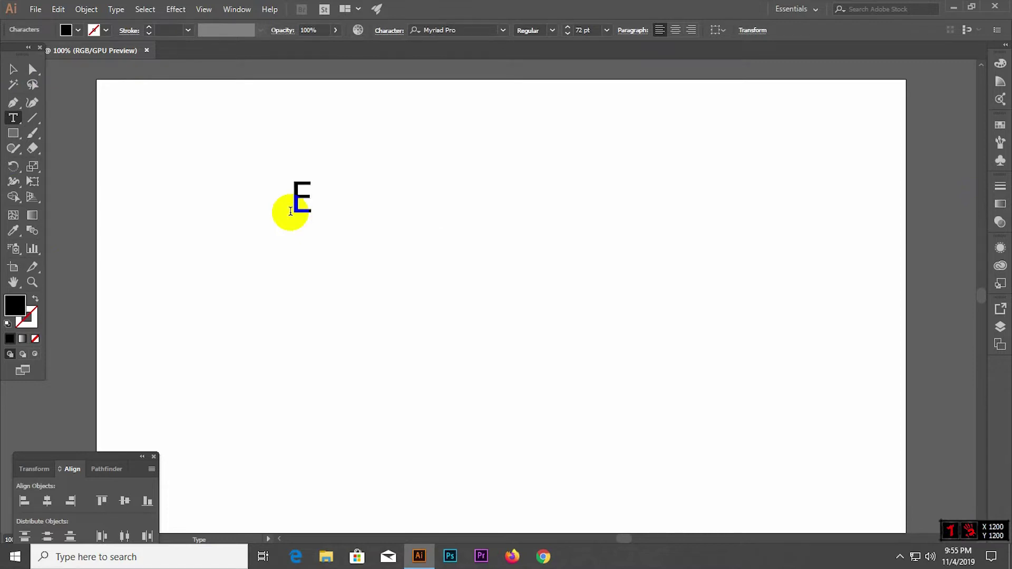
{"action": "type", "text": "x"}
{"action": "key", "text": "BackSpace"}
{"action": "type", "text": "XPOSE"}
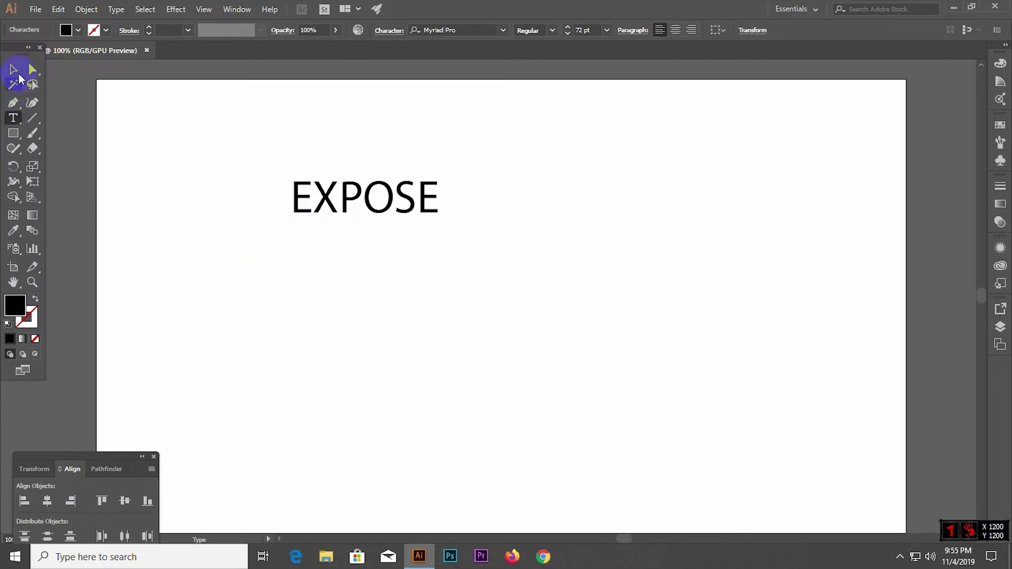
Scale EXPOSE up to about 121 pt and move it toward the upper left
{"action": "left_click", "coordinate": [14, 69]}
{"action": "left_click", "coordinate": [295, 275]}
{"action": "left_click", "coordinate": [425, 210]}
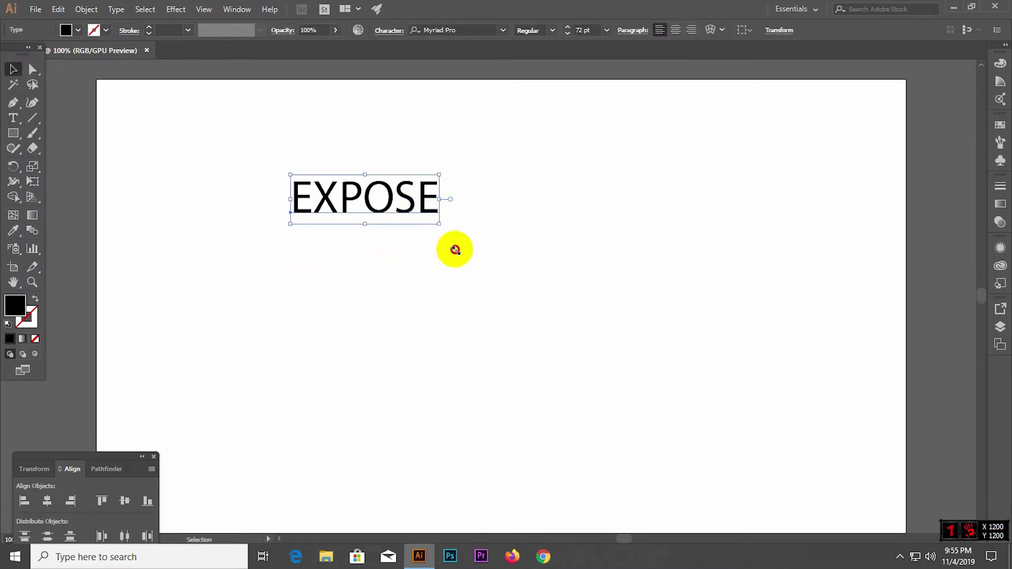
{"action": "left_click_drag", "start_coordinate": [441, 222], "coordinate": [481, 255]}
{"action": "left_click", "coordinate": [481, 255]}
{"action": "double_click", "coordinate": [446, 209]}
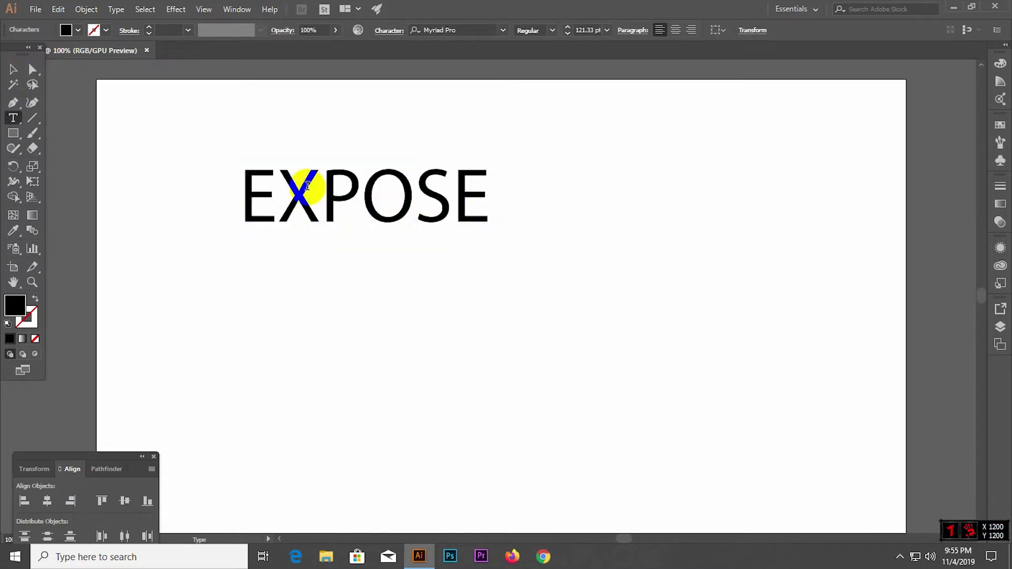
{"action": "left_click", "coordinate": [17, 75]}
{"action": "left_click", "coordinate": [237, 134]}
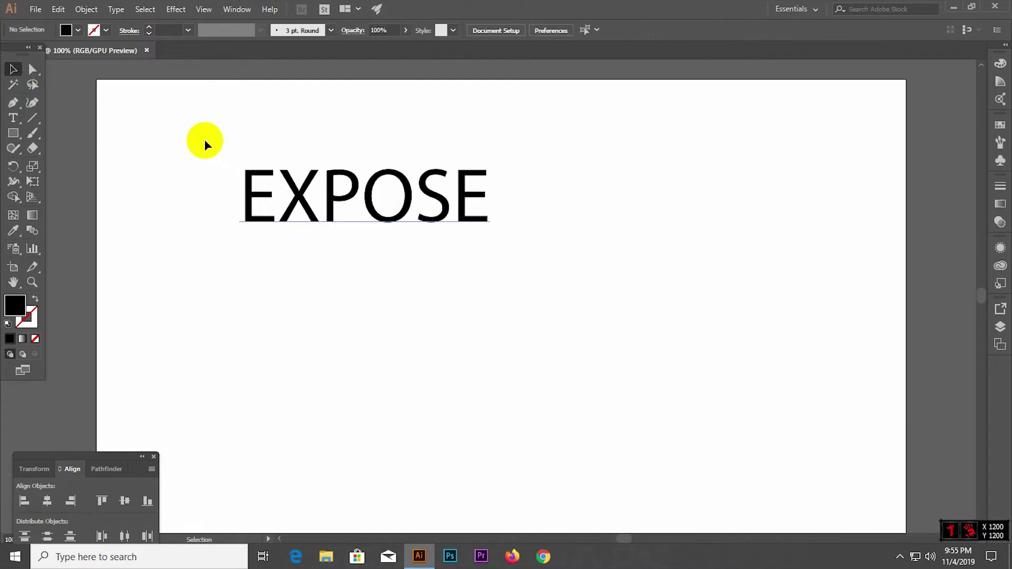
{"action": "left_click", "coordinate": [326, 197]}
{"action": "left_click_drag", "start_coordinate": [327, 197], "coordinate": [240, 189]}
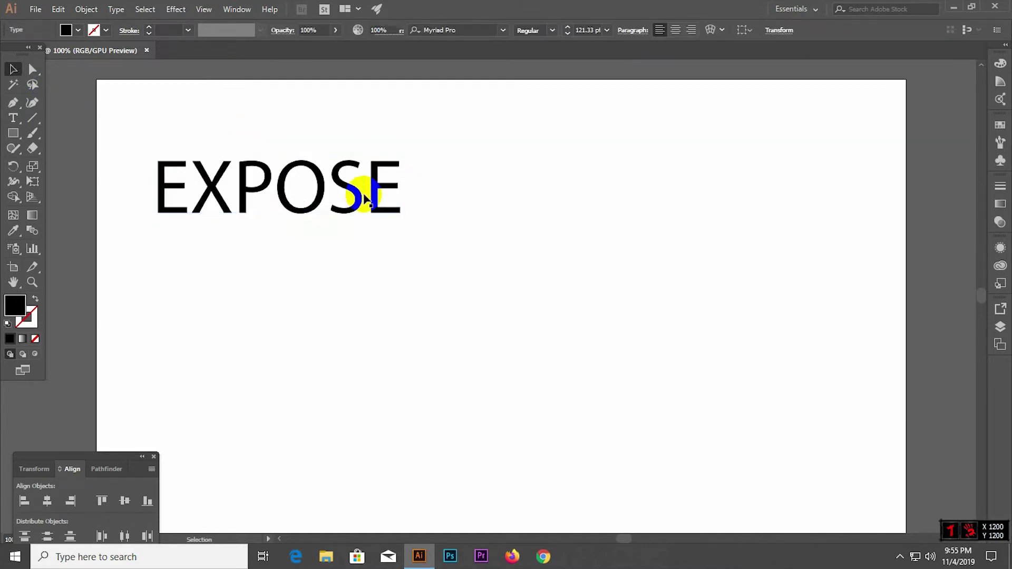
Change the EXPOSE font to Nexa Bold and move it down toward the artboard middle
{"action": "left_click", "coordinate": [488, 30]}
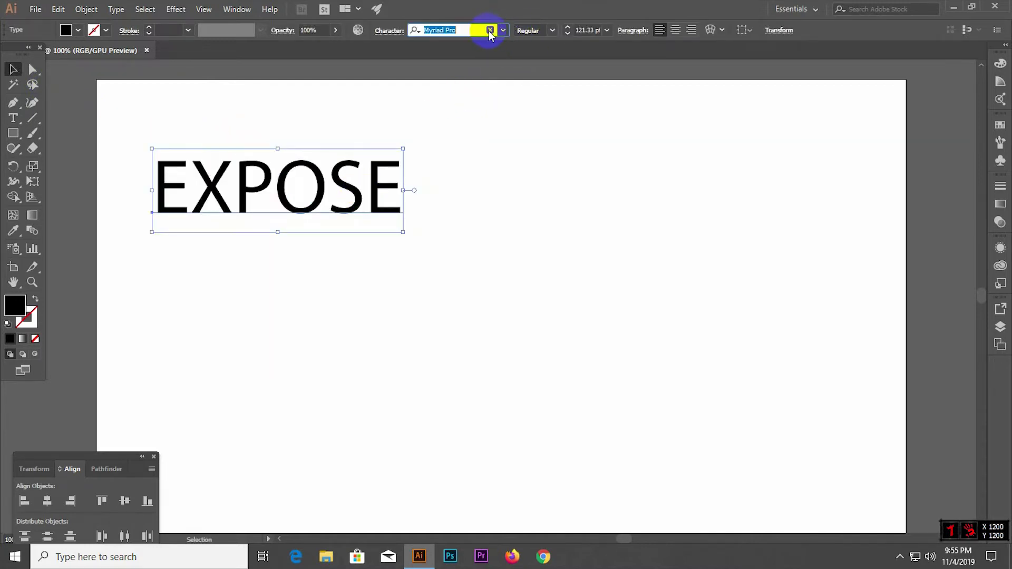
{"action": "type", "text": "g"}
{"action": "type", "text": "oo"}
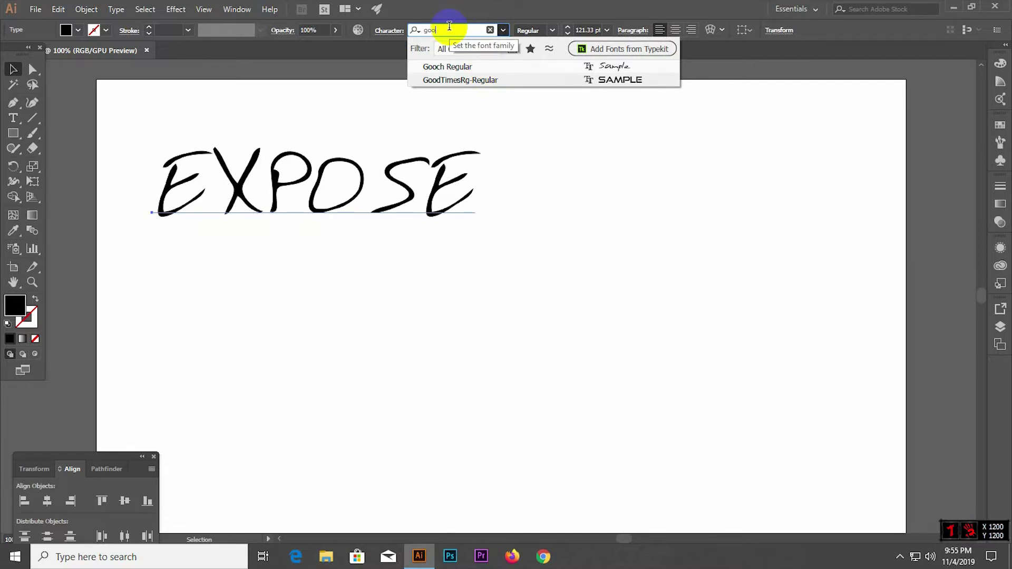
{"action": "key", "text": "BackSpace"}
{"action": "key", "text": "BackSpace"}
{"action": "type", "text": "ne"}
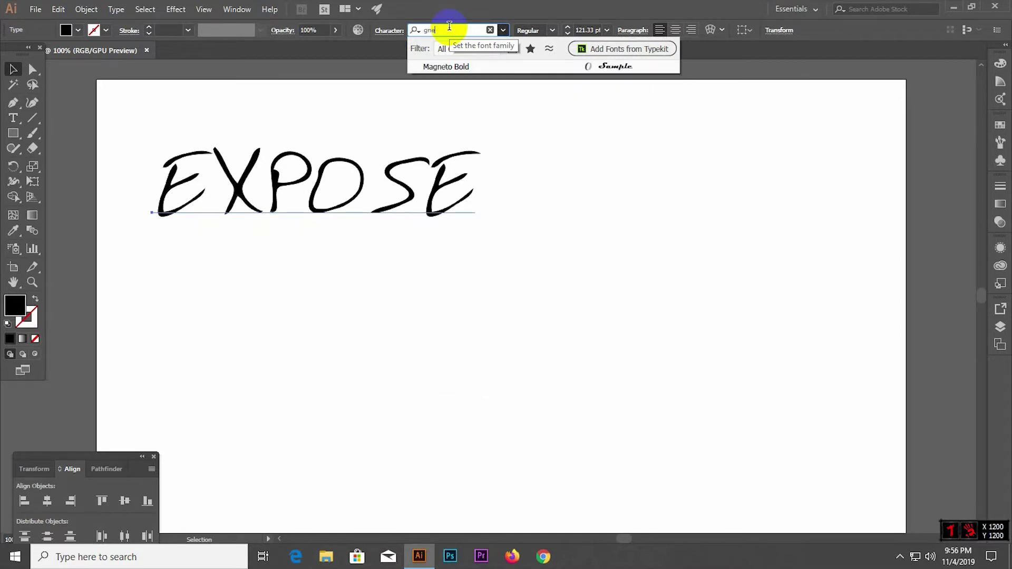
{"action": "key", "text": "BackSpace"}
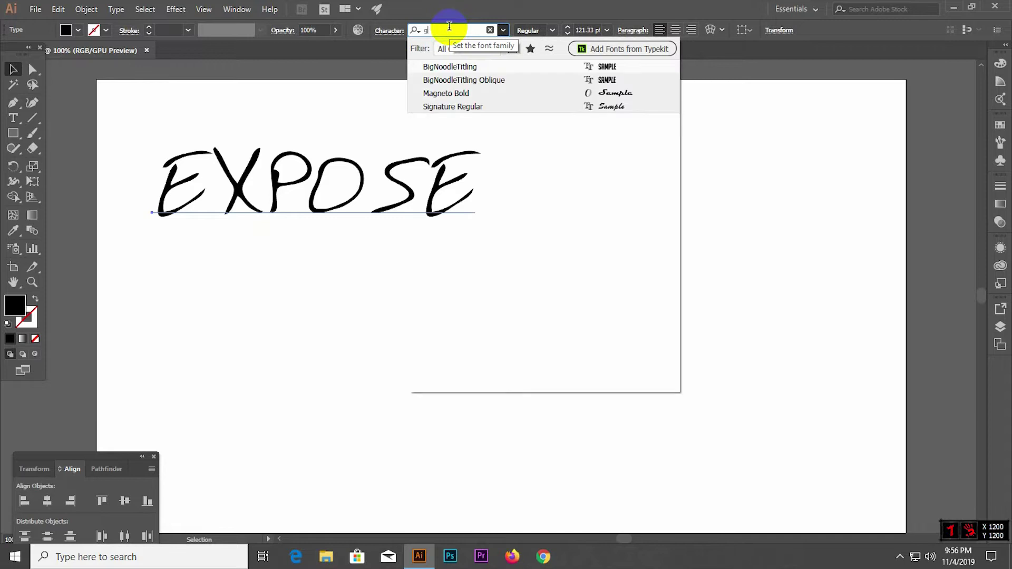
{"action": "key", "text": "BackSpace"}
{"action": "type", "text": "ne"}
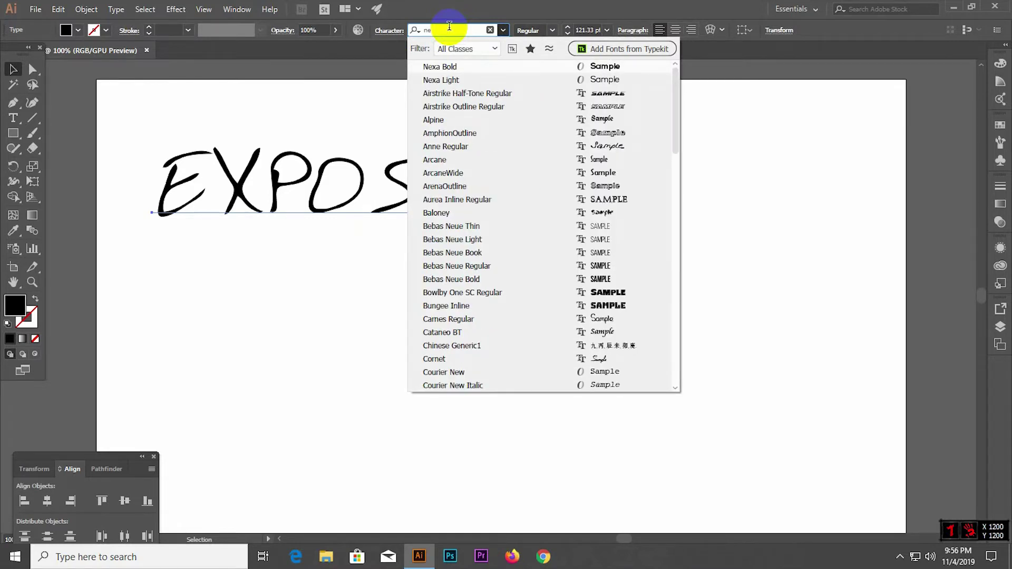
{"action": "type", "text": "xa"}
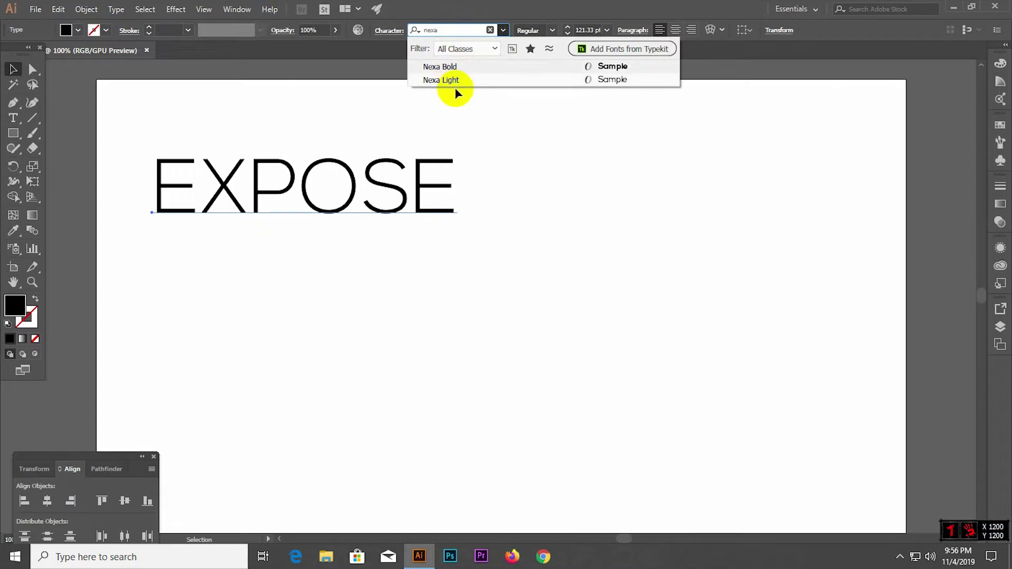
{"action": "left_click", "coordinate": [458, 68]}
{"action": "left_click_drag", "start_coordinate": [449, 189], "coordinate": [546, 252]}
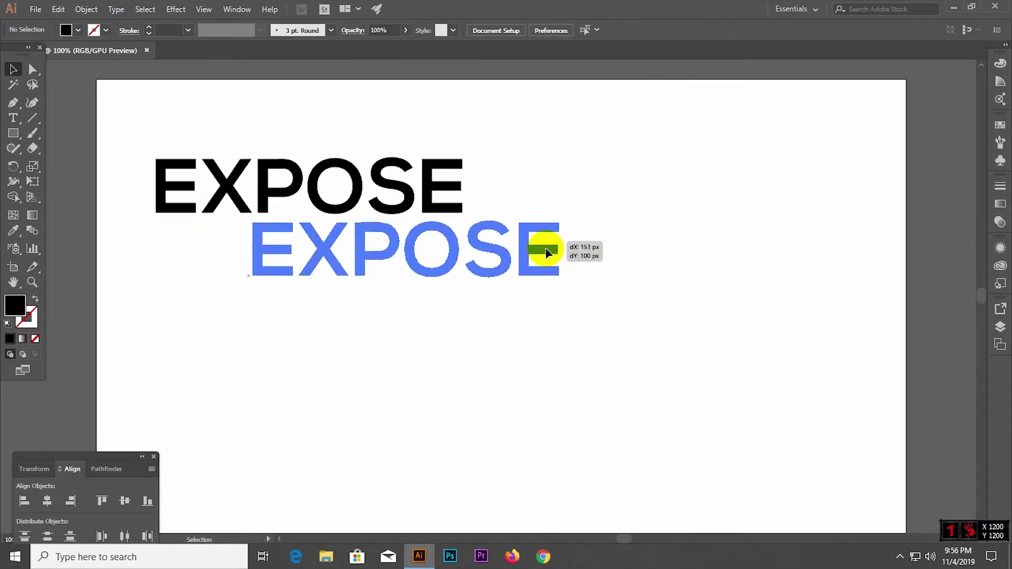
{"action": "mouse_move", "coordinate": [368, 267]}
{"action": "left_mouse_down"}
{"action": "mouse_move", "coordinate": [565, 313]}
{"action": "mouse_move", "coordinate": [459, 328]}
{"action": "mouse_move", "coordinate": [373, 307]}
{"action": "left_mouse_up"}
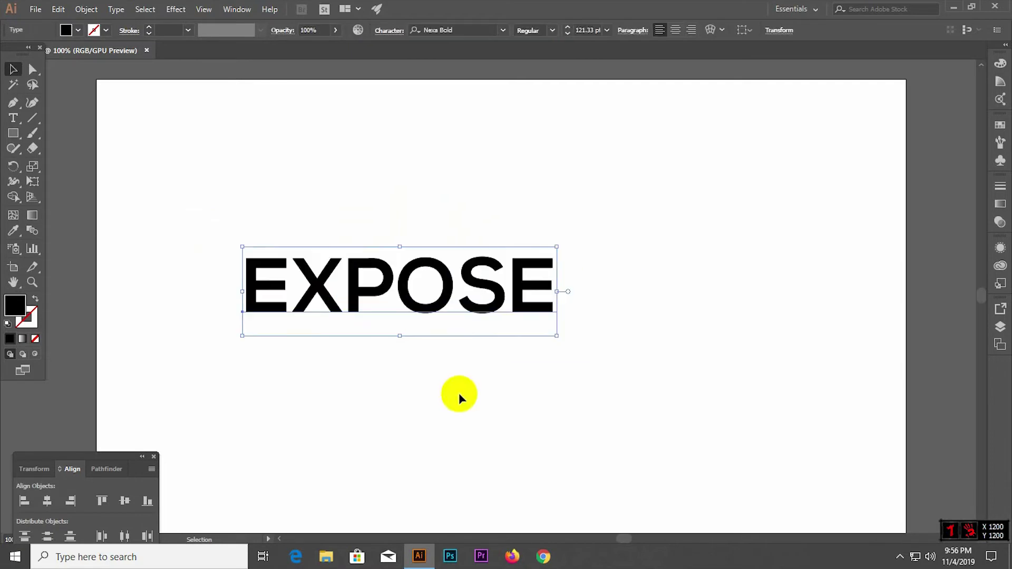
Try small caps and superscript on EXPOSE, then revert to all caps
{"action": "left_click", "coordinate": [390, 30]}
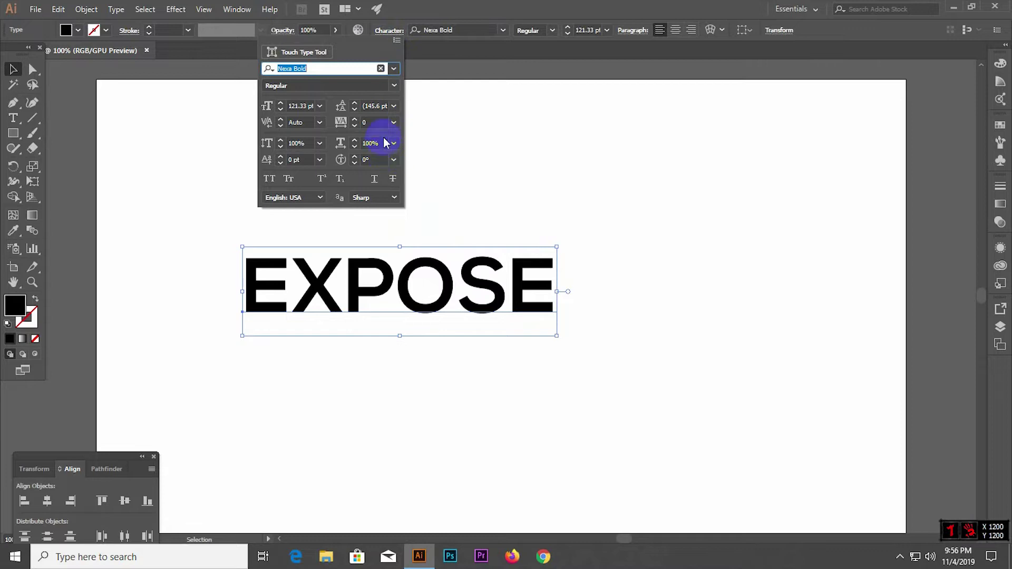
{"action": "left_click", "coordinate": [289, 179]}
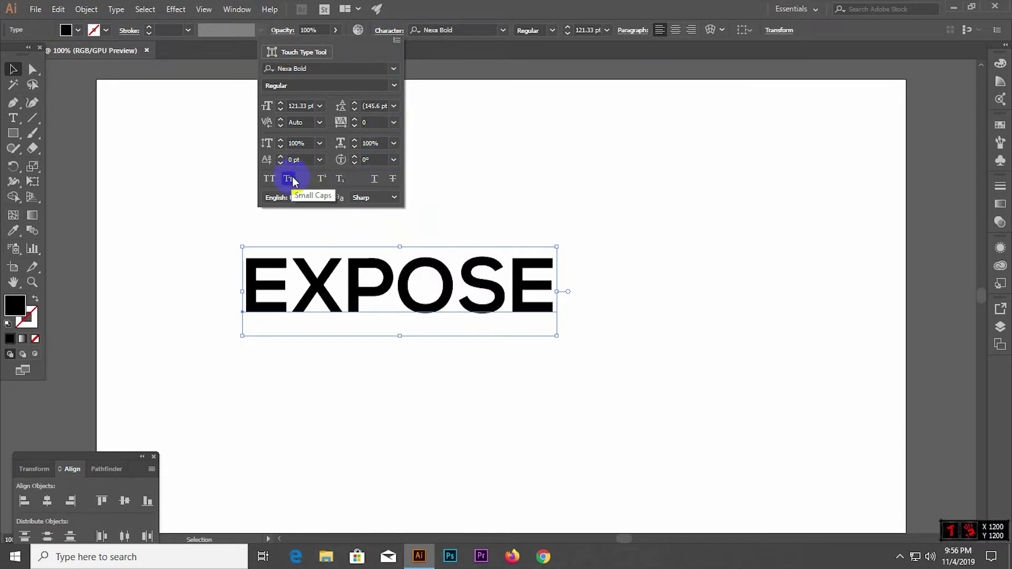
{"action": "left_click", "coordinate": [328, 180]}
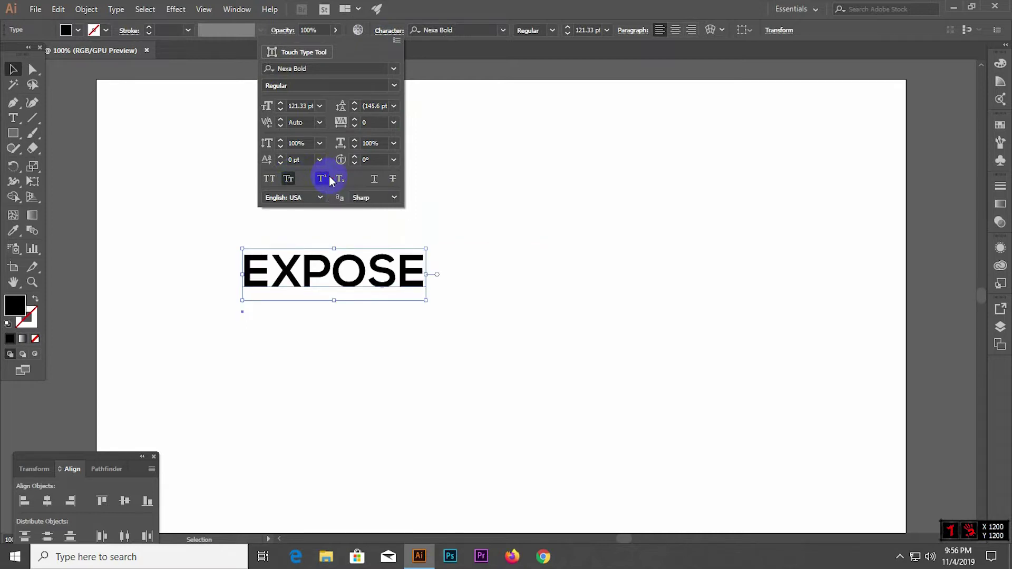
{"action": "left_click", "coordinate": [269, 177]}
{"action": "left_click", "coordinate": [322, 179]}
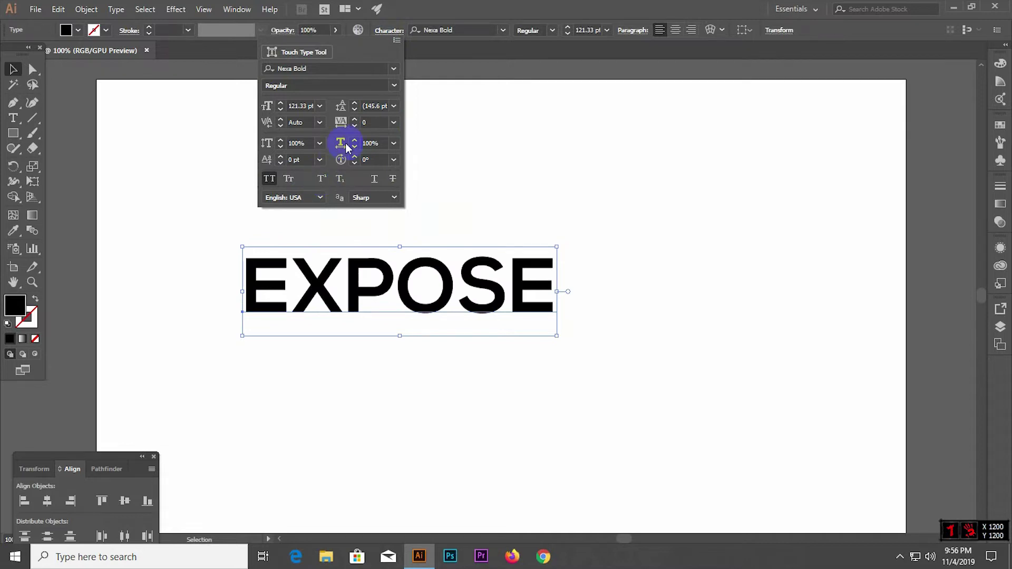
Raise the EXPOSE tracking to 45
{"action": "left_click", "coordinate": [367, 123]}
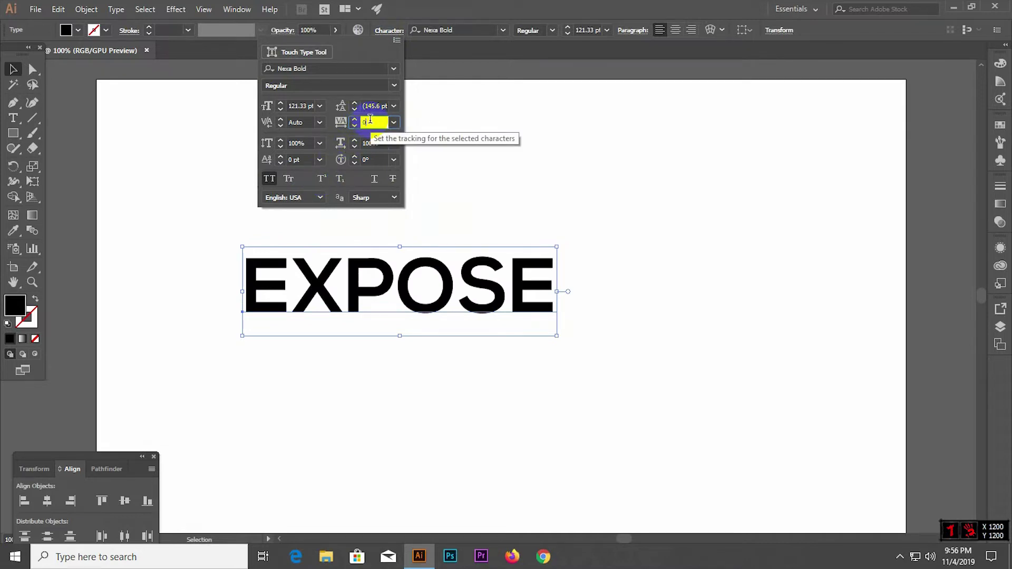
{"action": "key", "text": "Up"}
{"action": "key", "text": "Up"}
{"action": "key", "text": "Up"}
{"action": "key", "text": "Up"}
{"action": "key", "text": "Up"}
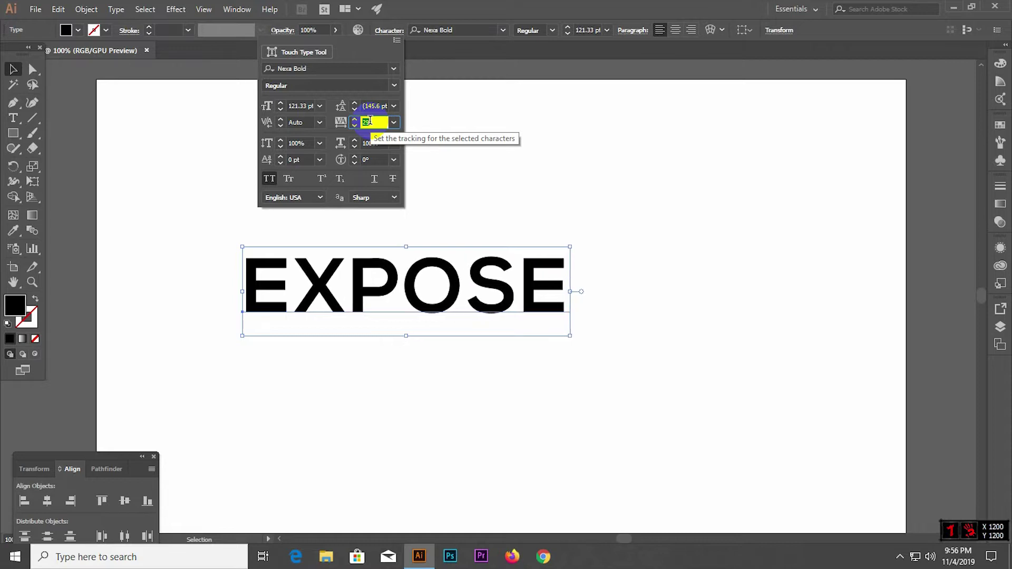
{"action": "key", "text": "Up"}
{"action": "key", "text": "Up"}
{"action": "key", "text": "Up"}
{"action": "key", "text": "Up"}
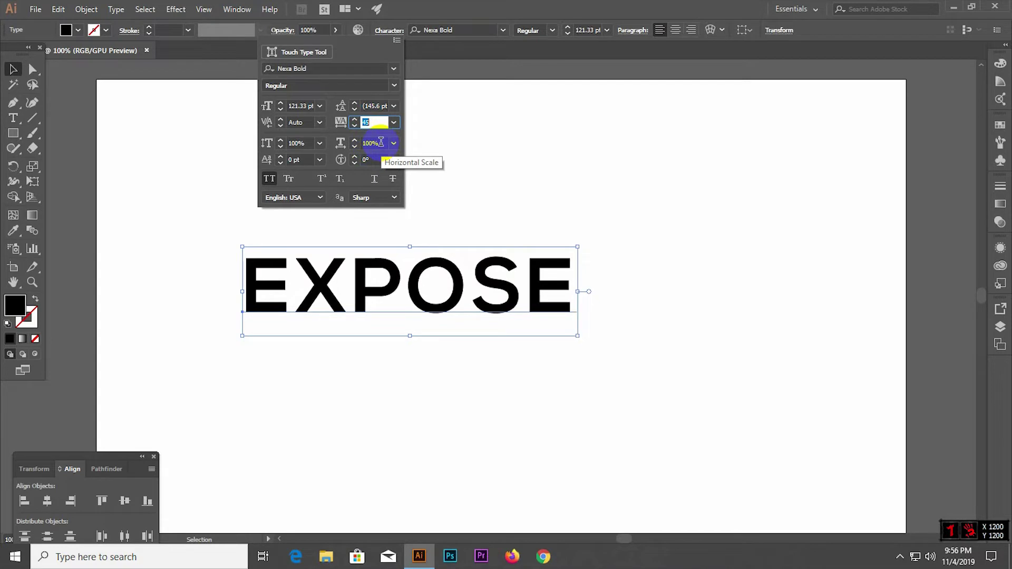
{"action": "key", "text": "Up"}
Move EXPOSE near the centre of the artboard
{"action": "left_click", "coordinate": [10, 69]}
{"action": "left_click", "coordinate": [169, 140]}
{"action": "left_click", "coordinate": [441, 281]}
{"action": "mouse_move", "coordinate": [384, 282]}
{"action": "left_mouse_down"}
{"action": "mouse_move", "coordinate": [529, 316]}
{"action": "mouse_move", "coordinate": [483, 336]}
{"action": "left_mouse_up"}
{"action": "left_click", "coordinate": [529, 416]}
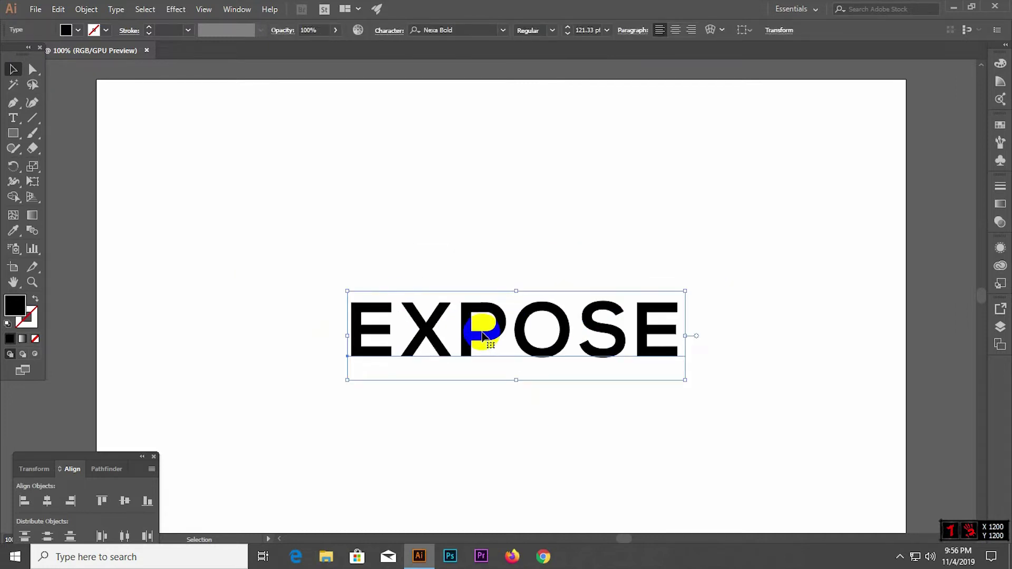
Make the fill colour the active swatch in the toolbar
{"action": "left_click", "coordinate": [36, 337]}
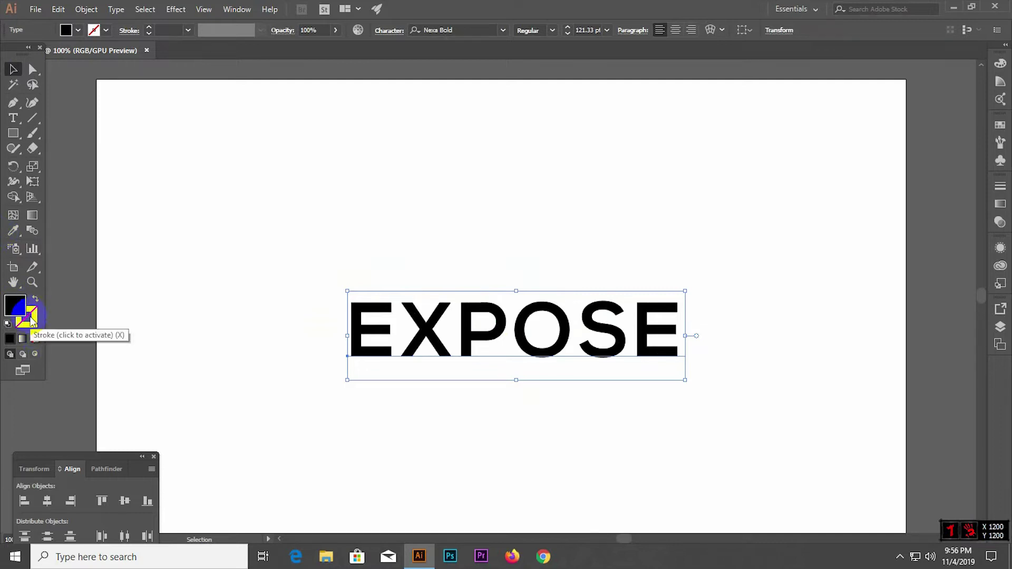
{"action": "left_click", "coordinate": [19, 316]}
{"action": "left_click", "coordinate": [15, 302]}
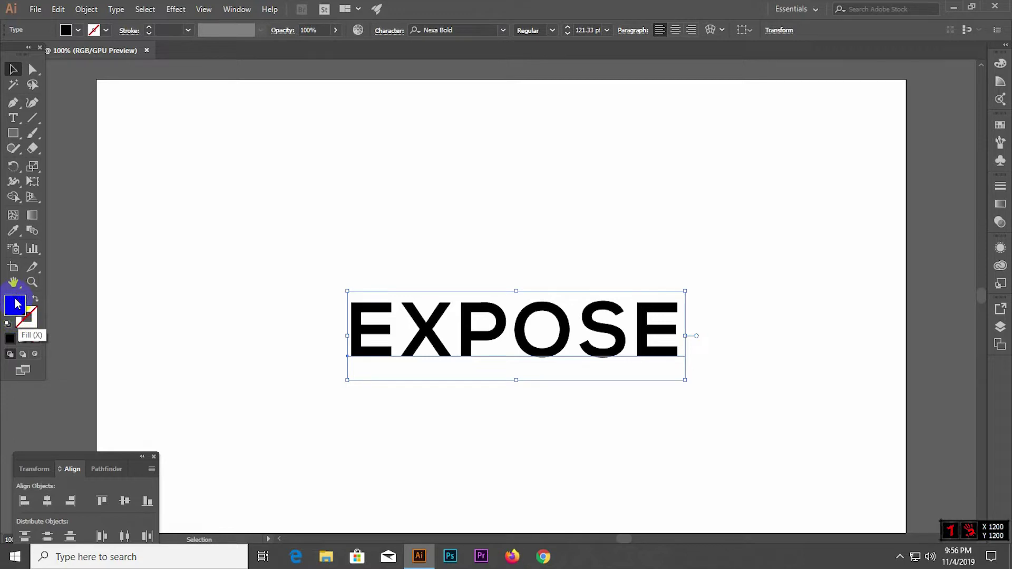
{"action": "left_click", "coordinate": [14, 134]}
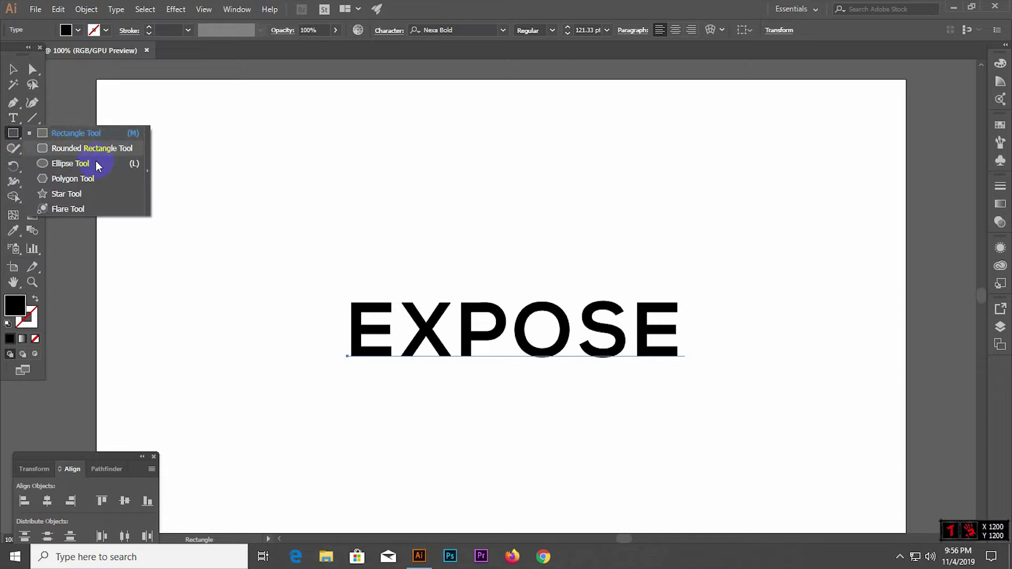
Draw a 166 px circle above the text and remove its fill
{"action": "left_click", "coordinate": [84, 164]}
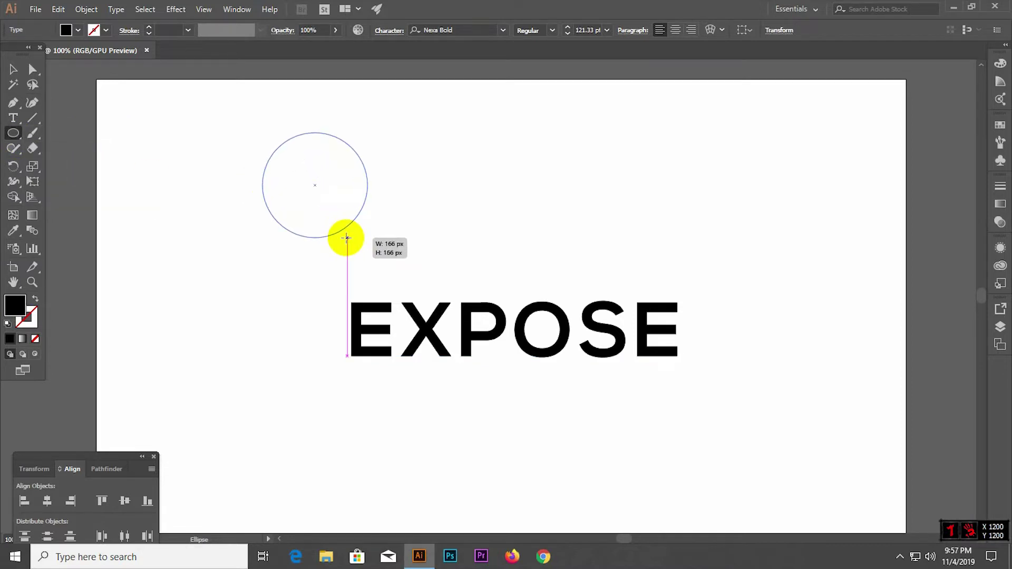
{"action": "left_click_drag", "start_coordinate": [315, 185], "coordinate": [368, 237]}
{"action": "left_click", "coordinate": [35, 339]}
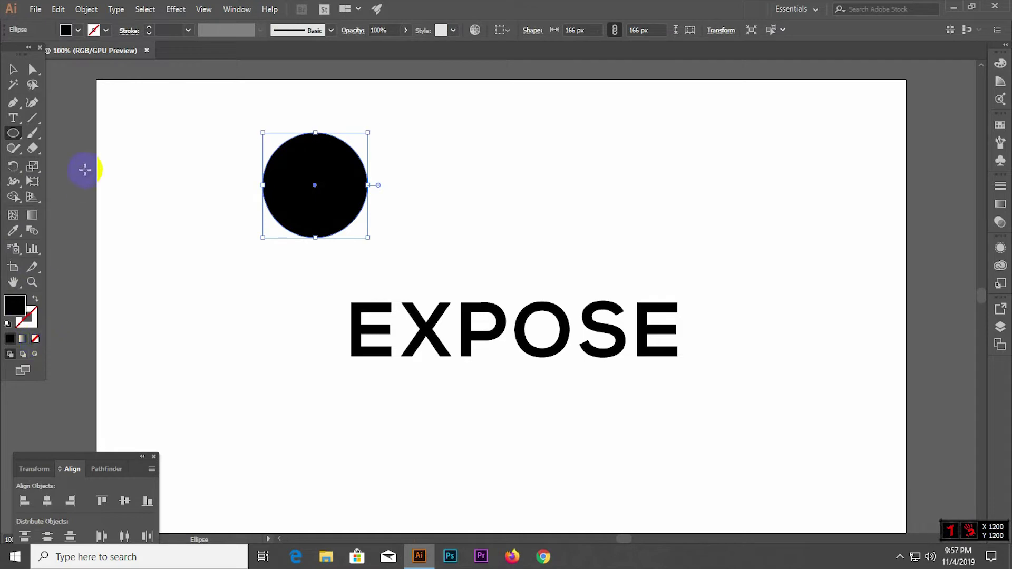
{"action": "left_click", "coordinate": [33, 322]}
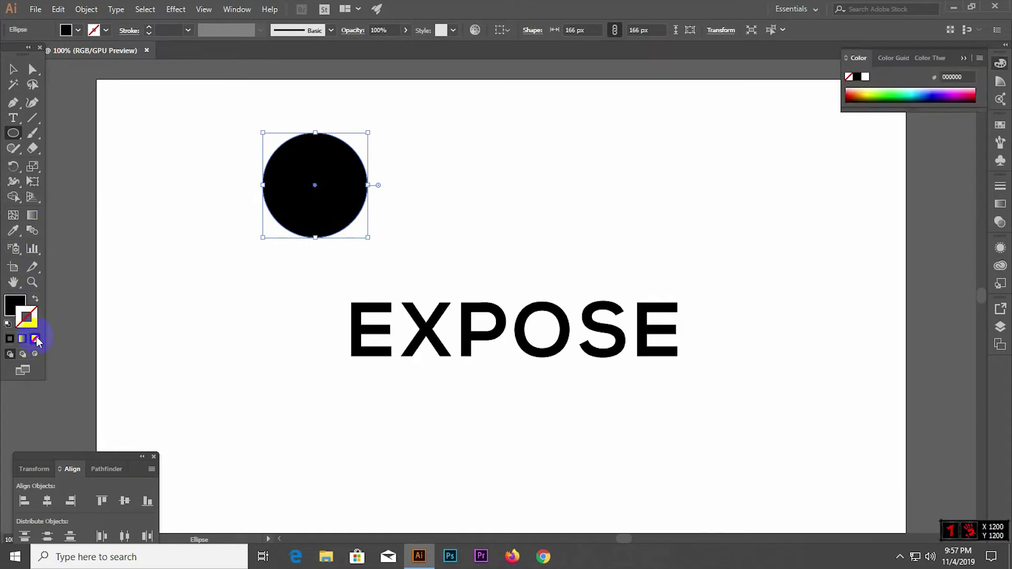
{"action": "left_click", "coordinate": [14, 305]}
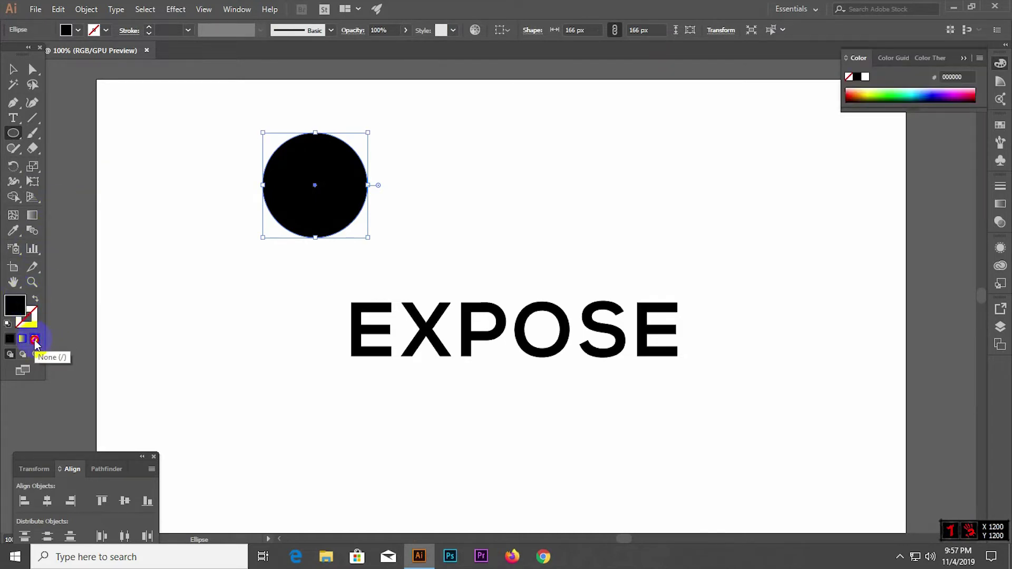
{"action": "left_click", "coordinate": [35, 339]}
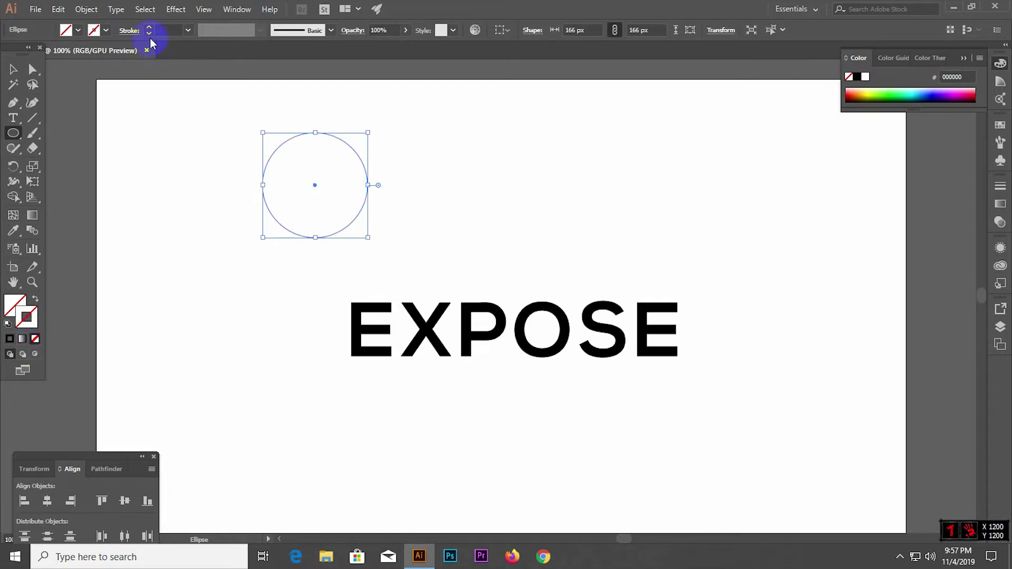
Give the circle a 15 pt black outline and move it down toward EX
{"action": "left_click", "coordinate": [148, 28]}
{"action": "left_click", "coordinate": [148, 28]}
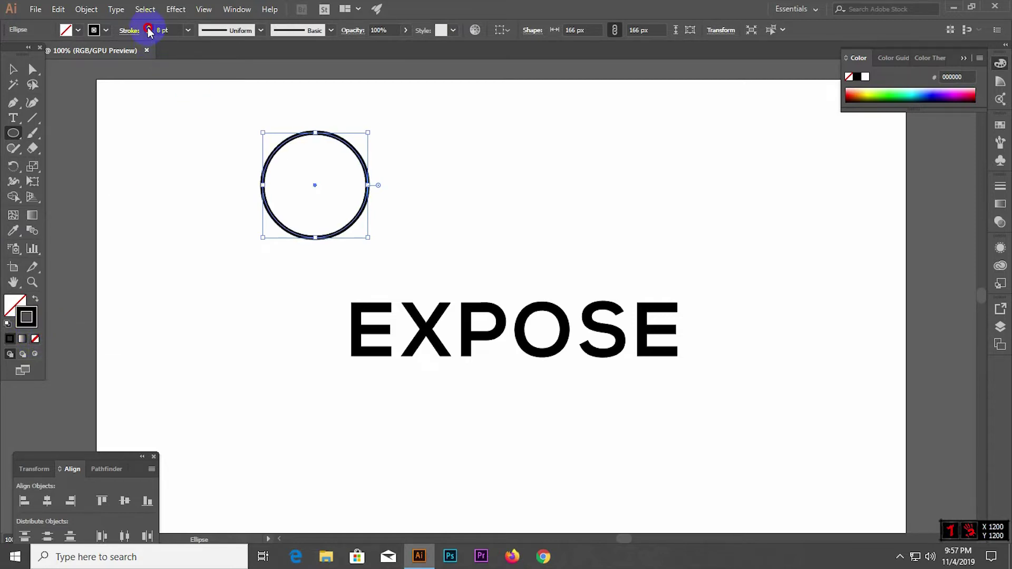
{"action": "left_click", "coordinate": [149, 28]}
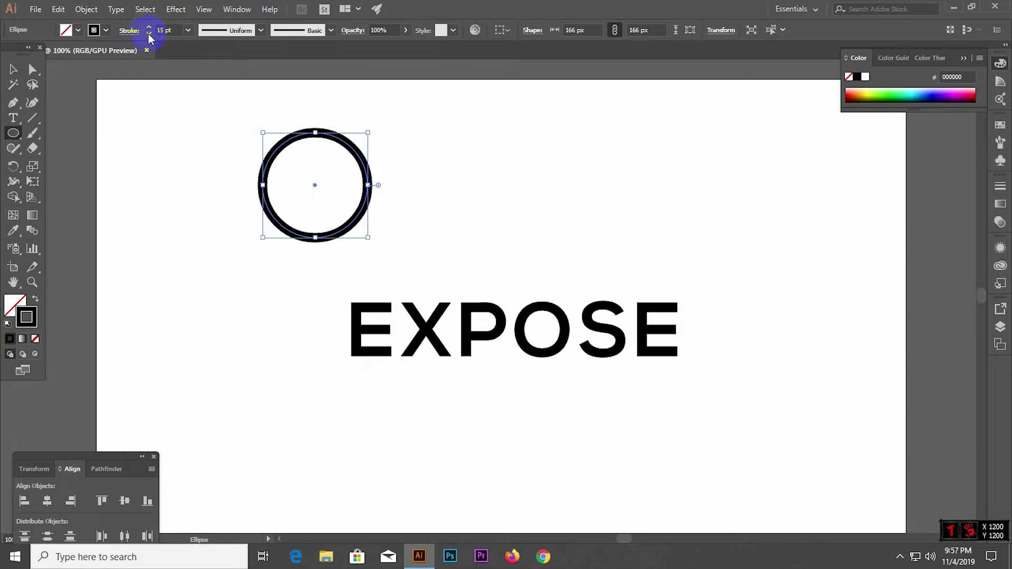
{"action": "left_click", "coordinate": [13, 68]}
{"action": "left_click", "coordinate": [317, 159]}
{"action": "mouse_move", "coordinate": [333, 138]}
{"action": "left_mouse_down"}
{"action": "mouse_move", "coordinate": [419, 302]}
{"action": "mouse_move", "coordinate": [574, 312]}
{"action": "mouse_move", "coordinate": [554, 342]}
{"action": "left_mouse_up"}
Move the circle over the E and enlarge it to about 239 px around EX
{"action": "scroll", "coordinate": [573, 312], "scroll_direction": "up", "scroll_amount": 4}
{"action": "scroll", "coordinate": [551, 305], "scroll_direction": "up", "scroll_amount": 2}
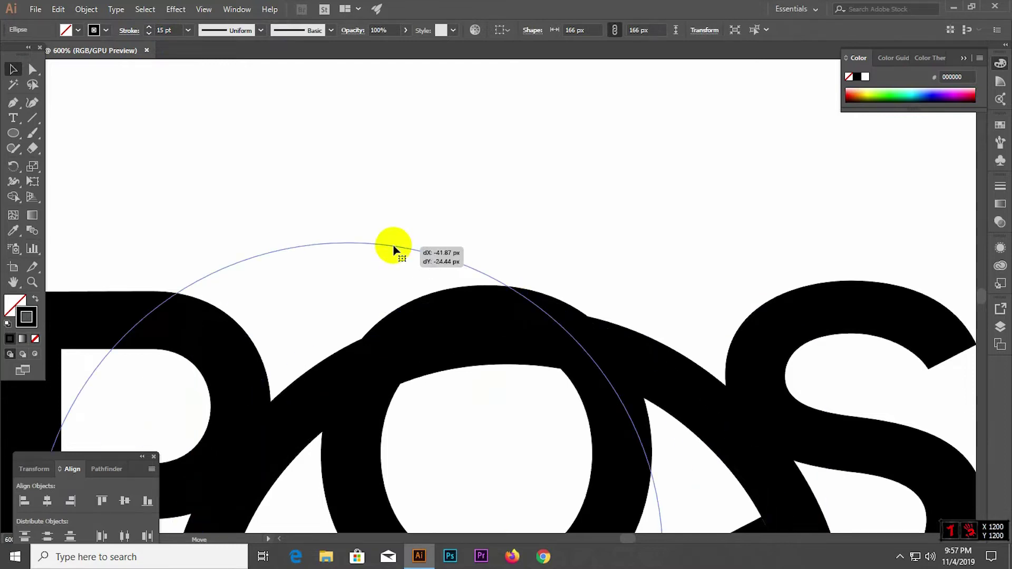
{"action": "scroll", "coordinate": [673, 244], "scroll_direction": "down", "scroll_amount": 3}
{"action": "scroll", "coordinate": [622, 244], "scroll_direction": "down", "scroll_amount": 2}
{"action": "left_click_drag", "start_coordinate": [622, 244], "coordinate": [401, 224]}
{"action": "left_click_drag", "start_coordinate": [448, 384], "coordinate": [506, 454]}
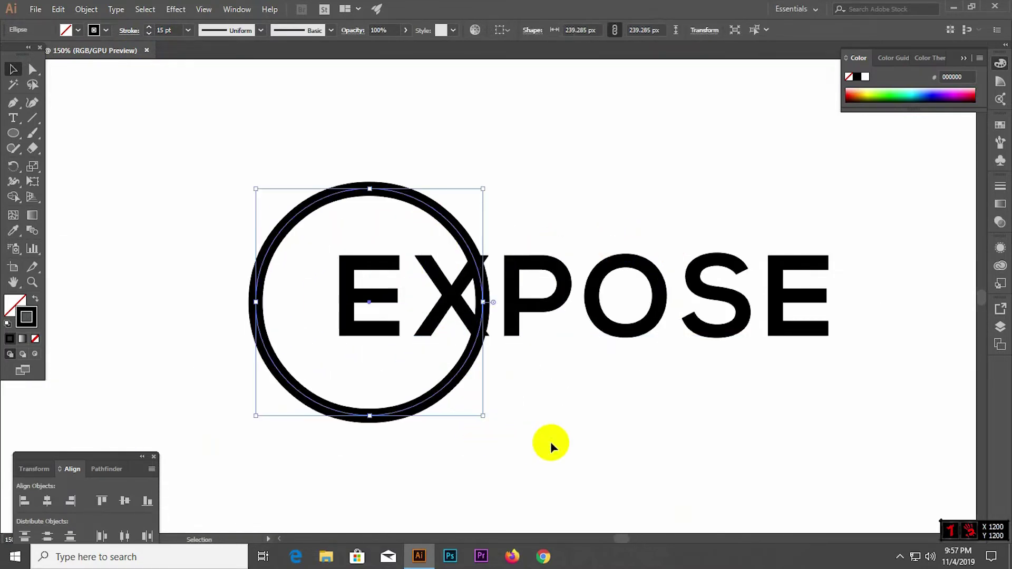
{"action": "left_click", "coordinate": [501, 416]}
{"action": "left_click_drag", "start_coordinate": [452, 389], "coordinate": [485, 379]}
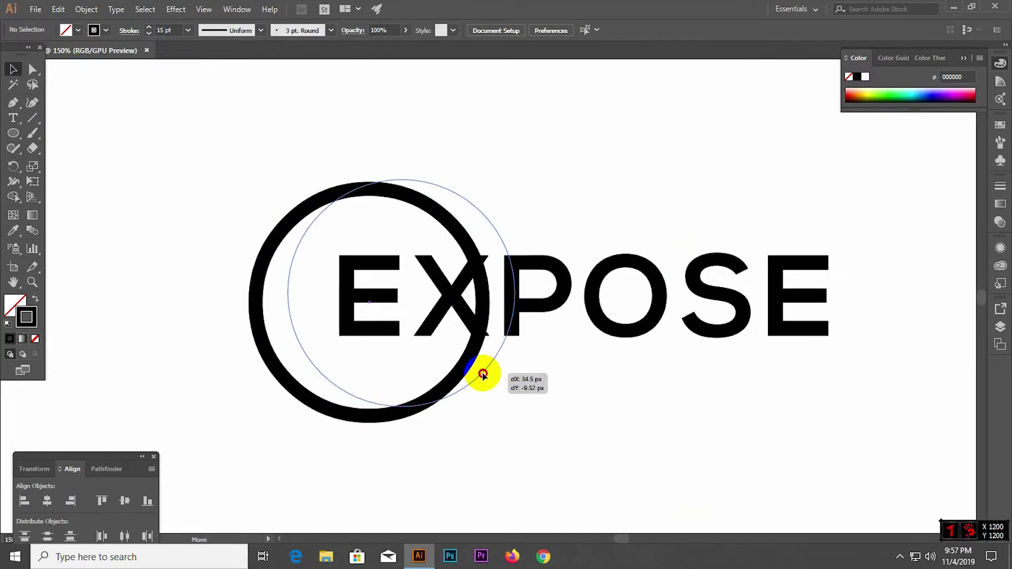
{"action": "left_click", "coordinate": [540, 410]}
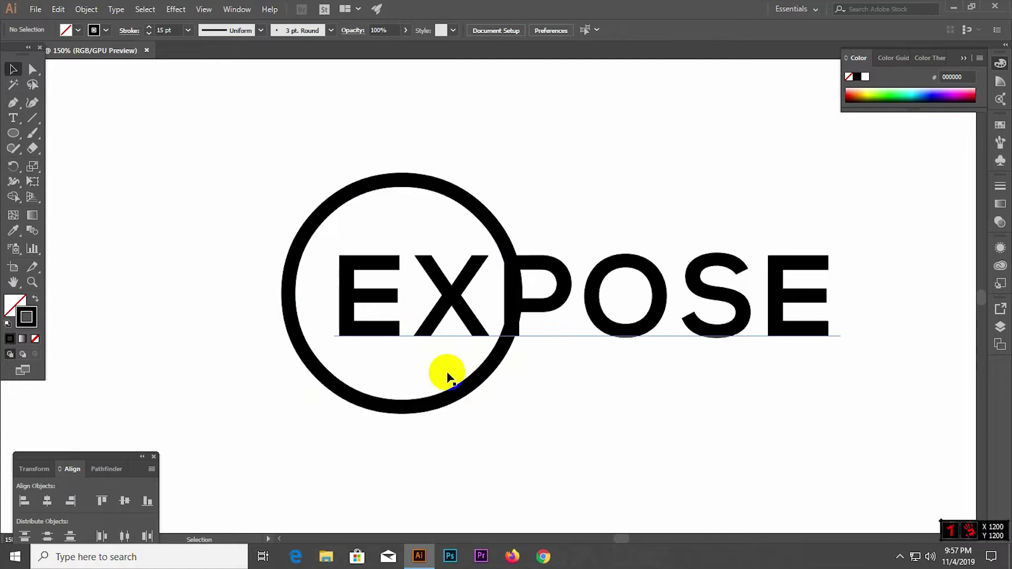
Shift the circle left of EXPOSE, then return it around EX and reselect it
{"action": "mouse_move", "coordinate": [461, 396]}
{"action": "left_mouse_down"}
{"action": "mouse_move", "coordinate": [289, 319]}
{"action": "mouse_move", "coordinate": [85, 285]}
{"action": "left_mouse_up"}
{"action": "left_click", "coordinate": [227, 291]}
{"action": "left_click_drag", "start_coordinate": [357, 231], "coordinate": [759, 330]}
{"action": "left_click", "coordinate": [496, 315]}
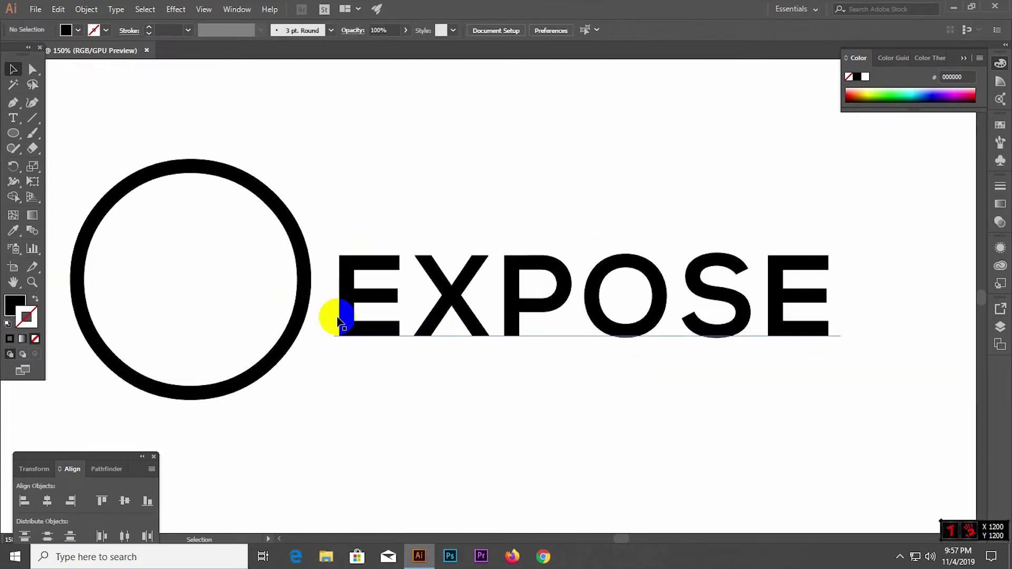
{"action": "left_click_drag", "start_coordinate": [217, 272], "coordinate": [463, 330]}
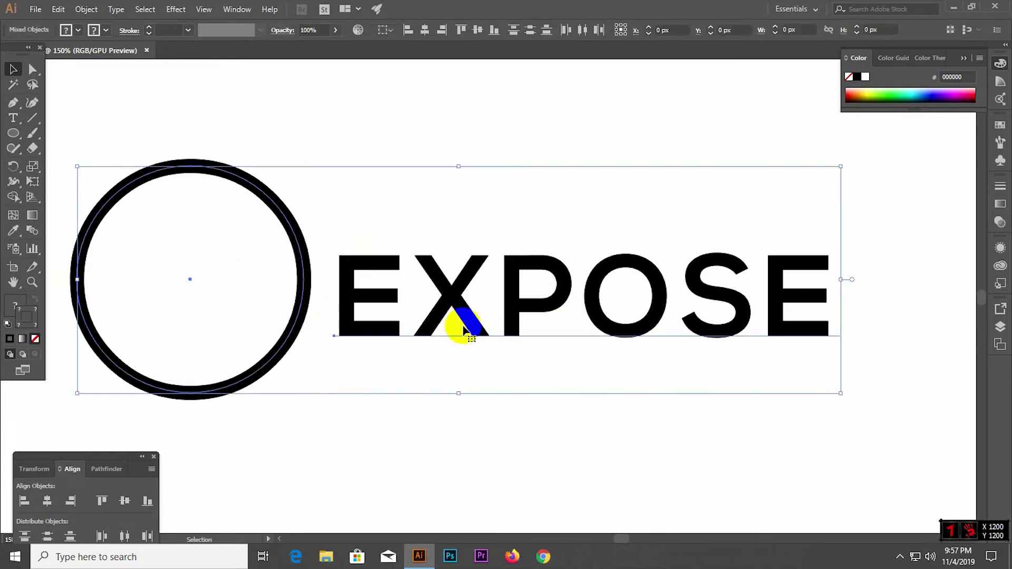
{"action": "left_click", "coordinate": [366, 409]}
{"action": "left_click_drag", "start_coordinate": [294, 306], "coordinate": [510, 328]}
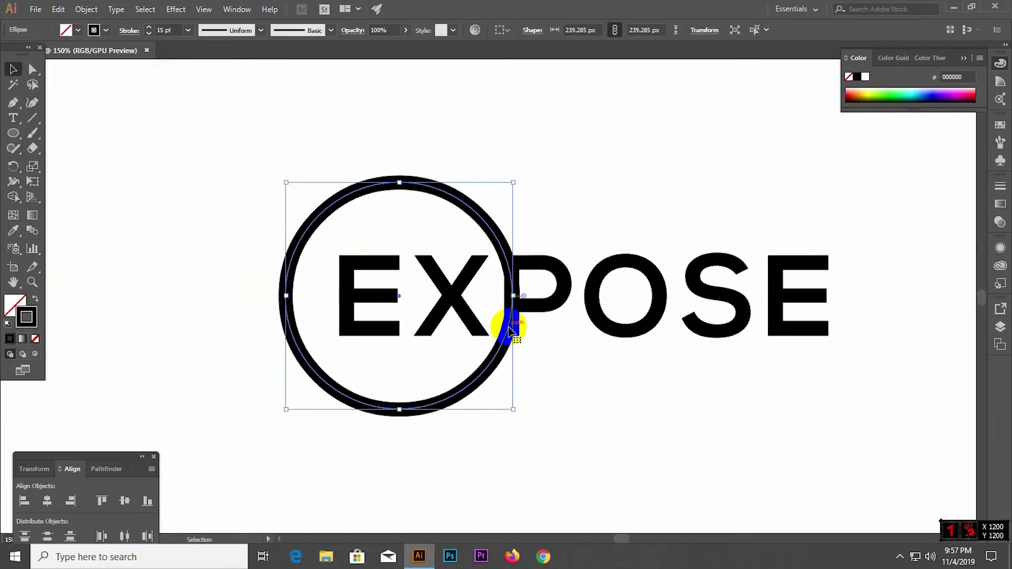
{"action": "left_click", "coordinate": [573, 389]}
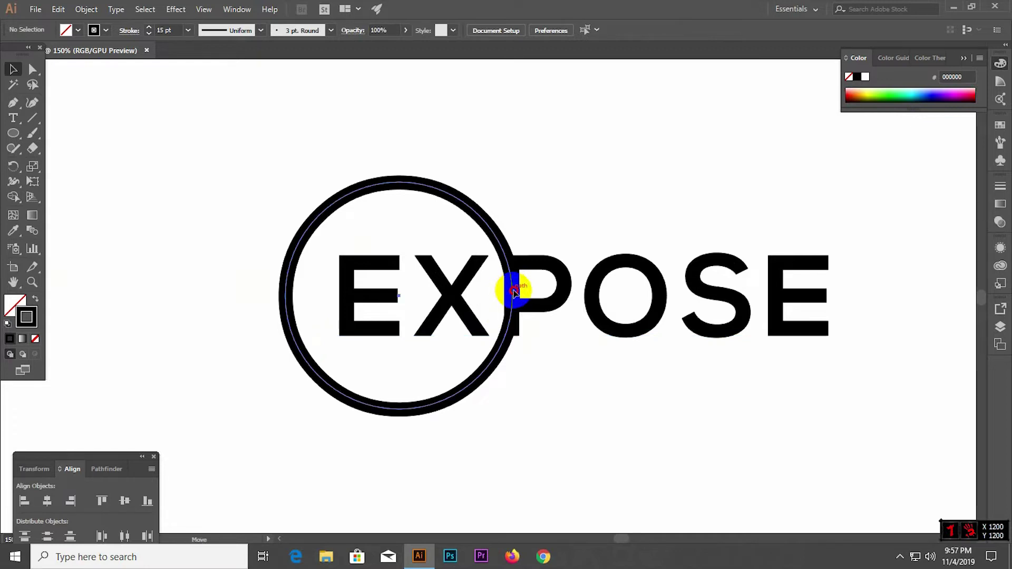
{"action": "left_click", "coordinate": [515, 292]}
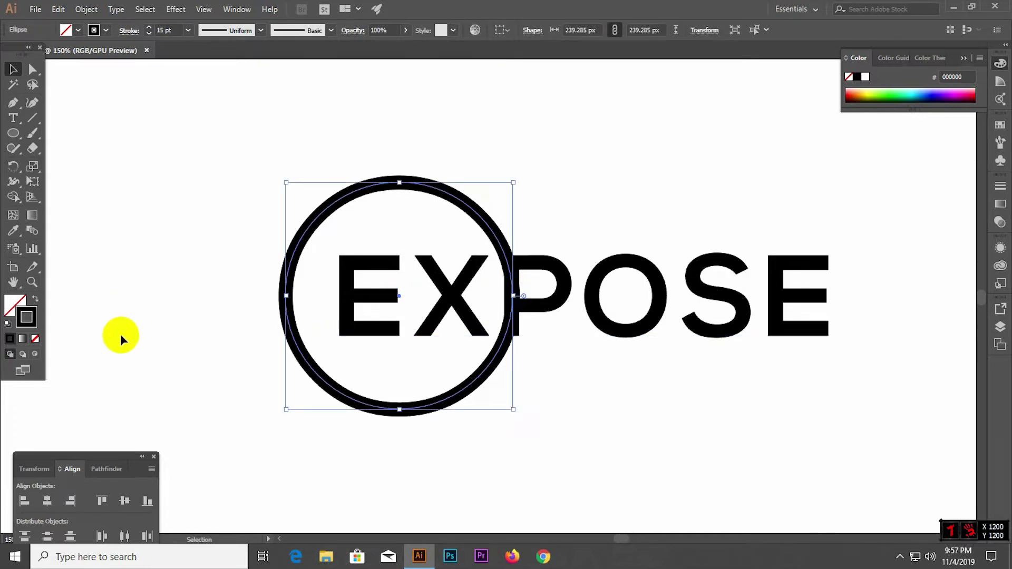
Change the circle's outline colour to red E50A0A
{"action": "left_click", "coordinate": [35, 338]}
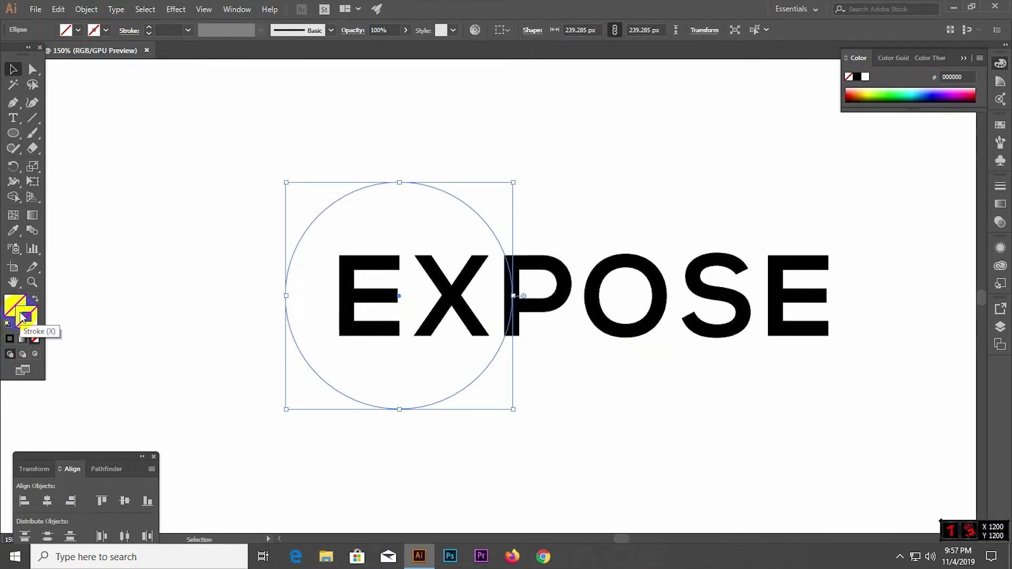
{"action": "double_click", "coordinate": [23, 317]}
{"action": "left_click", "coordinate": [494, 207]}
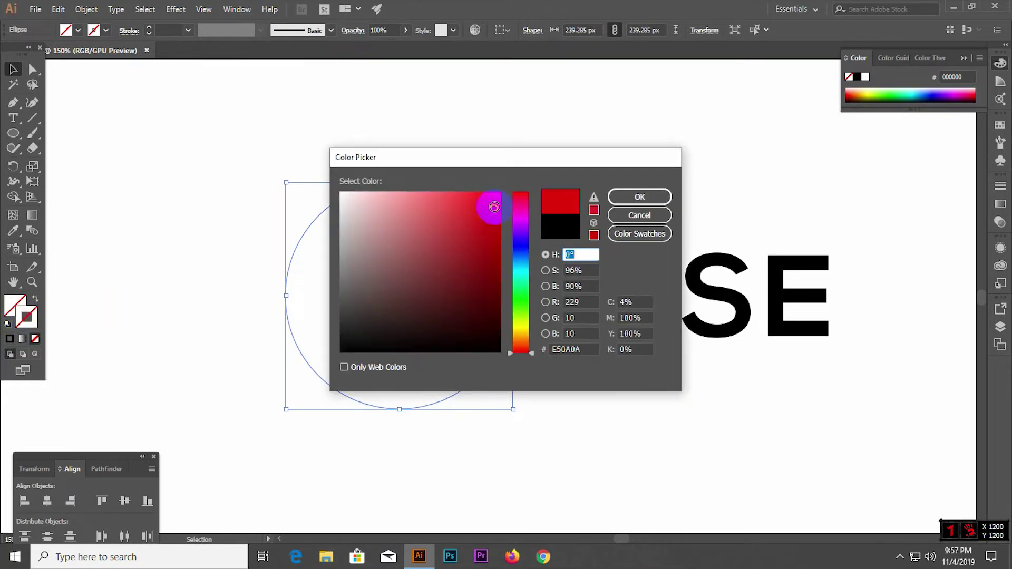
{"action": "left_click", "coordinate": [639, 197]}
{"action": "left_click", "coordinate": [562, 134]}
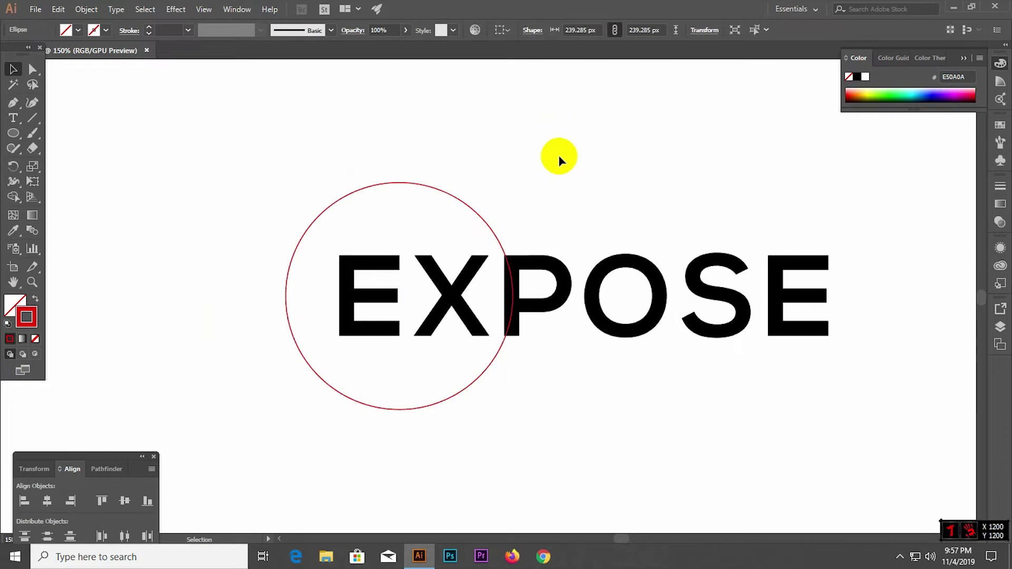
Increase the red ring's stroke weight through 12 and 13 pt up to 15 pt
{"action": "left_click", "coordinate": [480, 212]}
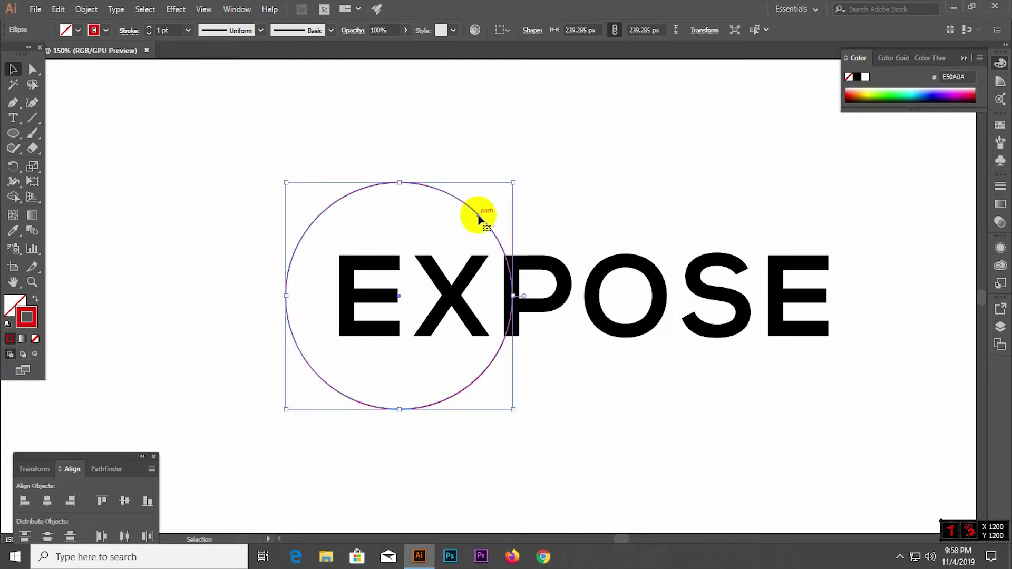
{"action": "left_click", "coordinate": [150, 28]}
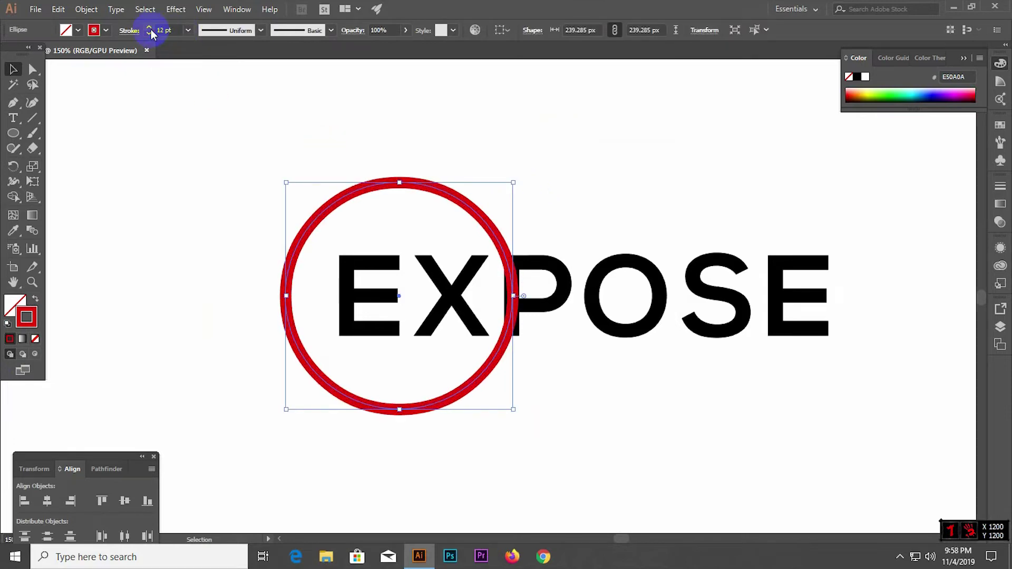
{"action": "left_click", "coordinate": [150, 29]}
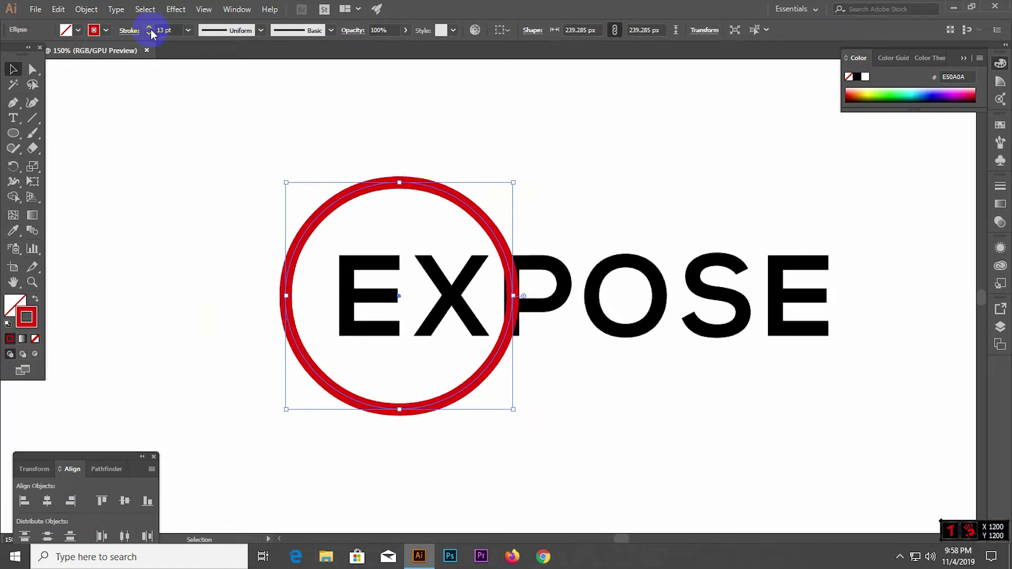
{"action": "left_click", "coordinate": [232, 177]}
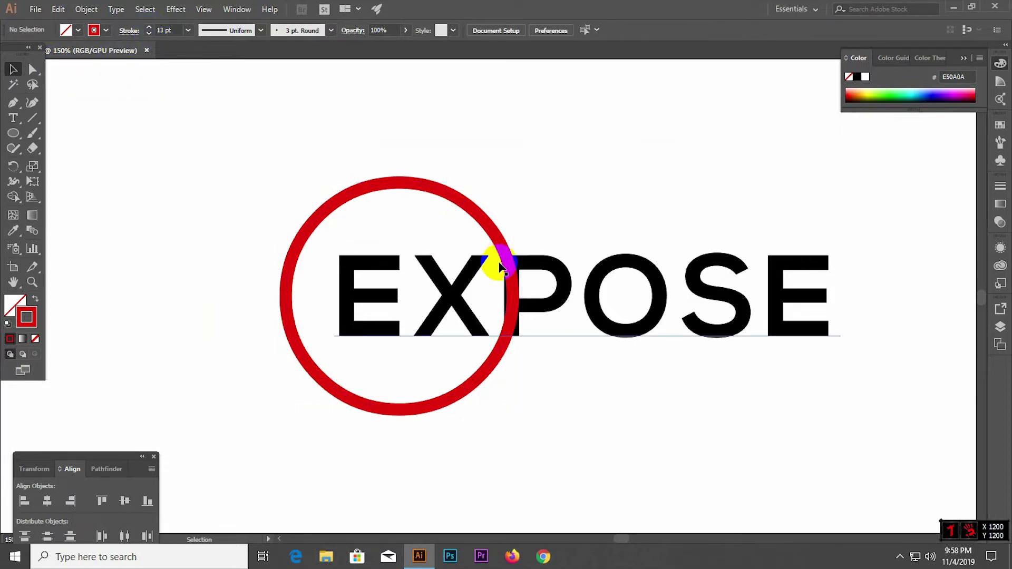
{"action": "left_click", "coordinate": [490, 228]}
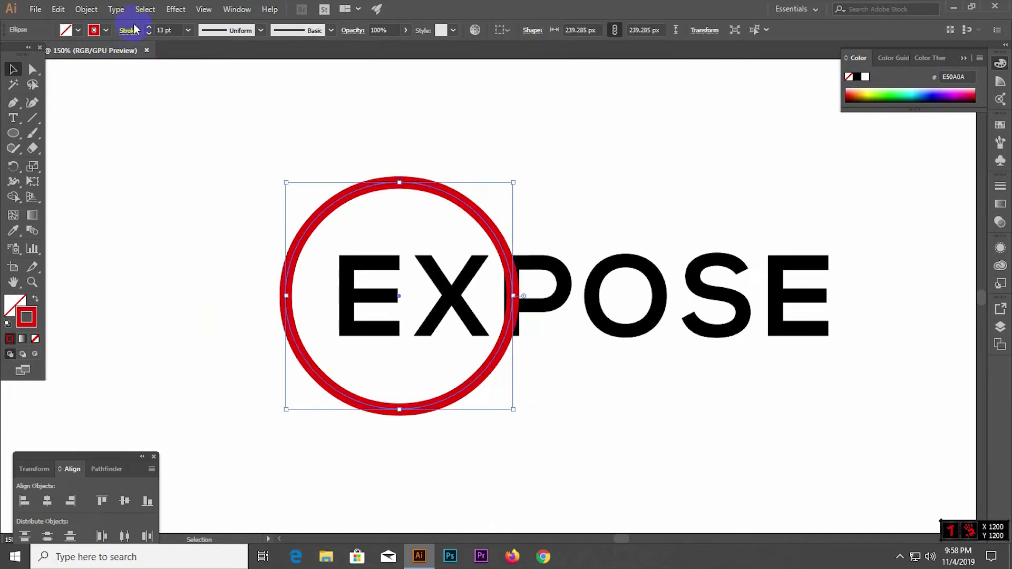
{"action": "left_click", "coordinate": [150, 28]}
{"action": "left_click", "coordinate": [149, 28]}
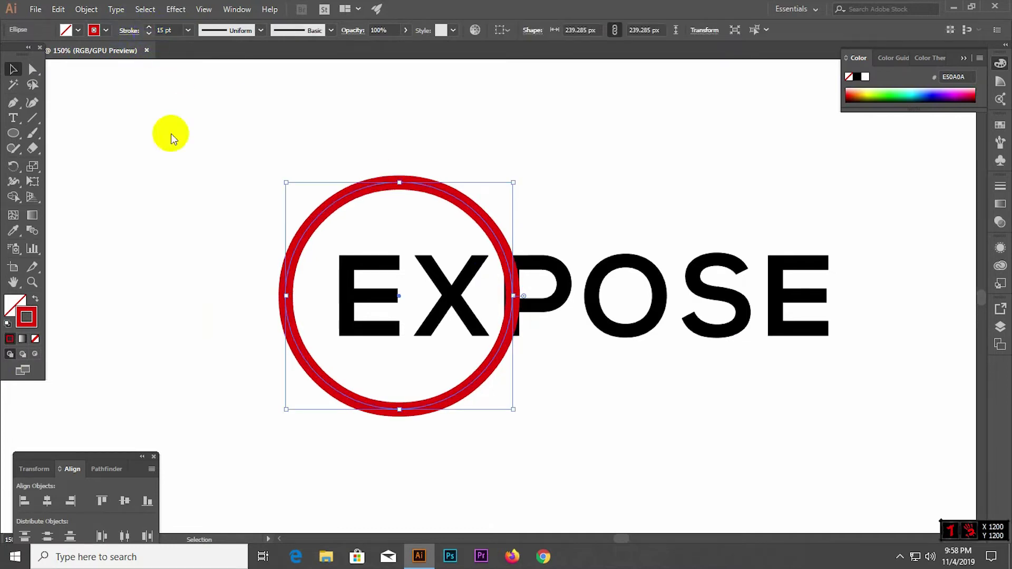
{"action": "left_click", "coordinate": [303, 160]}
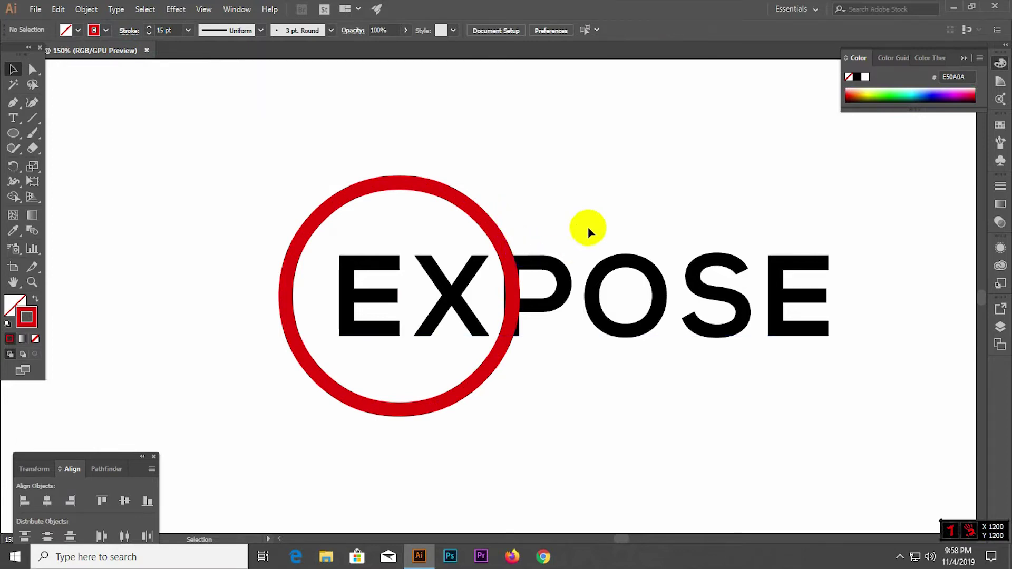
Vertically centre the ring and EXPOSE text with the Align panel
{"action": "left_click_drag", "start_coordinate": [188, 213], "coordinate": [527, 348]}
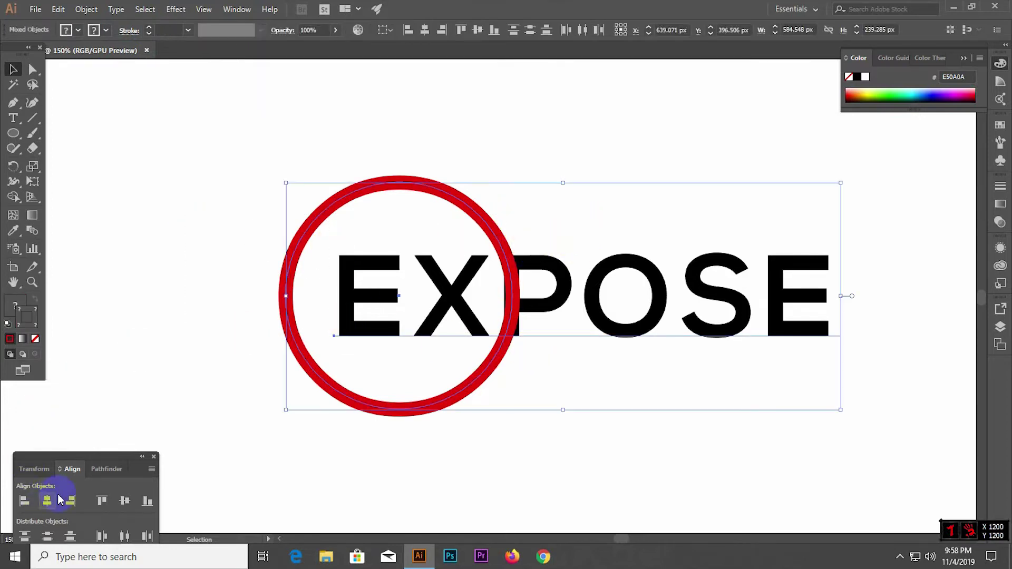
{"action": "left_click", "coordinate": [102, 474]}
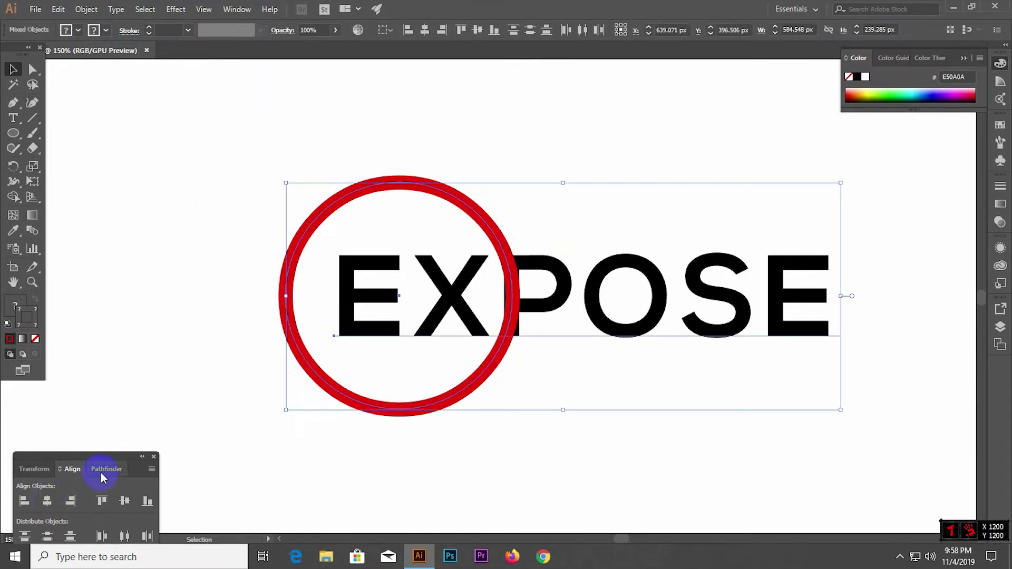
{"action": "left_click", "coordinate": [125, 501]}
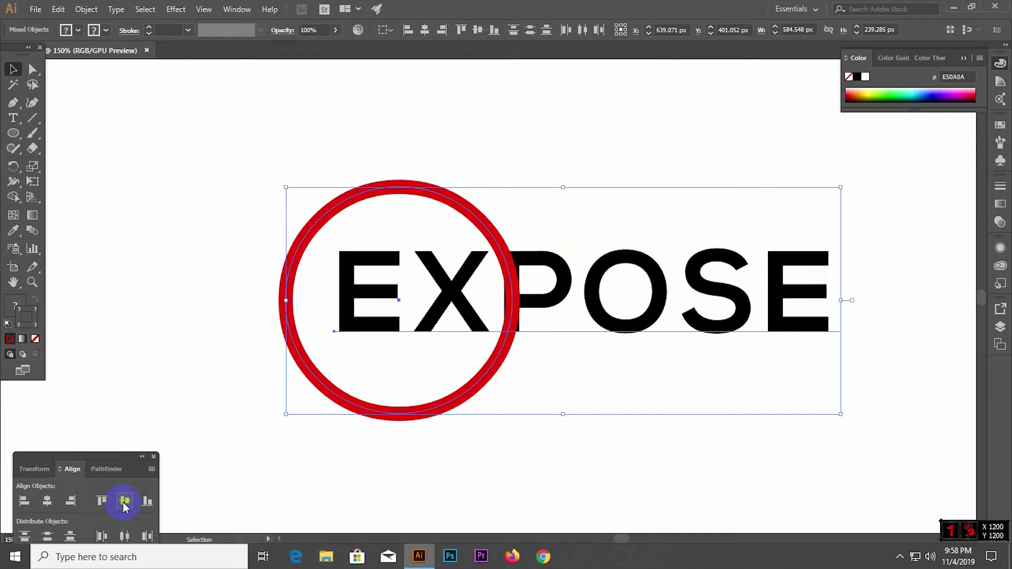
{"action": "left_click", "coordinate": [484, 464]}
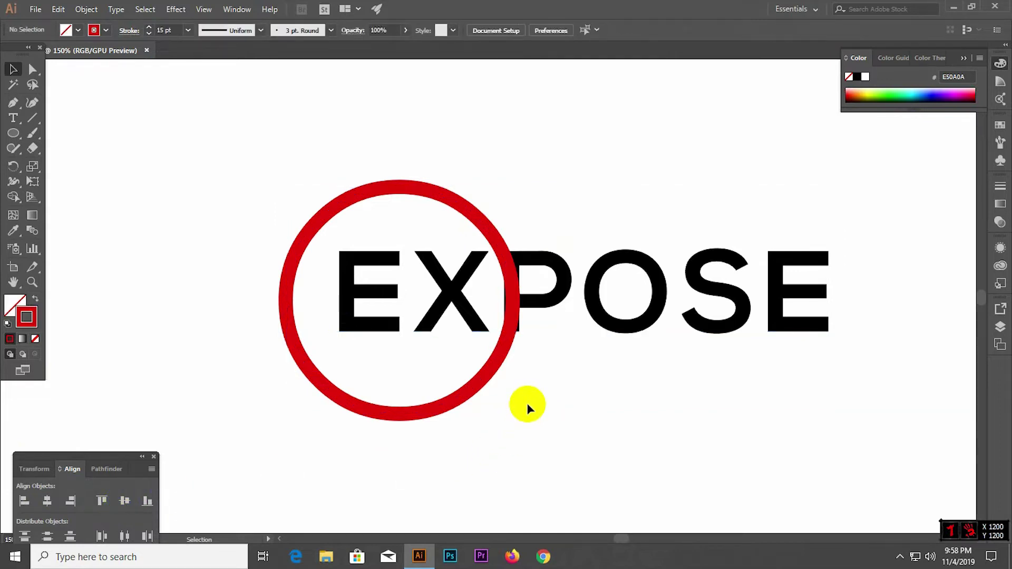
{"action": "mouse_move", "coordinate": [273, 258]}
{"action": "left_mouse_down"}
{"action": "mouse_move", "coordinate": [185, 200]}
{"action": "mouse_move", "coordinate": [585, 328]}
{"action": "left_mouse_up"}
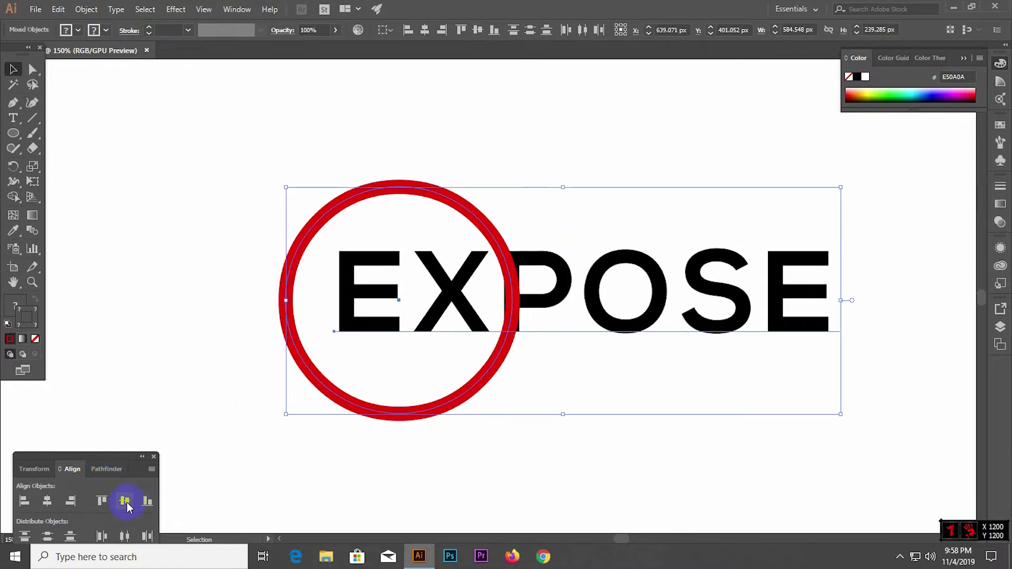
{"action": "left_click", "coordinate": [535, 479]}
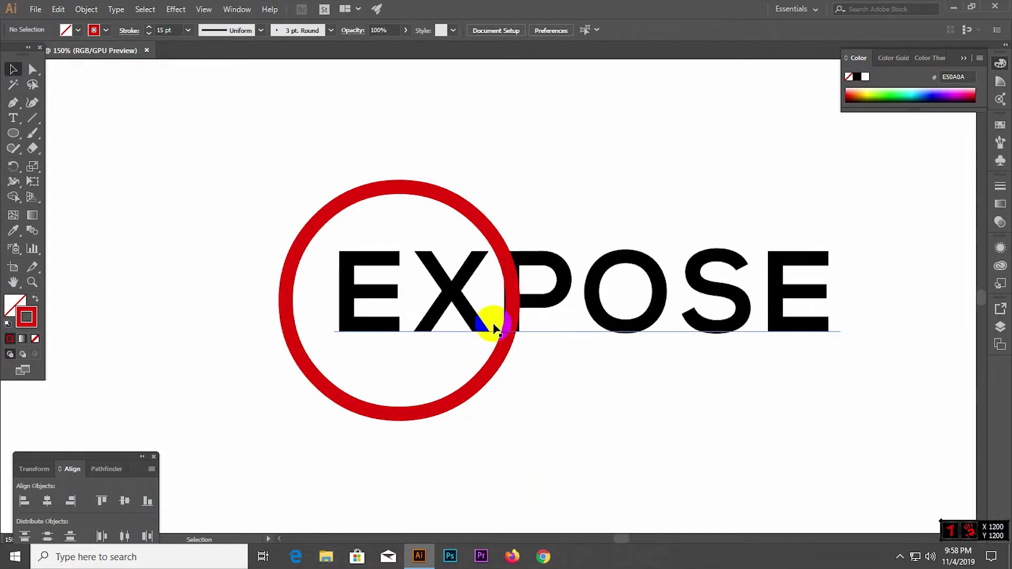
Nudge the ring slightly and vertically re-centre it with the text
{"action": "left_click_drag", "start_coordinate": [499, 357], "coordinate": [490, 342]}
{"action": "left_click_drag", "start_coordinate": [462, 380], "coordinate": [464, 392]}
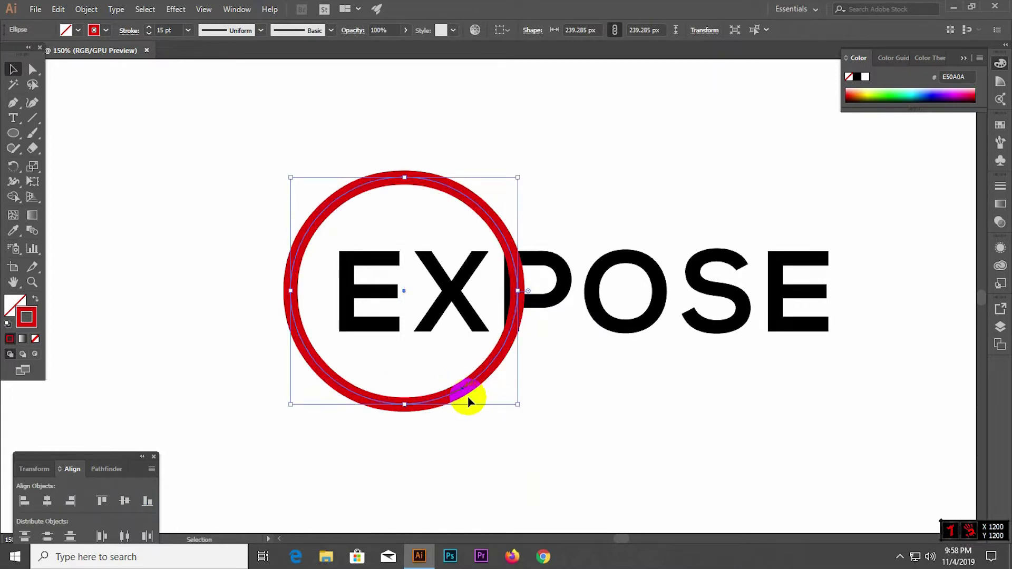
{"action": "left_click", "coordinate": [501, 384]}
{"action": "left_click_drag", "start_coordinate": [217, 211], "coordinate": [513, 343]}
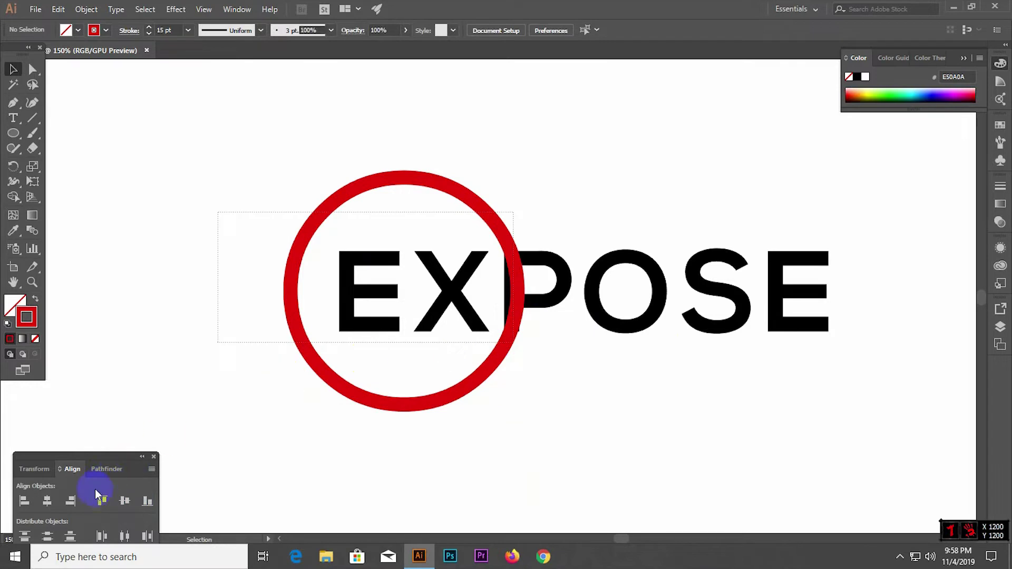
{"action": "left_click", "coordinate": [125, 502]}
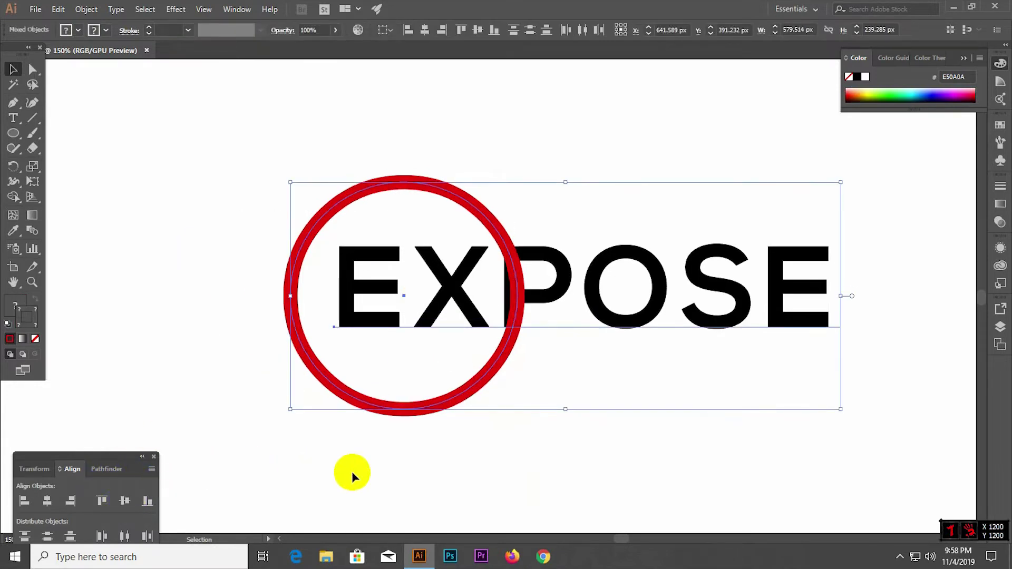
Convert EXPOSE to outlines and vertically centre it with the ring
{"action": "left_click", "coordinate": [711, 342]}
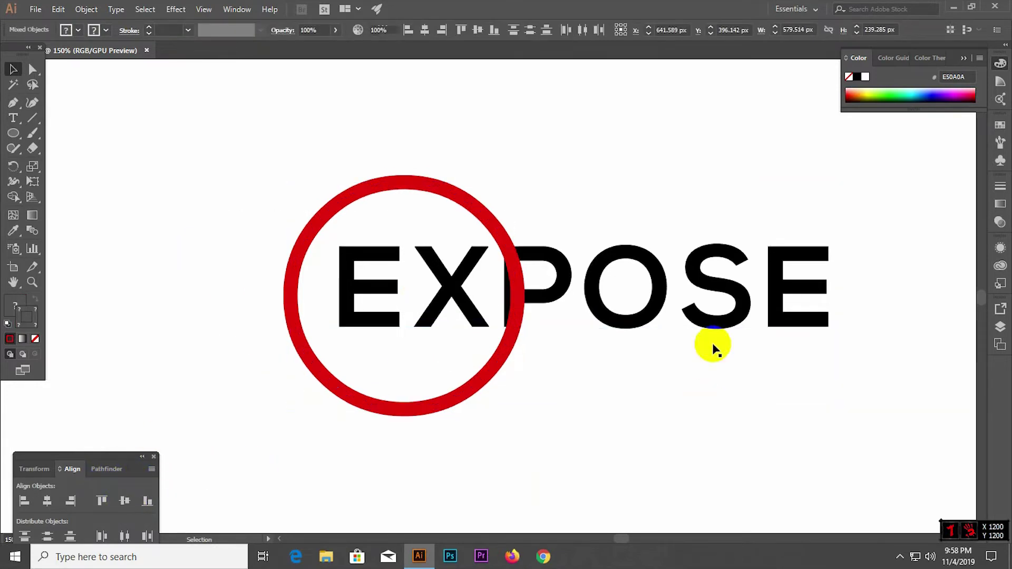
{"action": "left_click", "coordinate": [716, 320]}
{"action": "right_click", "coordinate": [721, 323]}
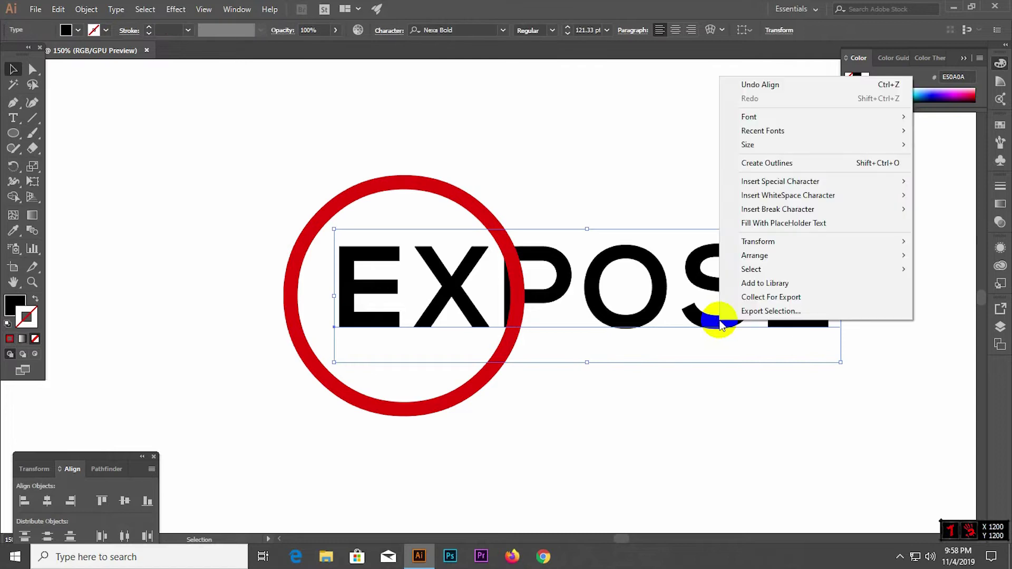
{"action": "left_click", "coordinate": [748, 163]}
{"action": "left_click_drag", "start_coordinate": [176, 170], "coordinate": [481, 316]}
{"action": "left_click", "coordinate": [103, 503]}
{"action": "left_click", "coordinate": [125, 500]}
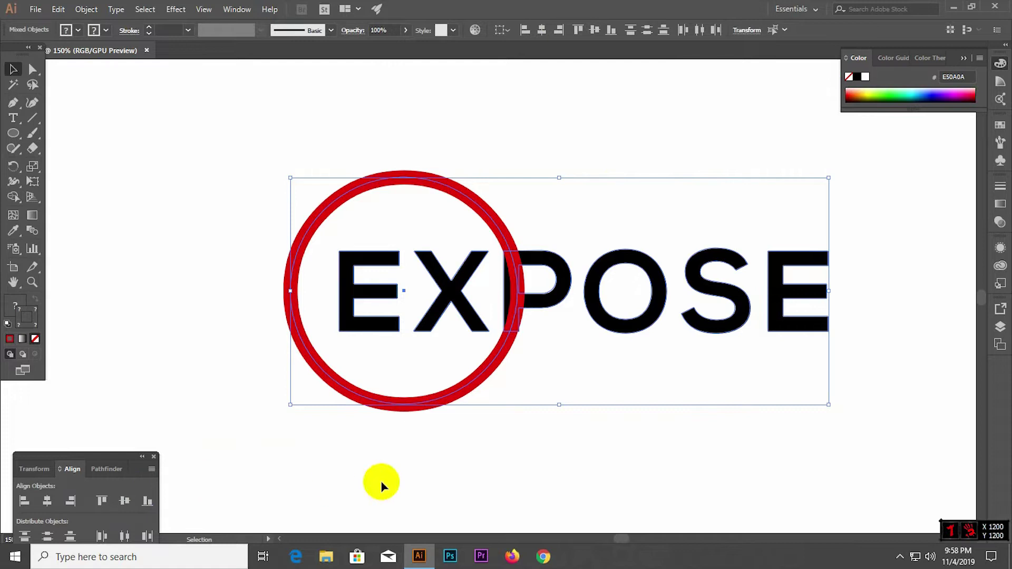
{"action": "left_click", "coordinate": [420, 487]}
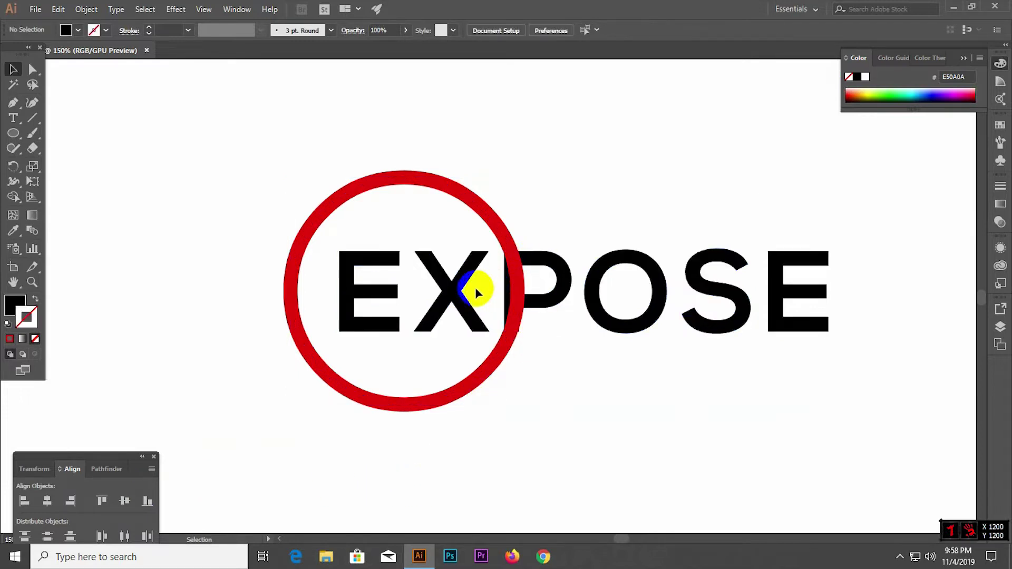
Zoom in and move the ring so its edge meets the P's stem
{"action": "scroll", "coordinate": [472, 305], "scroll_direction": "up", "scroll_amount": 2}
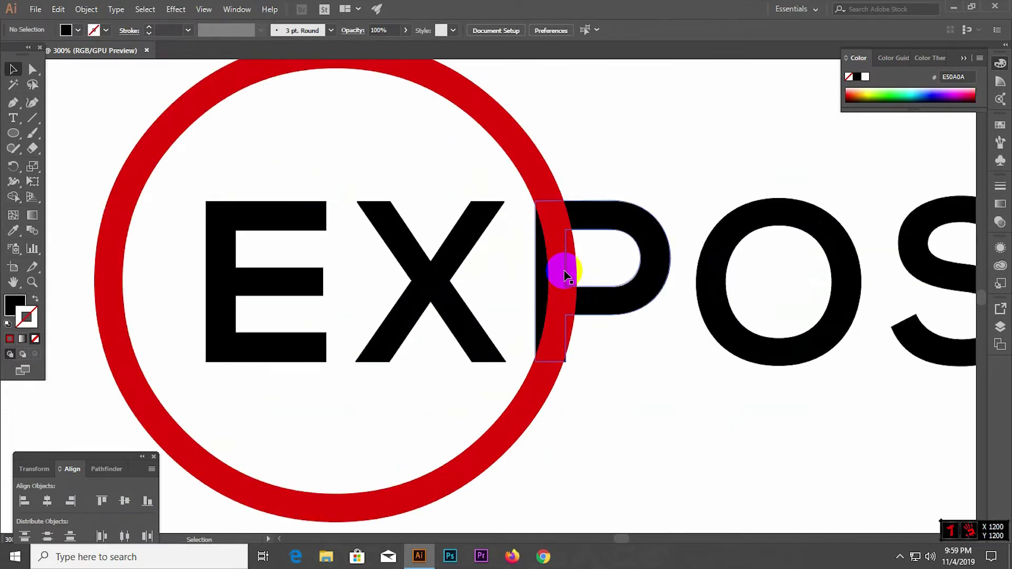
{"action": "left_click", "coordinate": [564, 274]}
{"action": "left_click", "coordinate": [628, 171]}
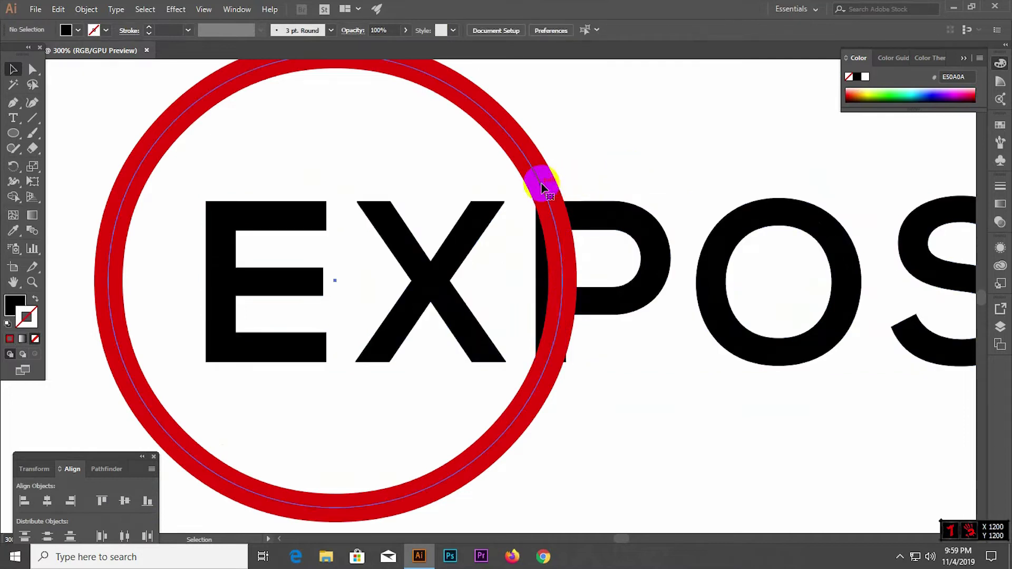
{"action": "double_click", "coordinate": [538, 184]}
{"action": "left_click", "coordinate": [642, 166]}
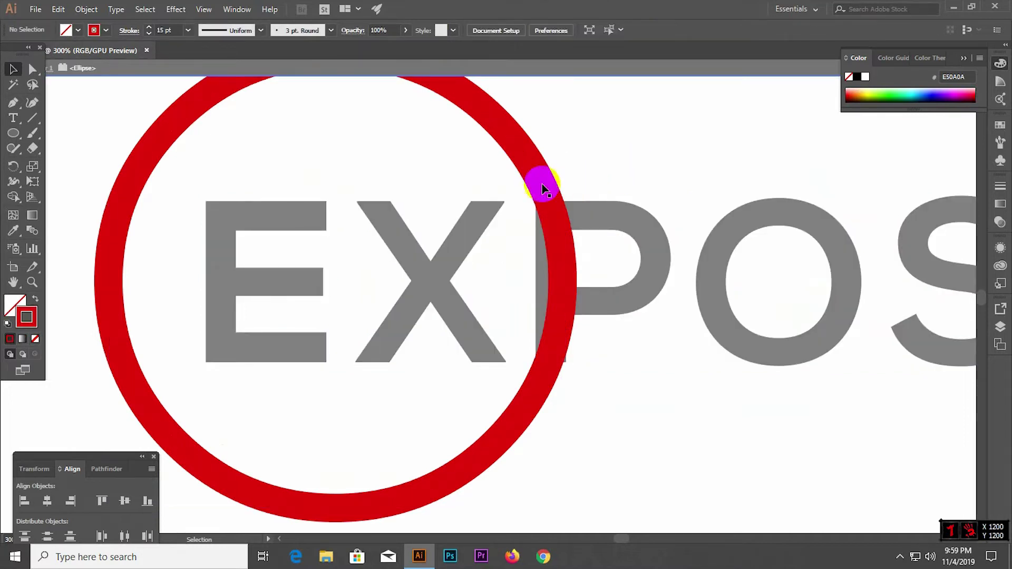
{"action": "double_click", "coordinate": [615, 152]}
{"action": "left_click_drag", "start_coordinate": [535, 176], "coordinate": [526, 180]}
{"action": "scroll", "coordinate": [587, 298], "scroll_direction": "up", "scroll_amount": 3}
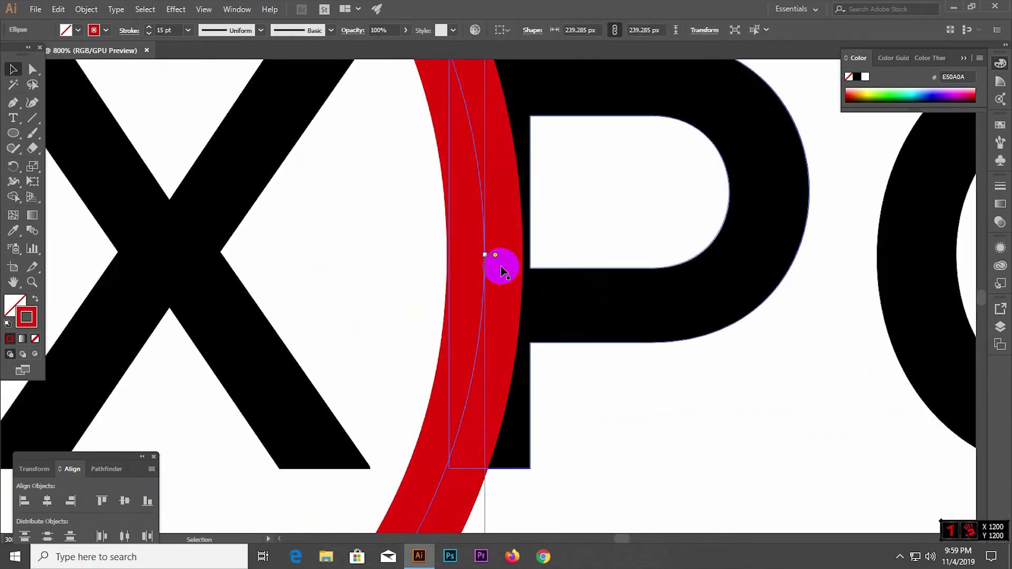
{"action": "left_click_drag", "start_coordinate": [483, 258], "coordinate": [476, 393]}
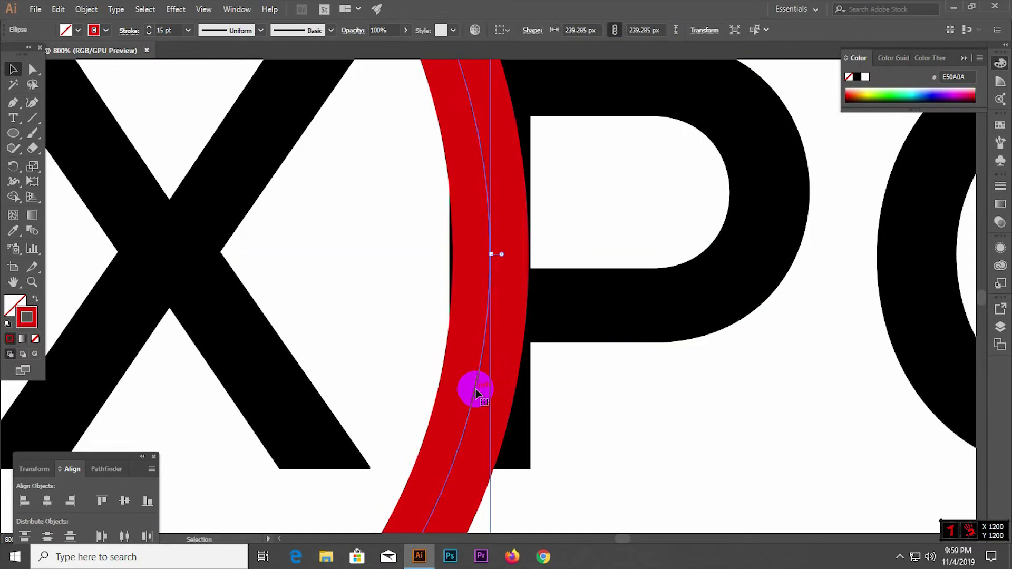
{"action": "scroll", "coordinate": [553, 305], "scroll_direction": "down", "scroll_amount": 2}
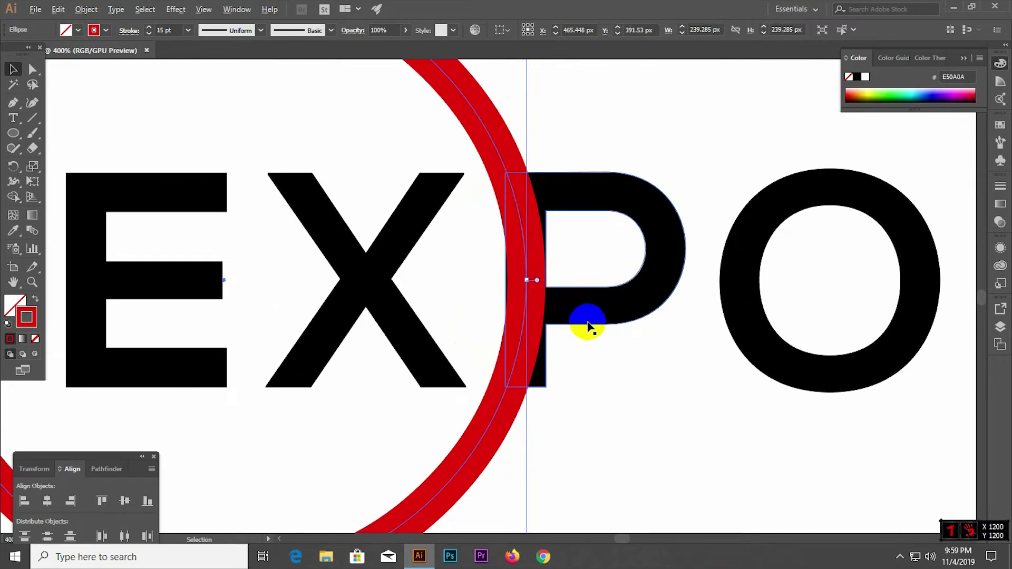
{"action": "scroll", "coordinate": [587, 323], "scroll_direction": "down", "scroll_amount": 1}
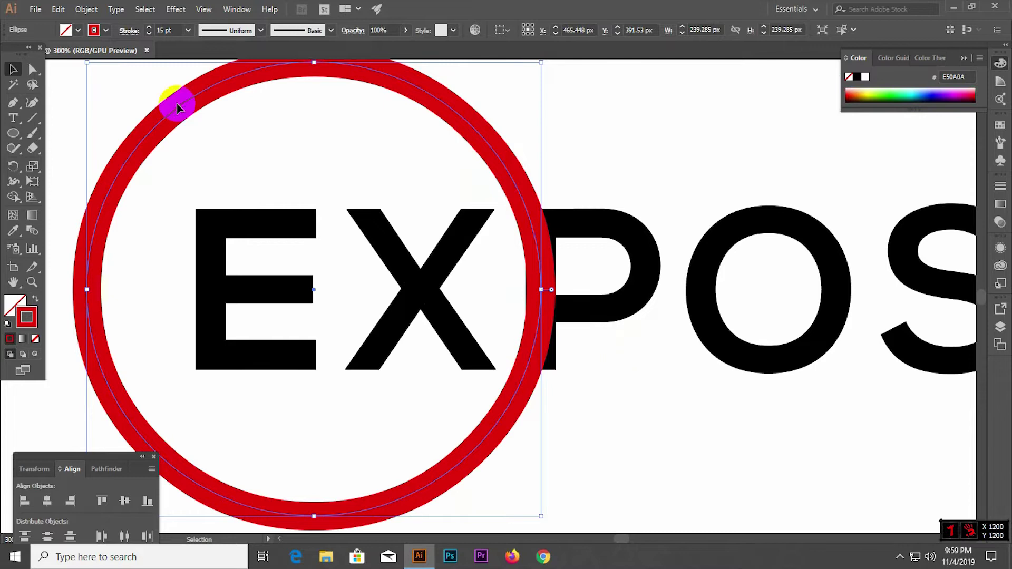
Expand the ring's fill and stroke into a solid red shape with Object > Expand
{"action": "left_click", "coordinate": [86, 9]}
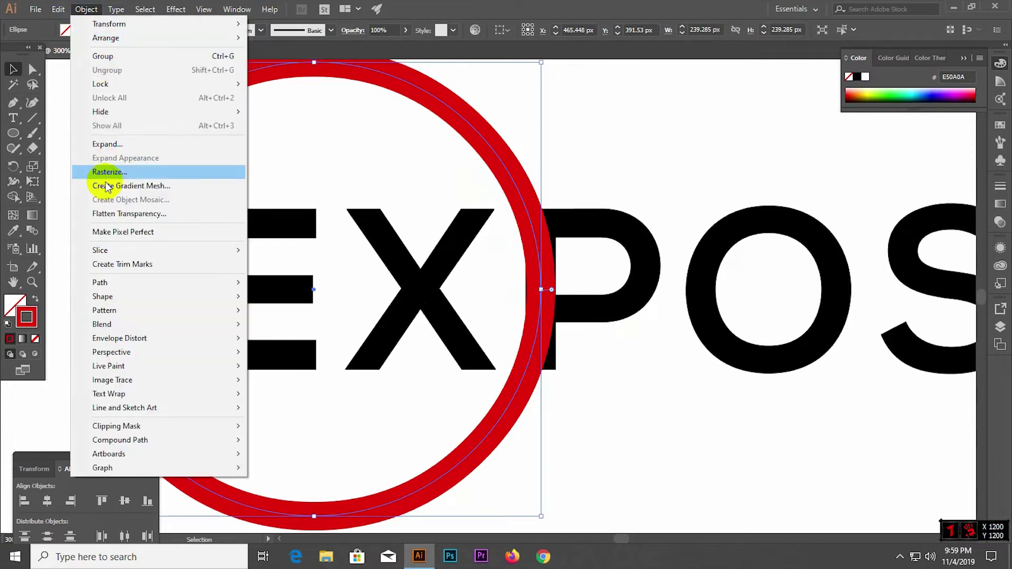
{"action": "left_click", "coordinate": [110, 144]}
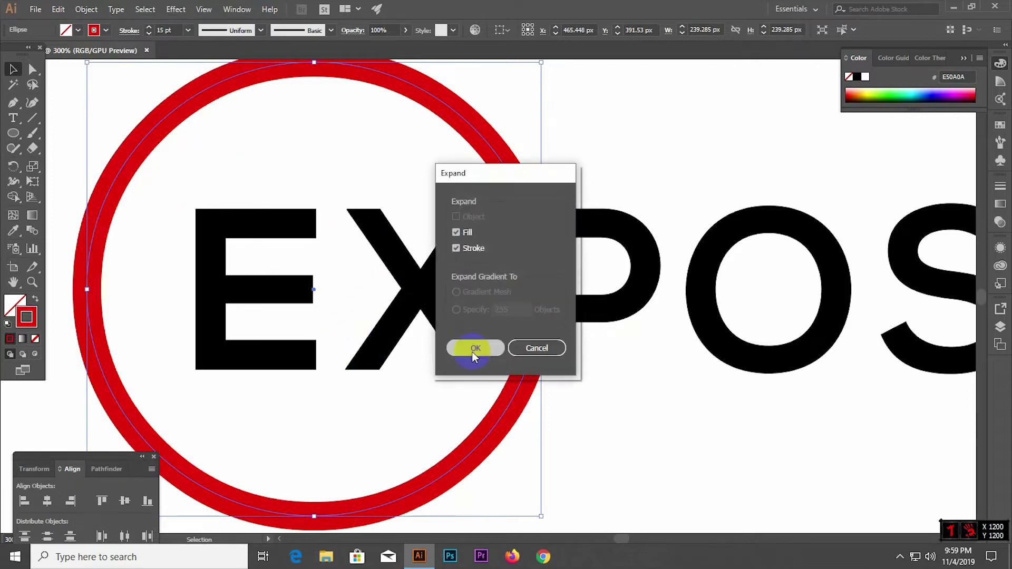
{"action": "left_click", "coordinate": [472, 350]}
{"action": "scroll", "coordinate": [553, 361], "scroll_direction": "down", "scroll_amount": 1}
{"action": "scroll", "coordinate": [552, 361], "scroll_direction": "down", "scroll_amount": 1}
{"action": "left_click", "coordinate": [544, 288]}
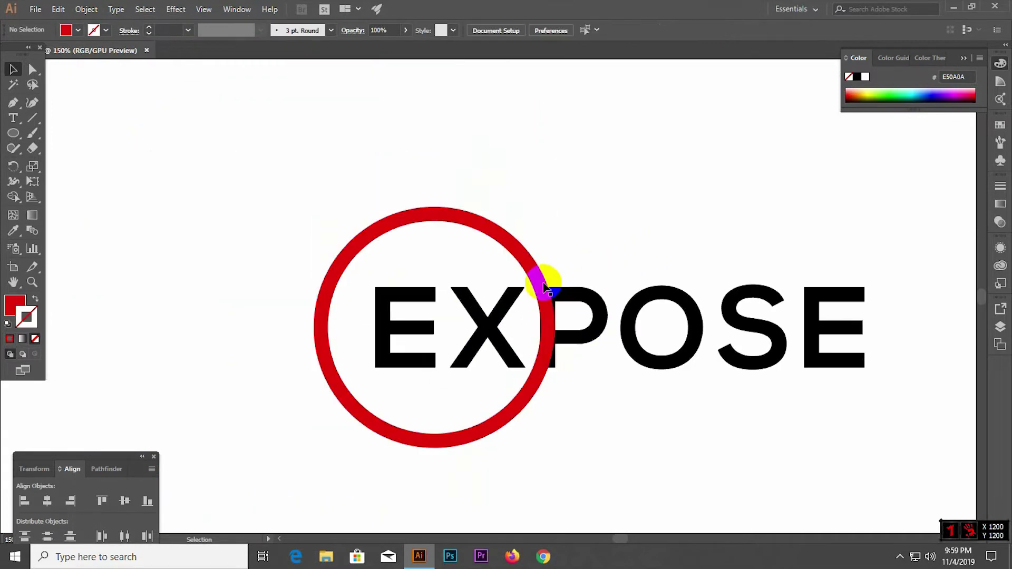
{"action": "scroll", "coordinate": [544, 288], "scroll_direction": "up", "scroll_amount": 3}
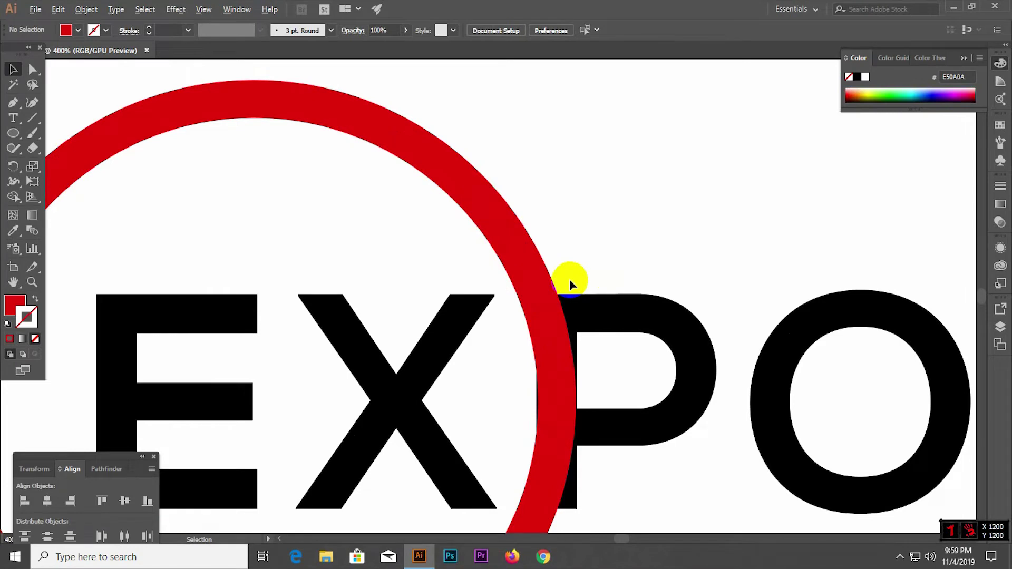
{"action": "scroll", "coordinate": [569, 282], "scroll_direction": "down", "scroll_amount": 1}
{"action": "scroll", "coordinate": [569, 282], "scroll_direction": "down", "scroll_amount": 1}
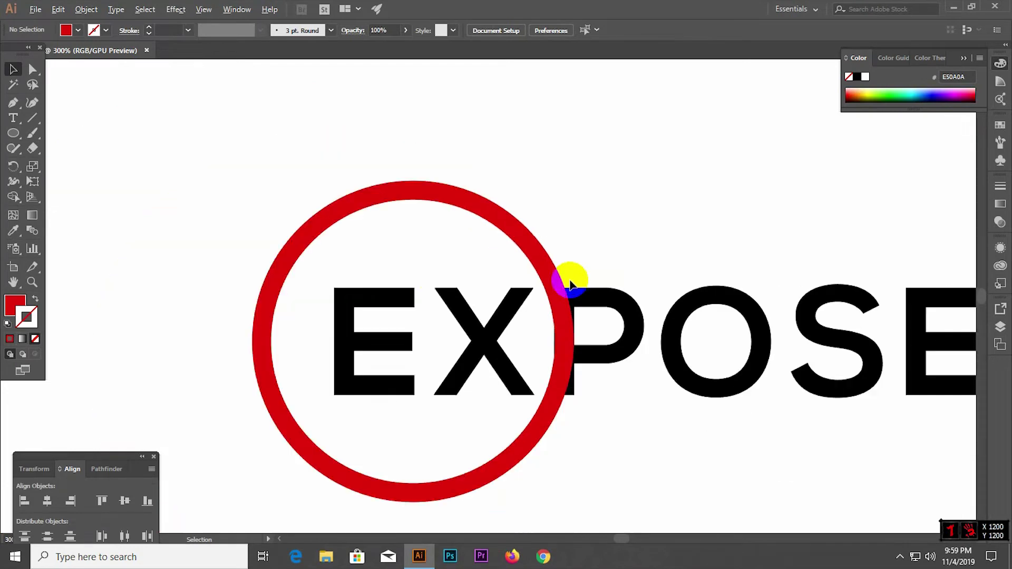
{"action": "left_click", "coordinate": [30, 121]}
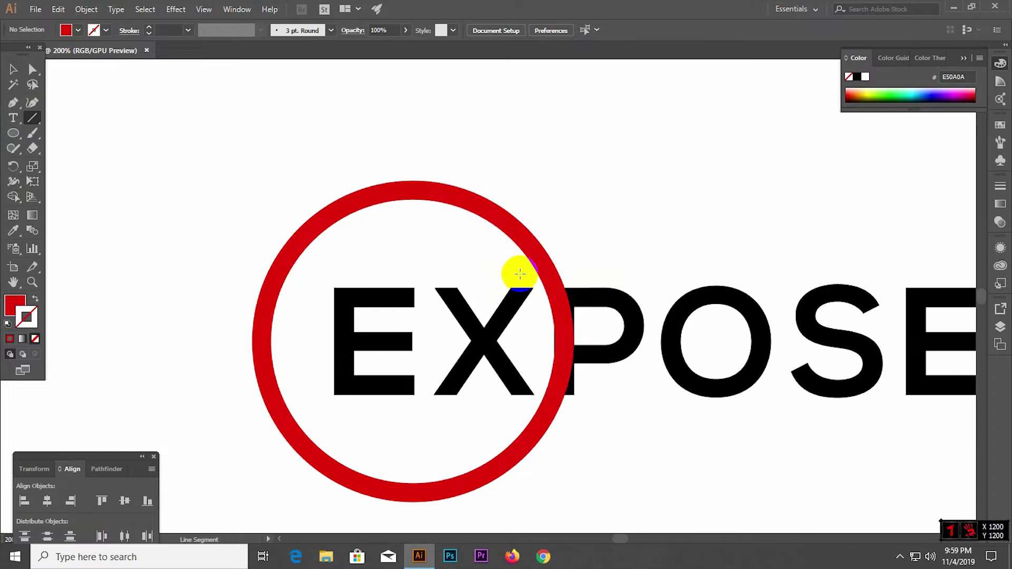
Draw two short horizontal lines, about 46 and 54 px, across the ring's right edge beside EX
{"action": "left_click_drag", "start_coordinate": [524, 267], "coordinate": [584, 267]}
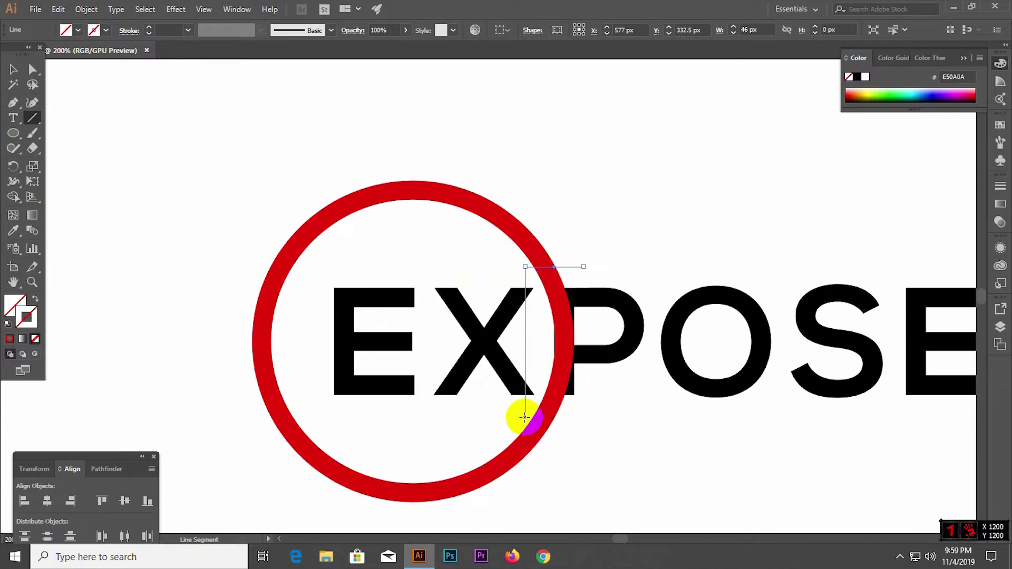
{"action": "left_click_drag", "start_coordinate": [525, 418], "coordinate": [594, 417]}
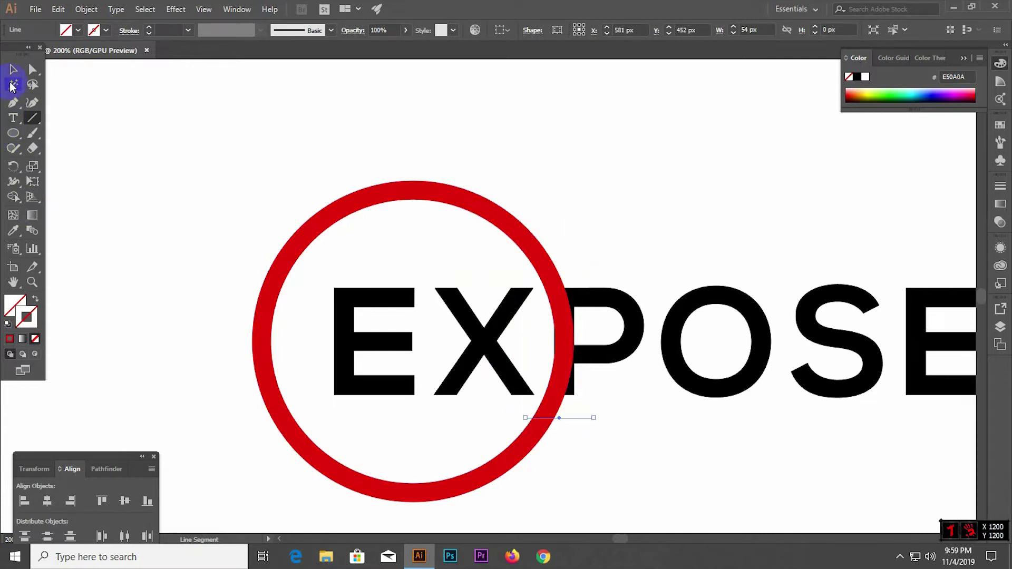
{"action": "left_click", "coordinate": [13, 69]}
Select the red ring together with the EXPOSE text
{"action": "left_click", "coordinate": [558, 220]}
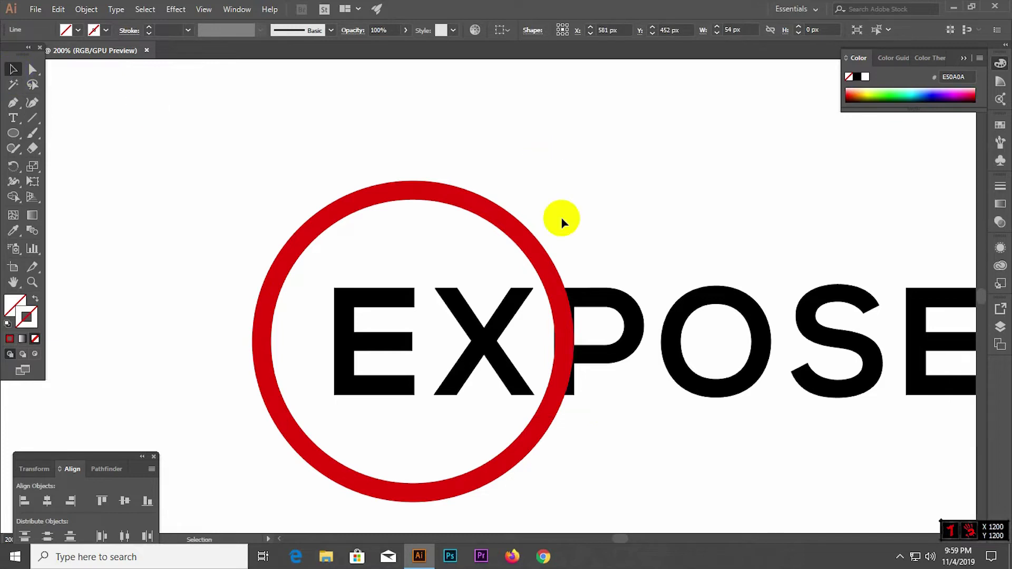
{"action": "left_click", "coordinate": [558, 305]}
{"action": "left_click", "coordinate": [616, 364], "text": "shift"}
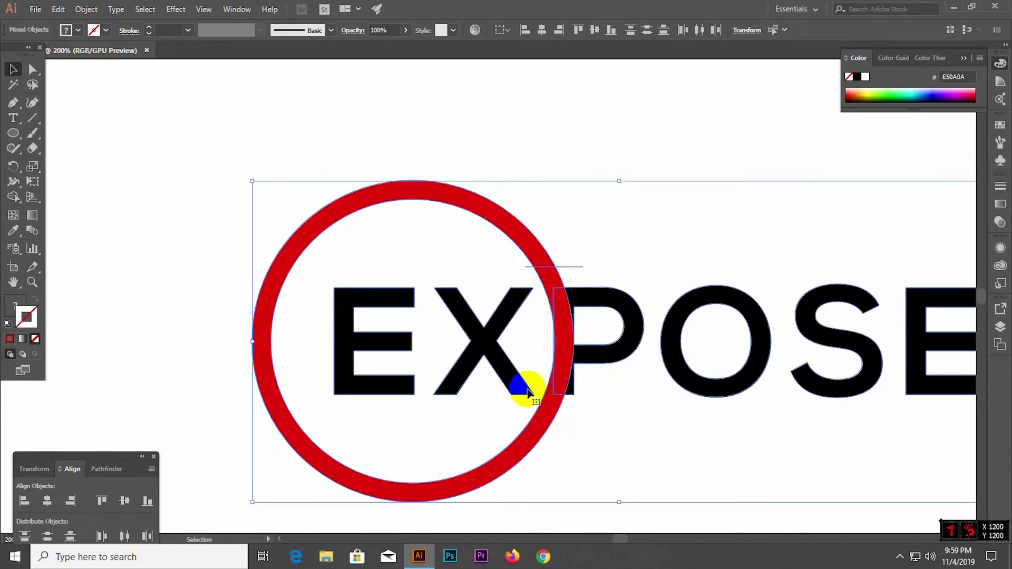
Move the lower line to the letters' baseline and the upper line to their top
{"action": "left_click", "coordinate": [478, 246]}
{"action": "key", "text": "ctrl+a"}
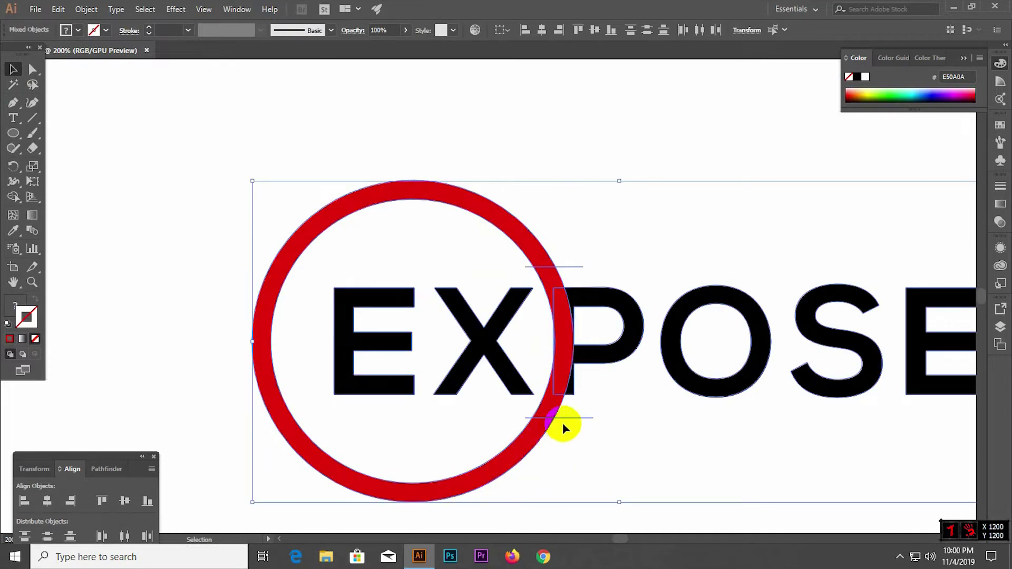
{"action": "scroll", "coordinate": [567, 418], "scroll_direction": "up", "scroll_amount": 1}
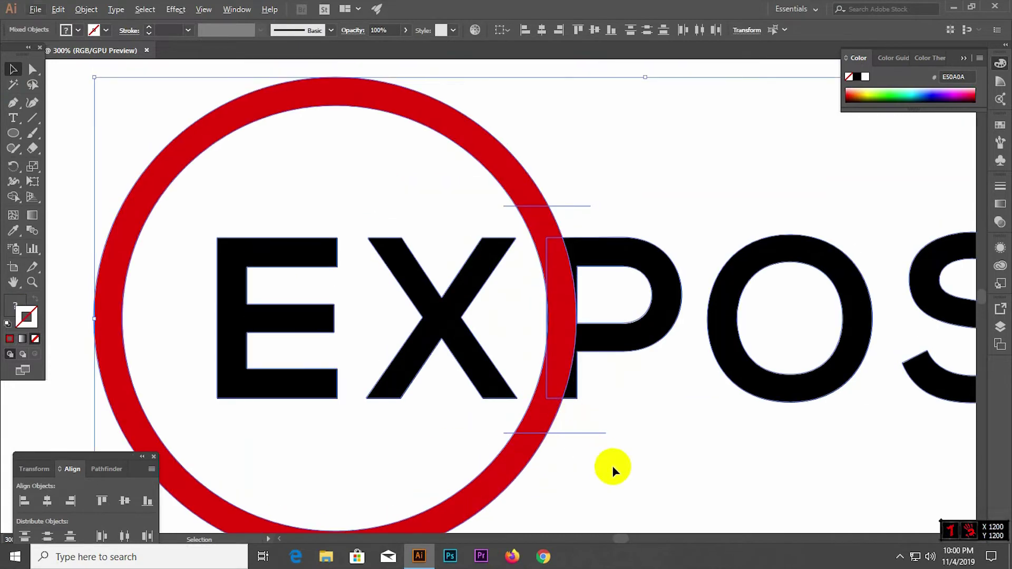
{"action": "left_click", "coordinate": [616, 472]}
{"action": "left_click_drag", "start_coordinate": [580, 433], "coordinate": [582, 420]}
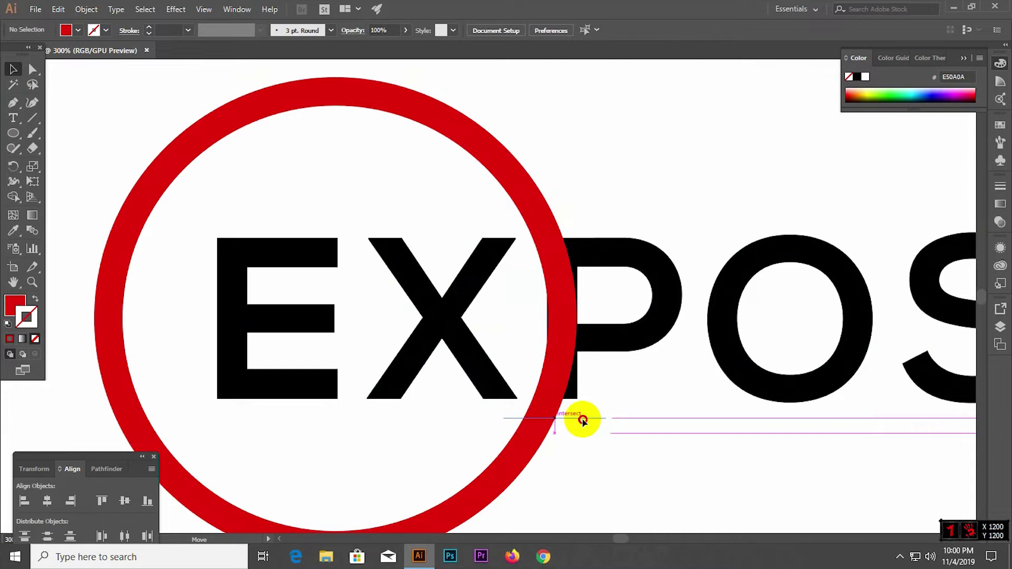
{"action": "left_click_drag", "start_coordinate": [581, 420], "coordinate": [584, 402]}
{"action": "left_click", "coordinate": [551, 222]}
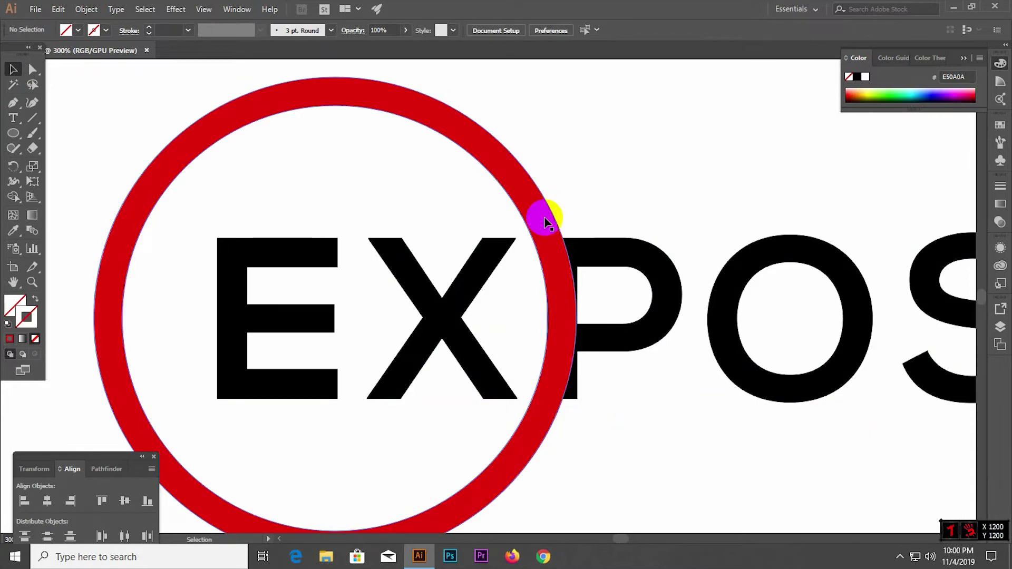
{"action": "left_click_drag", "start_coordinate": [560, 214], "coordinate": [568, 241]}
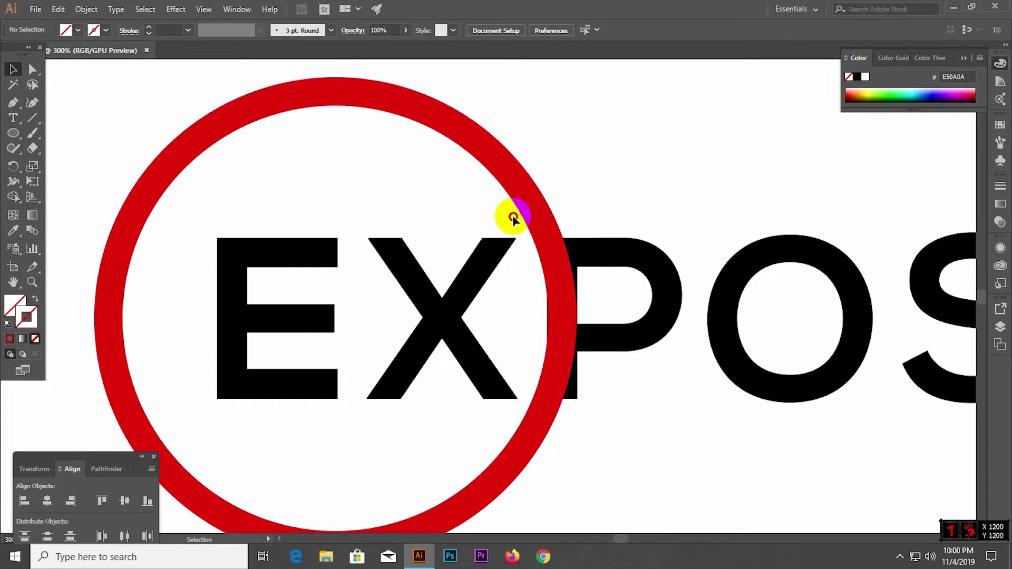
Select all artwork and divide it along the lines with Pathfinder Divide
{"action": "key", "text": "ctrl+a"}
{"action": "left_click", "coordinate": [606, 450]}
{"action": "key", "text": "ctrl+a"}
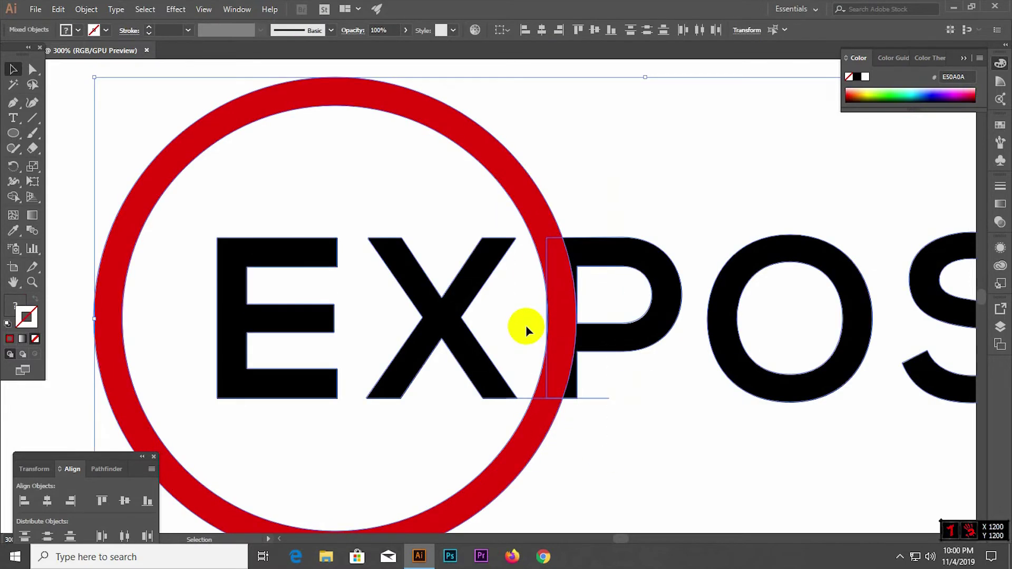
{"action": "left_click", "coordinate": [469, 226]}
{"action": "key", "text": "ctrl+a"}
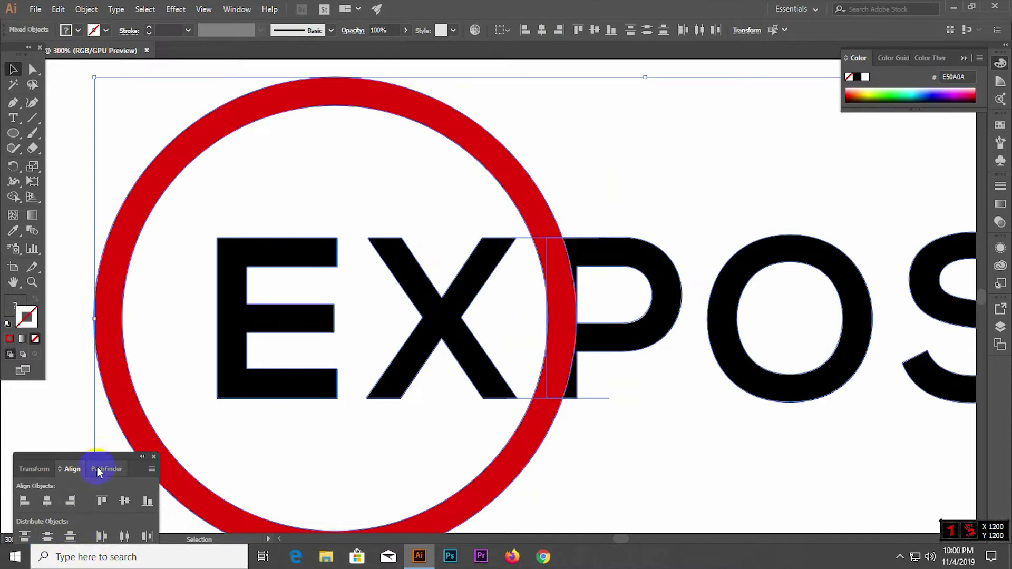
{"action": "left_click", "coordinate": [102, 502]}
{"action": "left_click", "coordinate": [104, 469]}
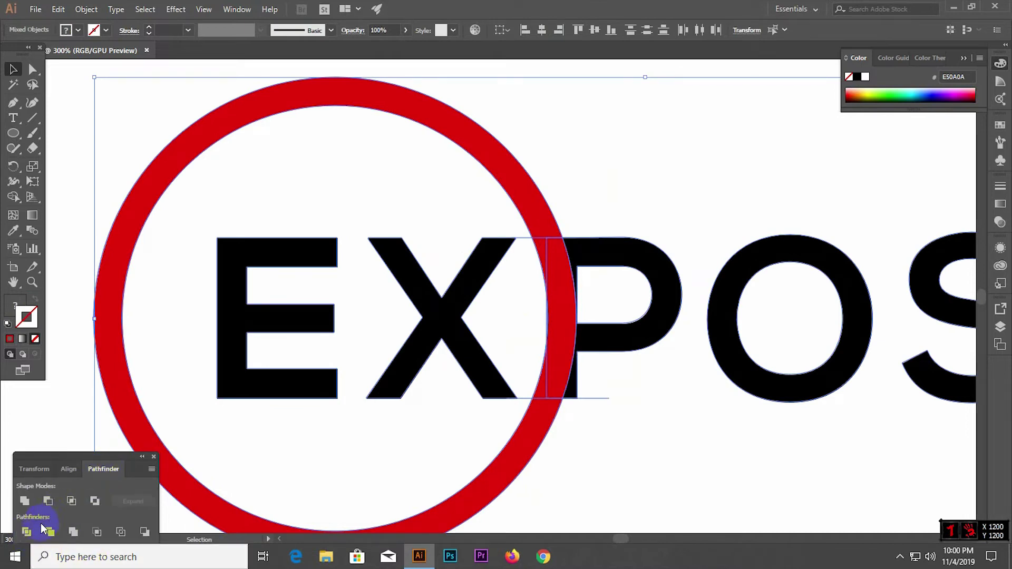
{"action": "left_click", "coordinate": [49, 531]}
Ungroup the divided pieces and check the ring piece beside the P
{"action": "right_click", "coordinate": [523, 399]}
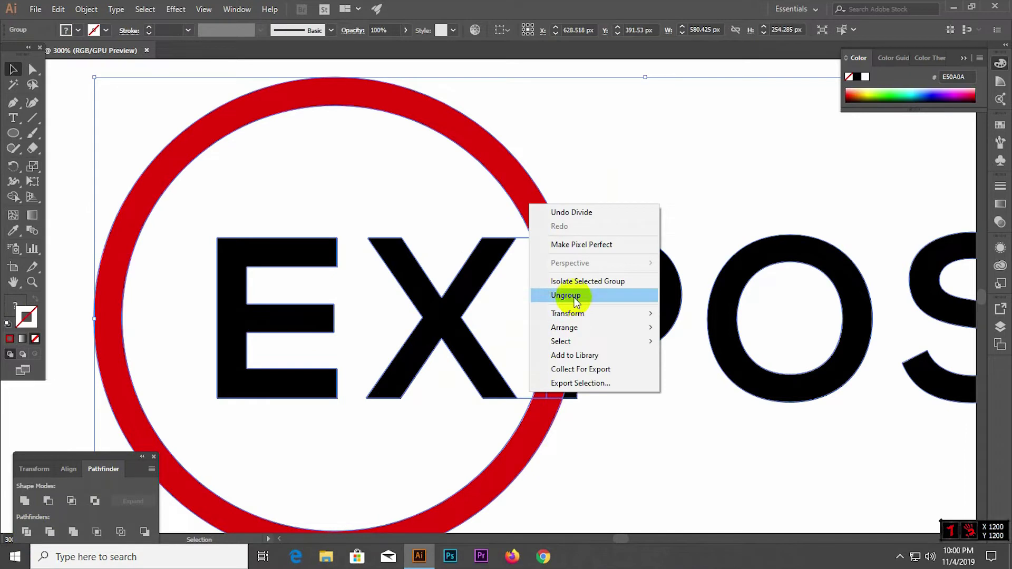
{"action": "left_click", "coordinate": [559, 294]}
{"action": "left_click", "coordinate": [620, 196]}
{"action": "left_click", "coordinate": [560, 271]}
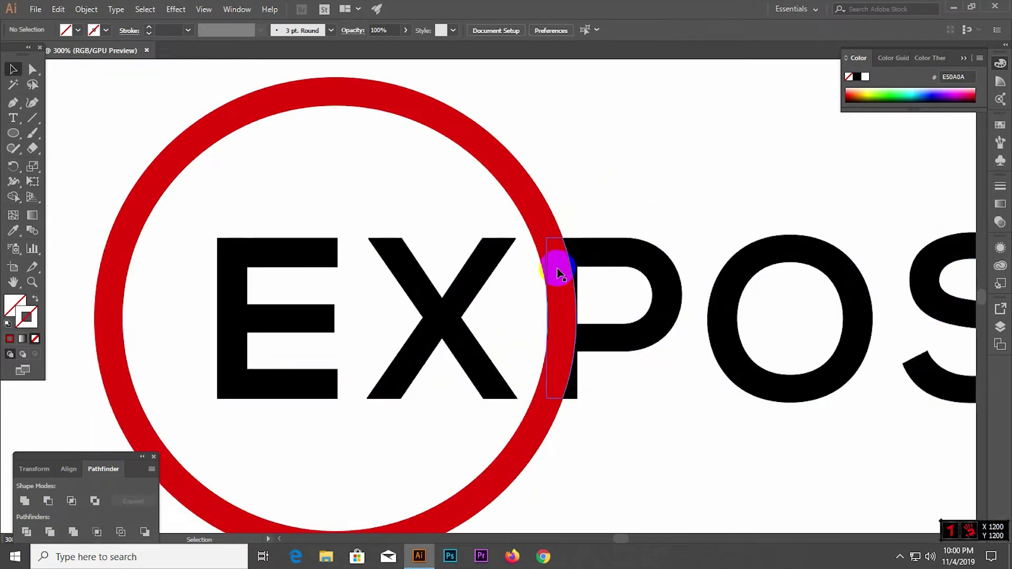
Select the two ring pieces beside the P and inspect them at close zoom
{"action": "left_click", "coordinate": [542, 230]}
{"action": "scroll", "coordinate": [560, 279], "scroll_direction": "up", "scroll_amount": 2}
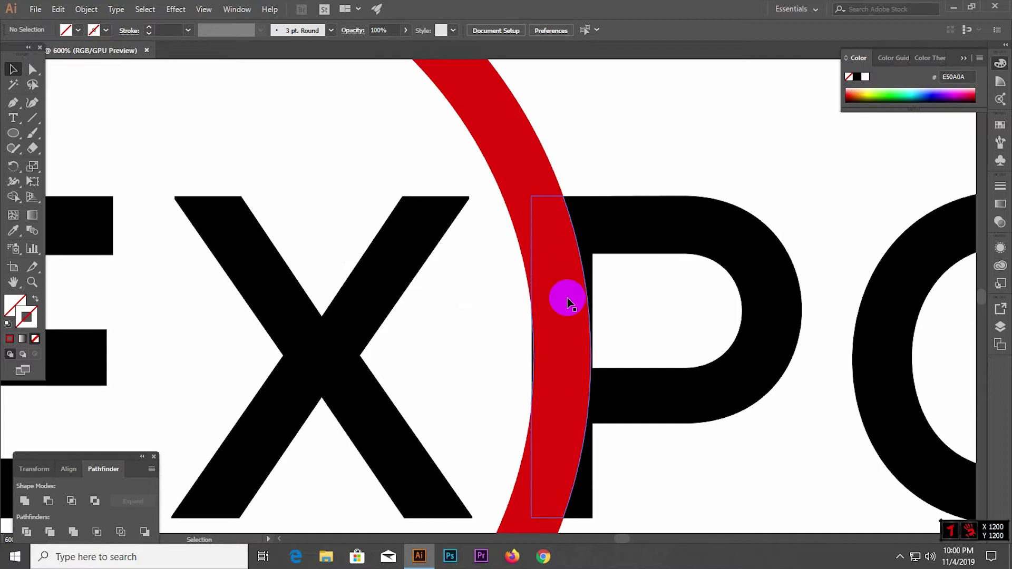
{"action": "left_click", "coordinate": [567, 303]}
{"action": "left_click", "coordinate": [520, 228], "text": "shift"}
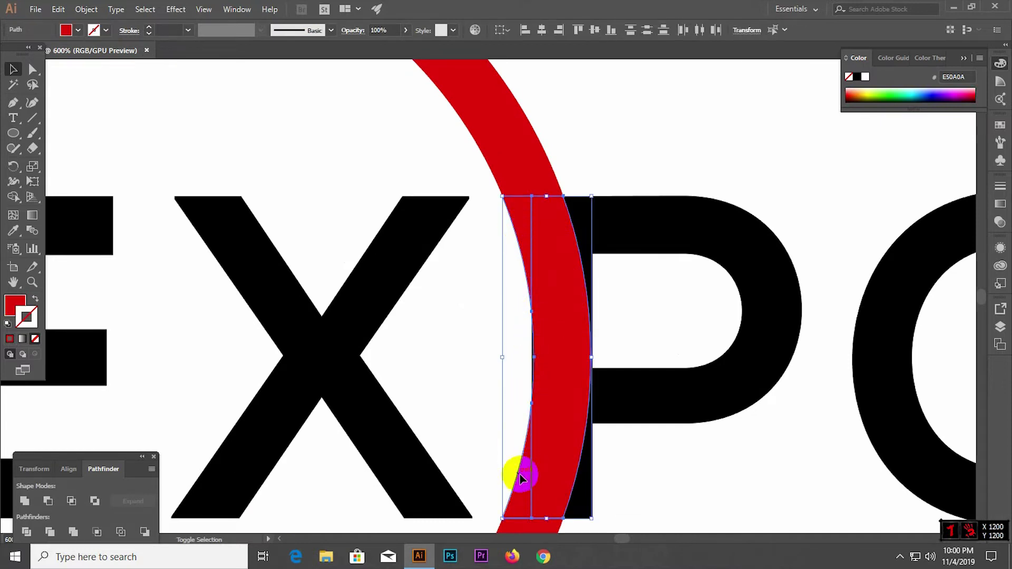
{"action": "key", "text": "ctrl+plus"}
{"action": "key", "text": "ctrl+plus"}
{"action": "key", "text": "ctrl+plus"}
{"action": "key", "text": "ctrl+plus"}
{"action": "left_click", "coordinate": [584, 309], "text": "shift"}
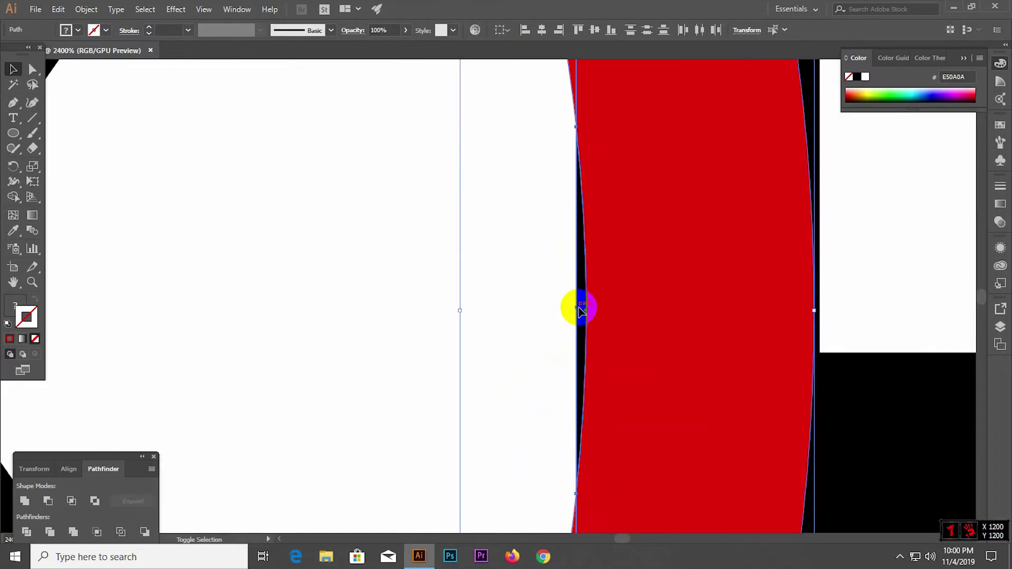
{"action": "left_click", "coordinate": [531, 346]}
{"action": "key", "text": "ctrl+minus"}
{"action": "key", "text": "ctrl+minus"}
{"action": "key", "text": "ctrl+minus"}
Unite the two ring pieces beside the P into one 23.36 × 84.936 px slice
{"action": "left_click", "coordinate": [580, 265]}
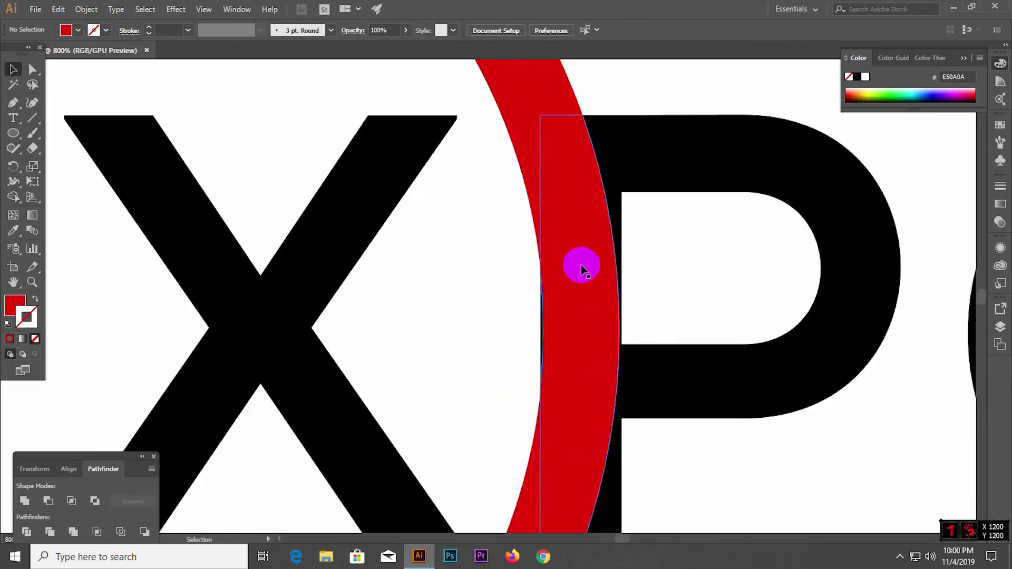
{"action": "left_click", "coordinate": [535, 194], "text": "shift"}
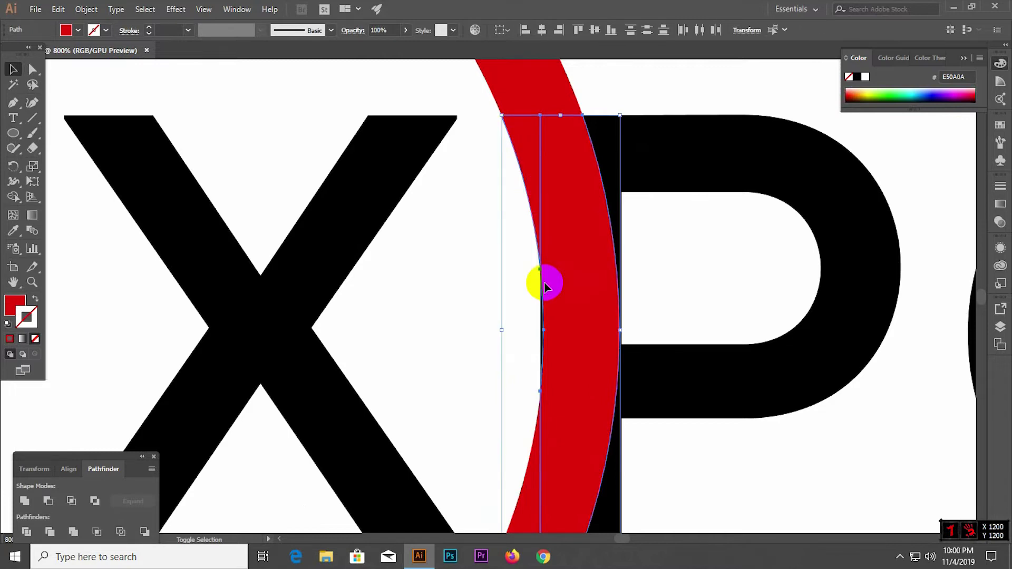
{"action": "scroll", "coordinate": [543, 281], "scroll_direction": "down", "scroll_amount": 5}
{"action": "scroll", "coordinate": [544, 282], "scroll_direction": "up", "scroll_amount": 5}
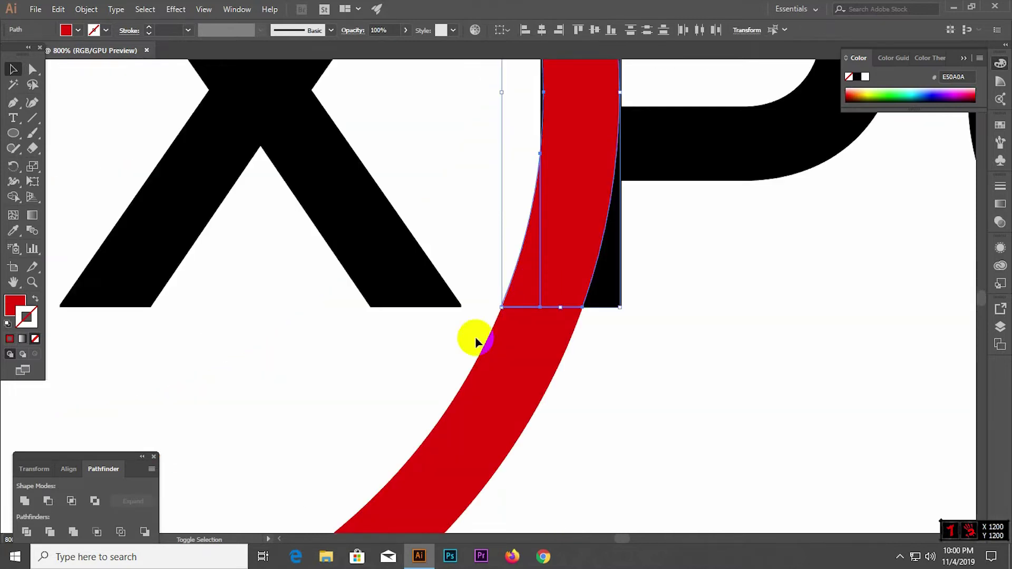
{"action": "left_click", "coordinate": [25, 501]}
{"action": "left_click", "coordinate": [589, 418]}
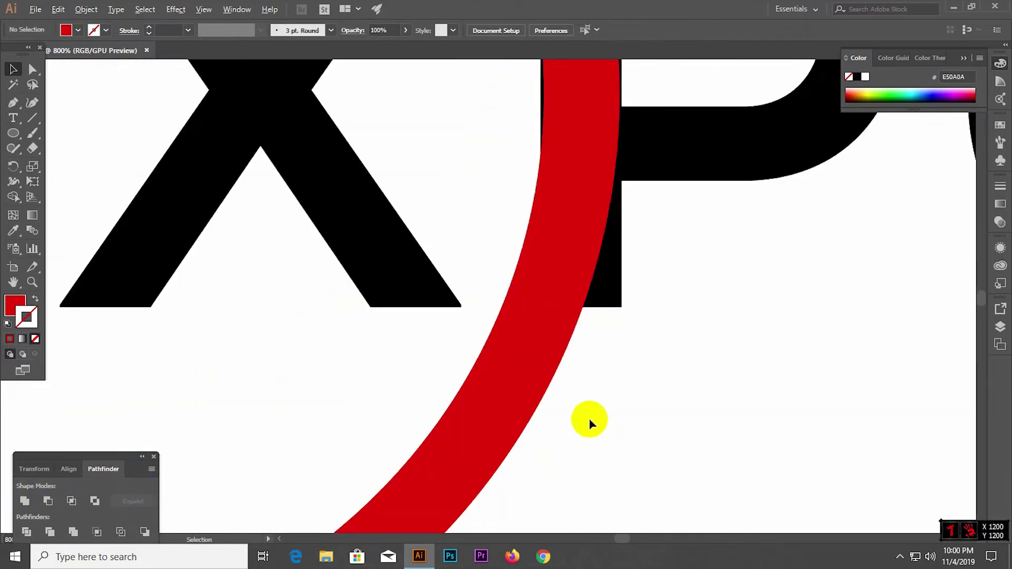
{"action": "key", "text": "ctrl+minus"}
{"action": "key", "text": "ctrl+minus"}
{"action": "key", "text": "ctrl+minus"}
{"action": "left_click", "coordinate": [589, 283]}
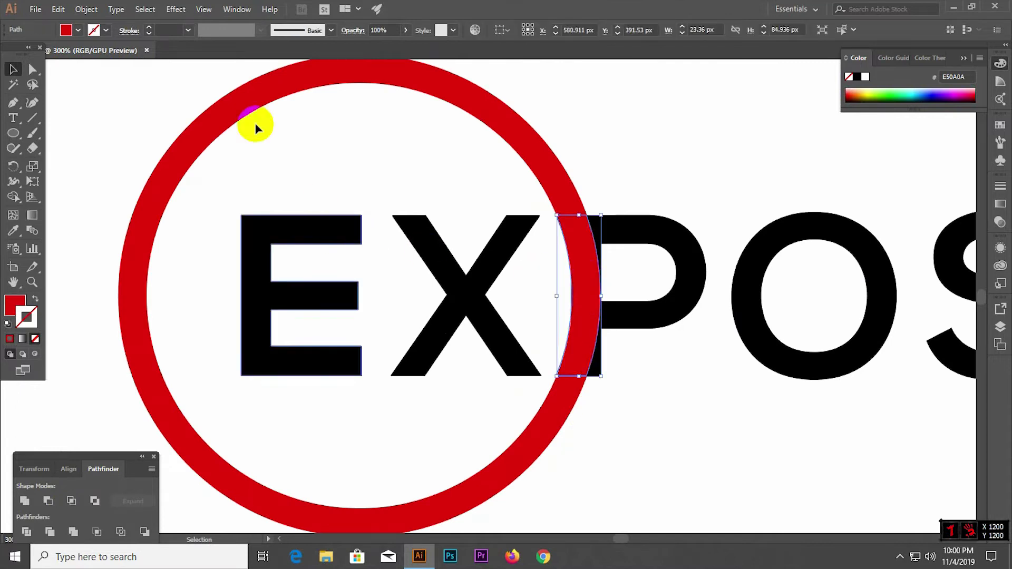
{"action": "left_click", "coordinate": [98, 10]}
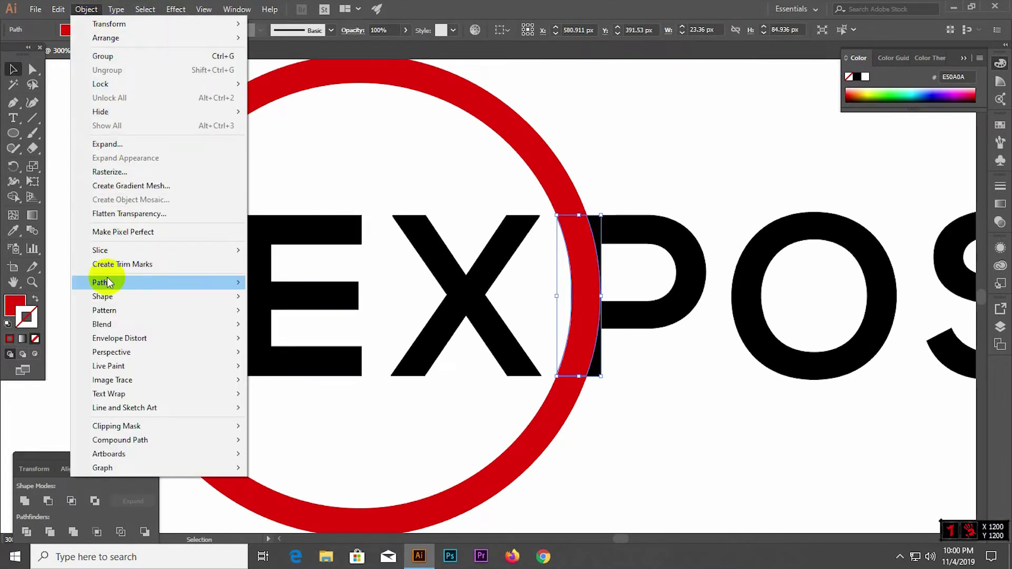
Offset the X–P ring slice by 5 px, creating a 35.819 × 94.936 px shape
{"action": "mouse_move", "coordinate": [103, 283]}
{"action": "left_click", "coordinate": [298, 328]}
{"action": "left_click", "coordinate": [78, 213]}
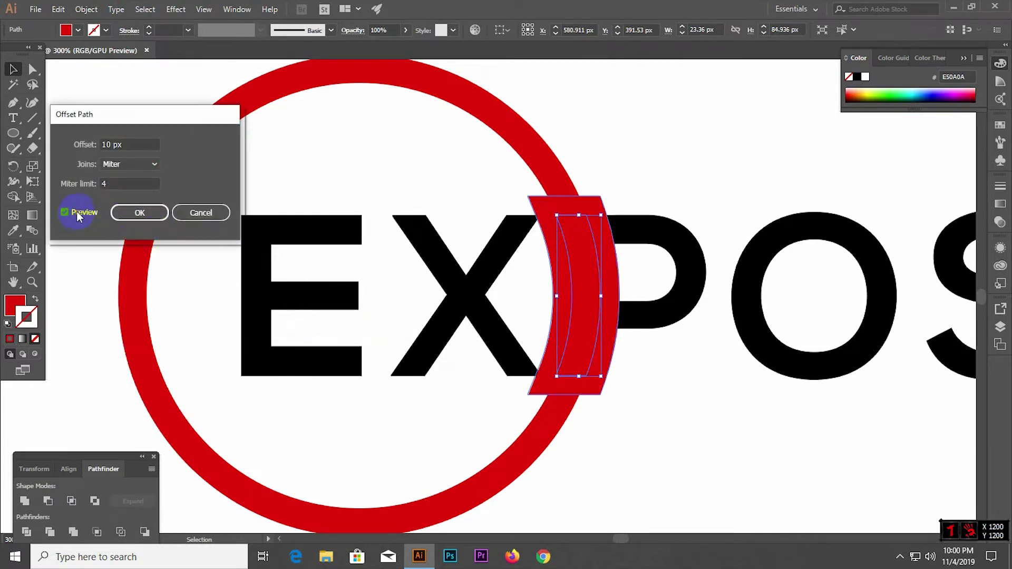
{"action": "left_click", "coordinate": [131, 145]}
{"action": "key", "text": "Down"}
{"action": "key", "text": "Down"}
{"action": "key", "text": "Down"}
{"action": "key", "text": "Down"}
{"action": "key", "text": "Down"}
{"action": "key", "text": "Down"}
{"action": "key", "text": "Up"}
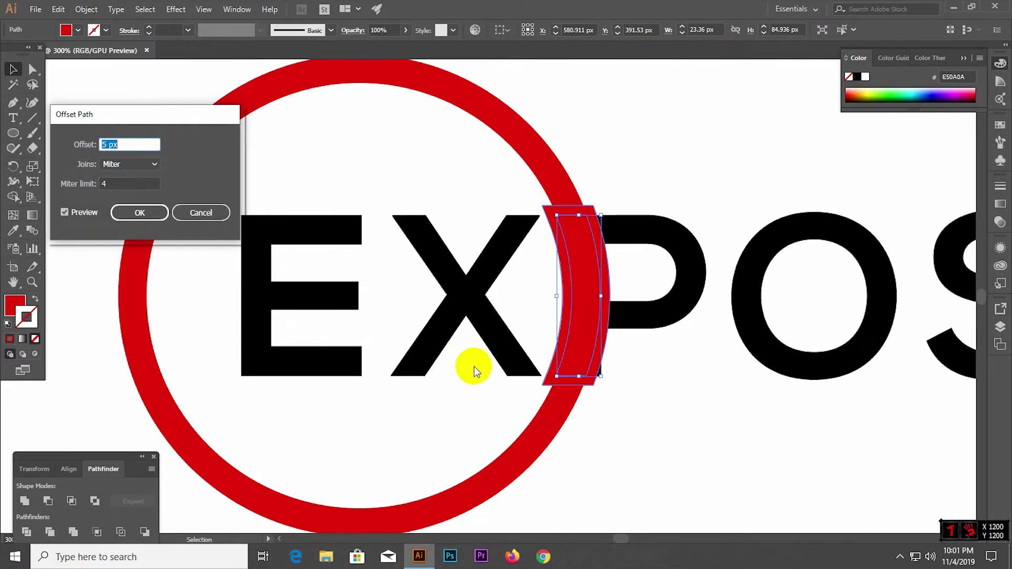
{"action": "key", "text": "Down"}
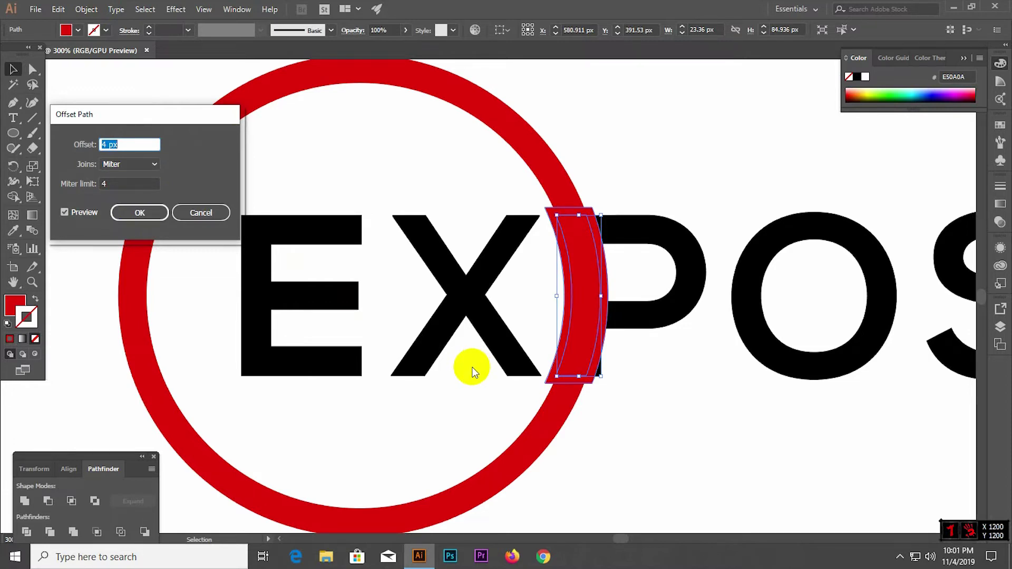
{"action": "key", "text": "Up"}
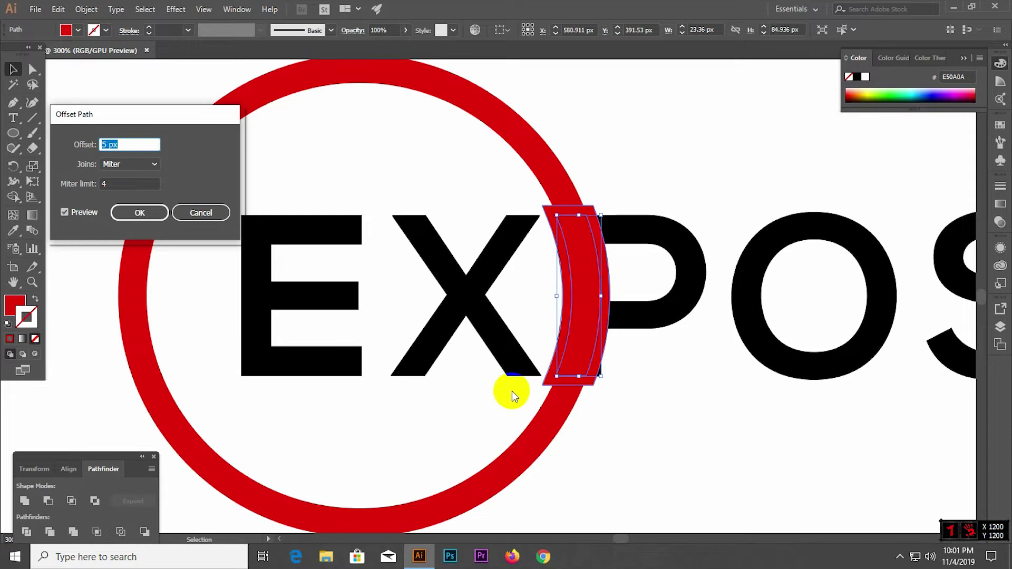
{"action": "left_click", "coordinate": [193, 213]}
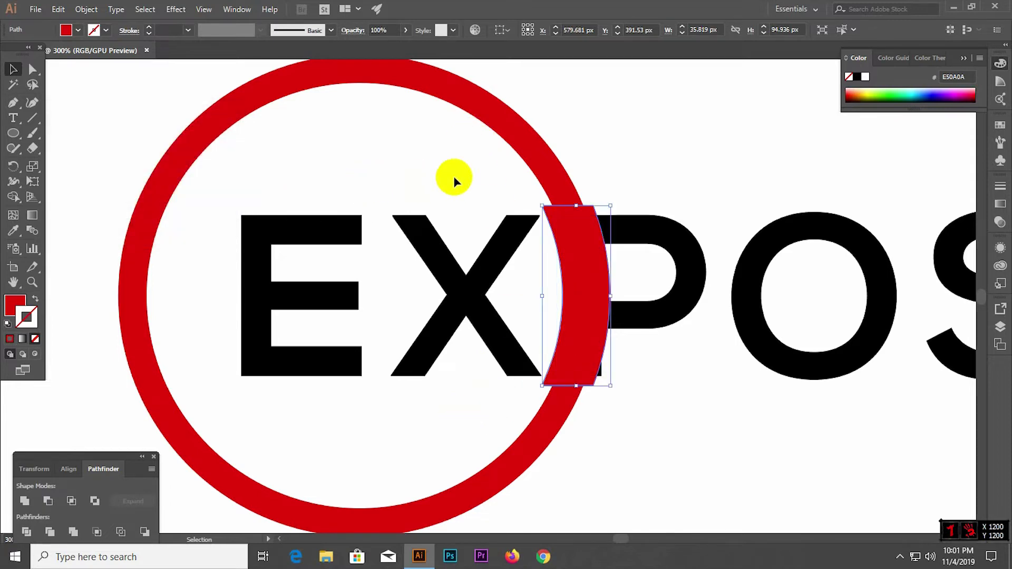
{"action": "left_click_drag", "start_coordinate": [452, 176], "coordinate": [645, 409]}
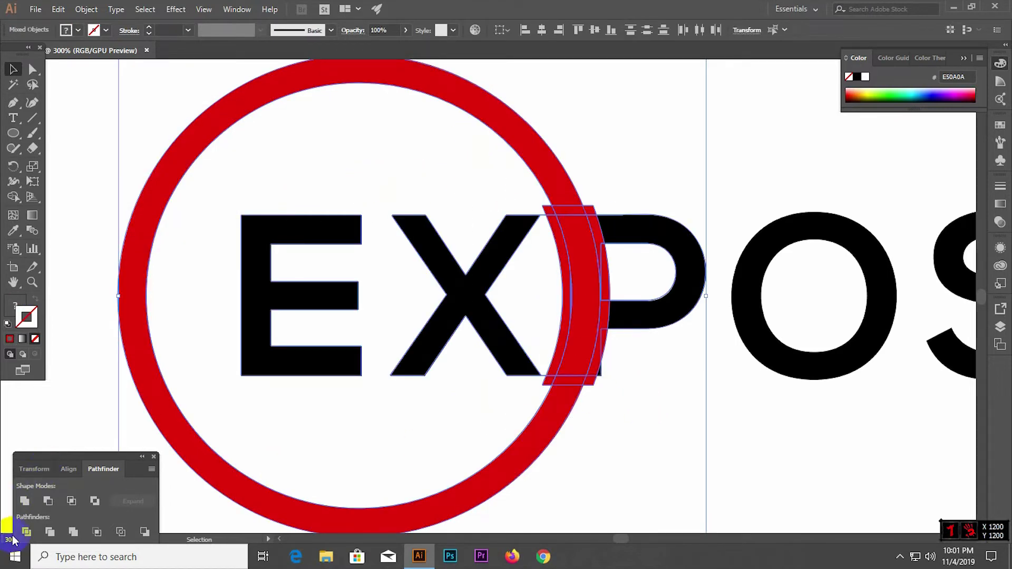
Divide the artwork along the 5 px offset shape and ungroup the pieces
{"action": "left_click", "coordinate": [26, 532]}
{"action": "right_click", "coordinate": [593, 304]}
{"action": "left_click", "coordinate": [627, 402]}
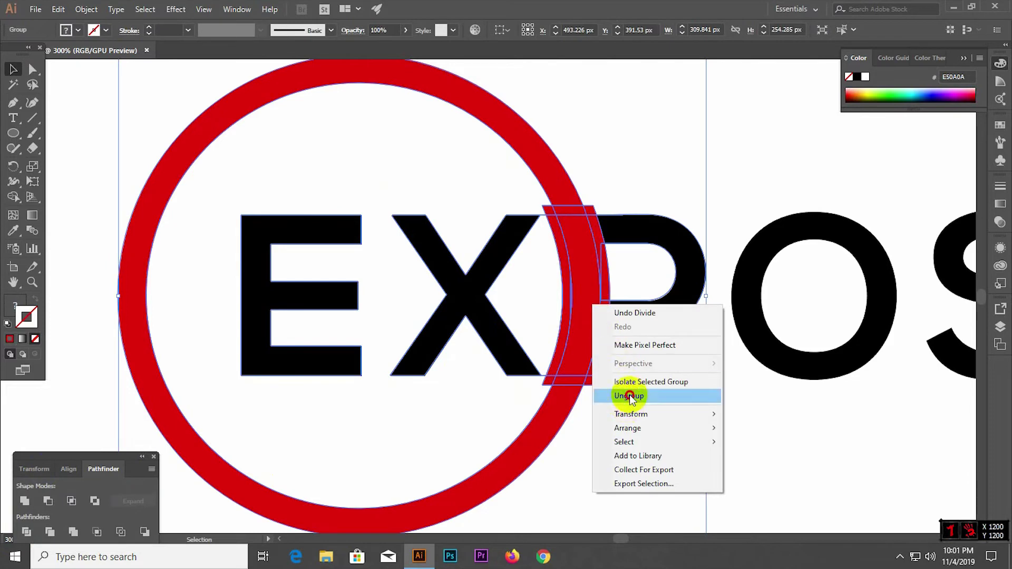
{"action": "left_click", "coordinate": [582, 391]}
Delete the leftover red fragments near the X and beside the P
{"action": "left_click", "coordinate": [575, 389]}
{"action": "key", "text": "Delete"}
{"action": "left_click", "coordinate": [553, 380]}
{"action": "key", "text": "Delete"}
{"action": "left_click_drag", "start_coordinate": [548, 384], "coordinate": [598, 384]}
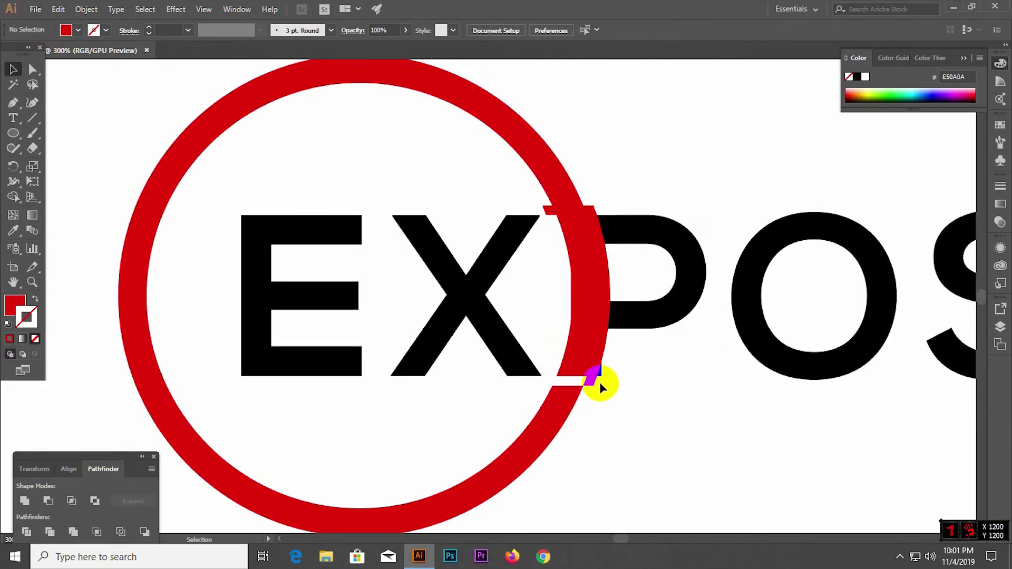
{"action": "key", "text": "Delete"}
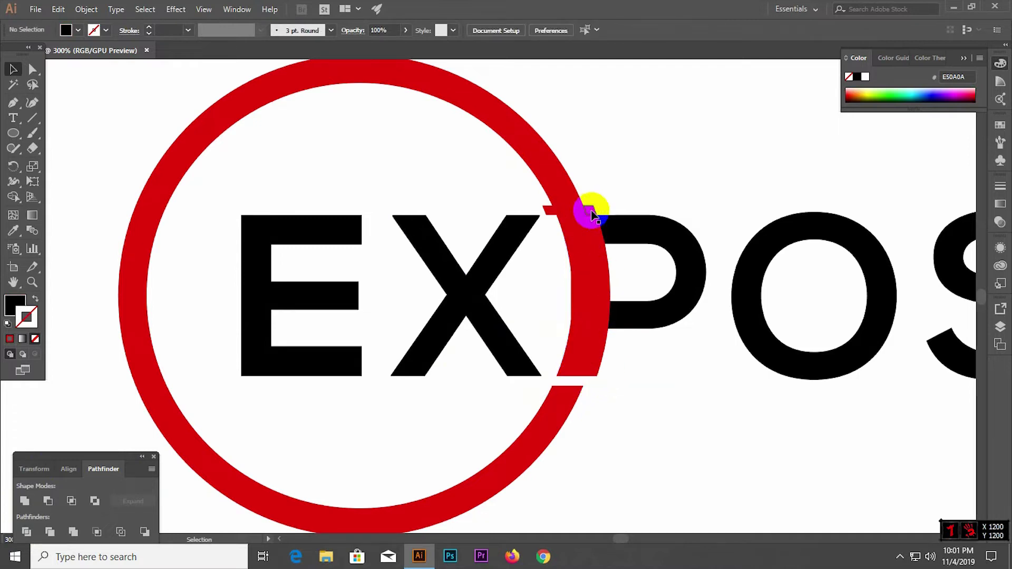
{"action": "left_click", "coordinate": [591, 220]}
{"action": "key", "text": "Delete"}
Delete the remaining thin ring slivers beside the P's stem and along the gap edges
{"action": "left_click", "coordinate": [606, 264]}
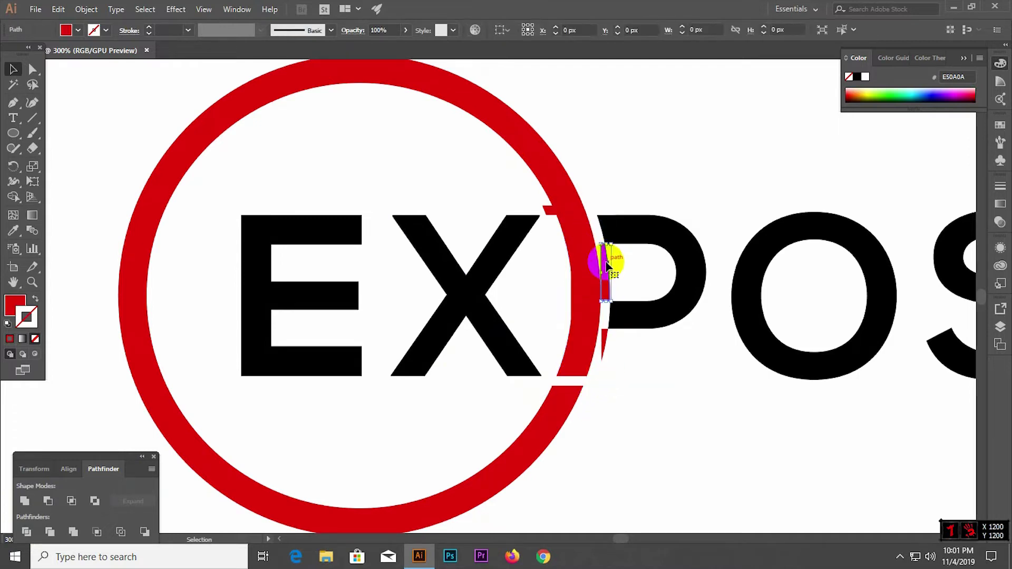
{"action": "key", "text": "Delete"}
{"action": "left_click", "coordinate": [604, 348]}
{"action": "key", "text": "Delete"}
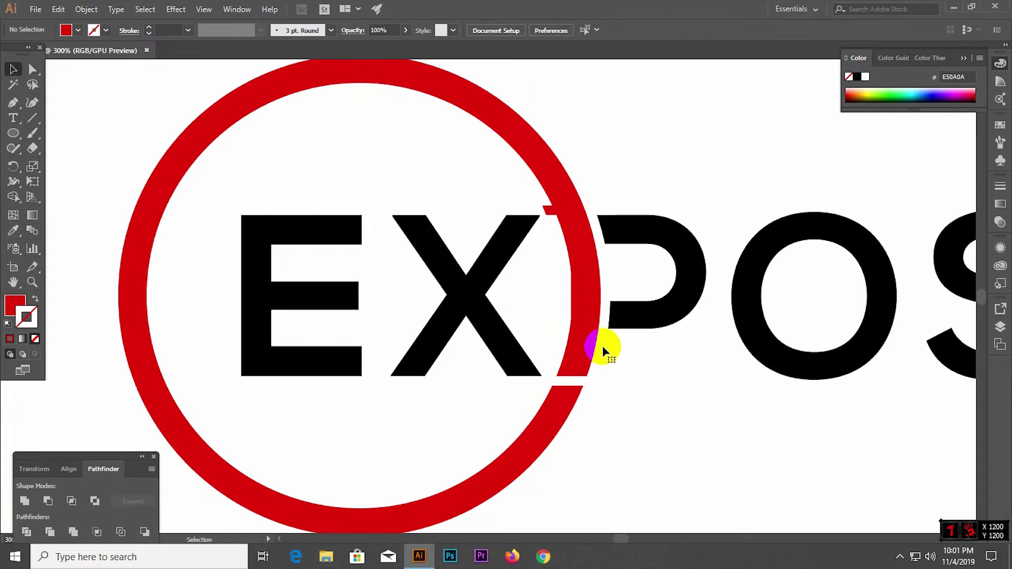
{"action": "left_click", "coordinate": [577, 216]}
{"action": "key", "text": "Delete"}
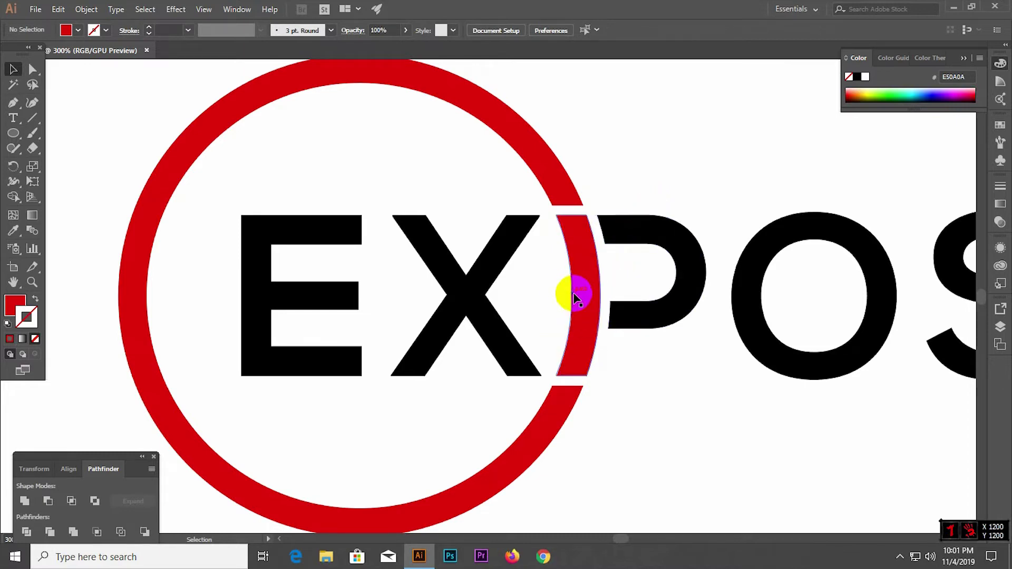
{"action": "scroll", "coordinate": [578, 298], "scroll_direction": "up", "scroll_amount": 2}
{"action": "scroll", "coordinate": [567, 295], "scroll_direction": "up", "scroll_amount": 2}
{"action": "left_click", "coordinate": [591, 307]}
{"action": "key", "text": "Delete"}
{"action": "scroll", "coordinate": [591, 308], "scroll_direction": "down", "scroll_amount": 4}
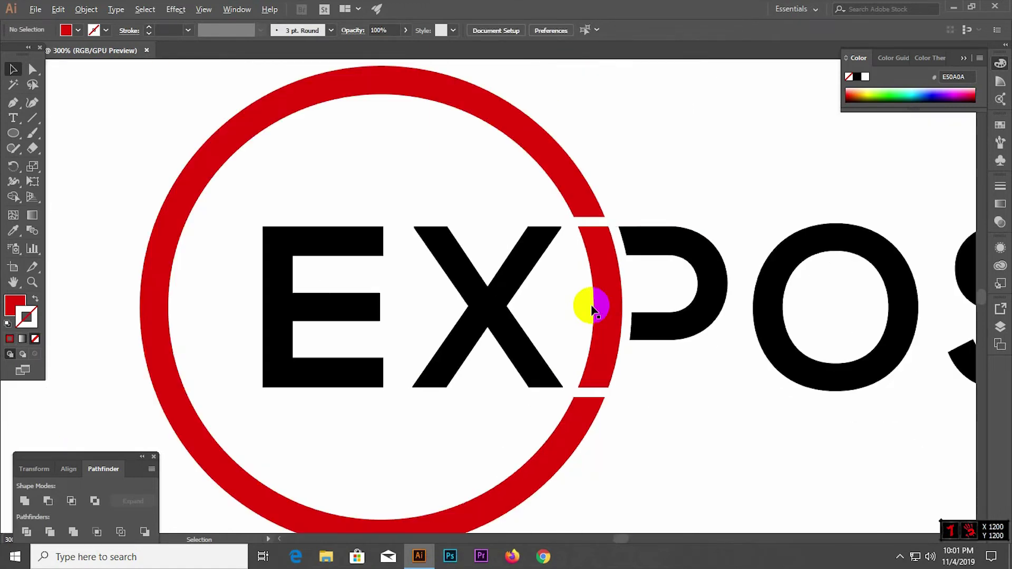
{"action": "scroll", "coordinate": [616, 367], "scroll_direction": "down", "scroll_amount": 1}
{"action": "scroll", "coordinate": [533, 424], "scroll_direction": "down", "scroll_amount": 1}
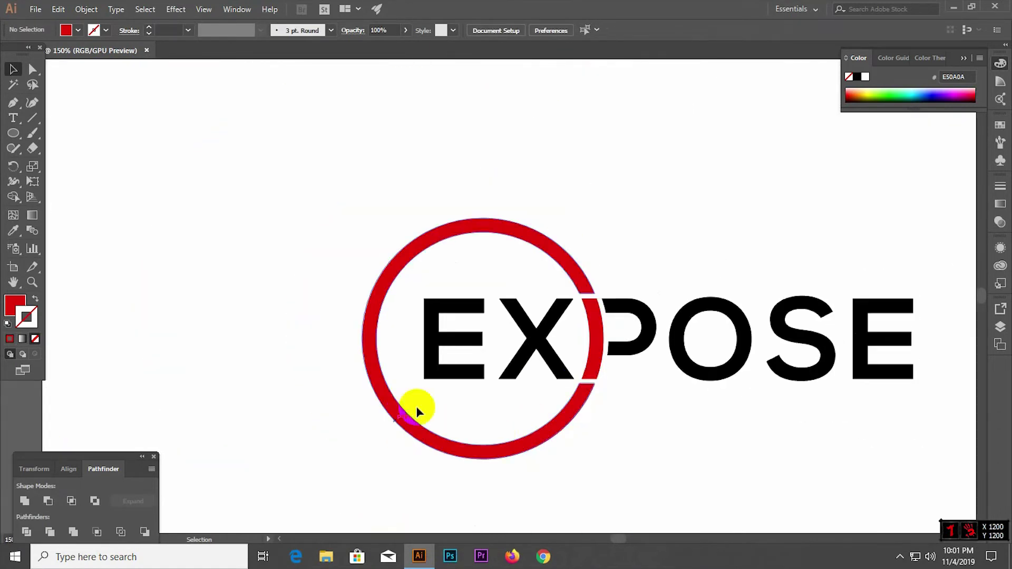
Draw a wedge shape with the Pen tool connecting the ring arc to the P
{"action": "scroll", "coordinate": [605, 354], "scroll_direction": "up", "scroll_amount": 1}
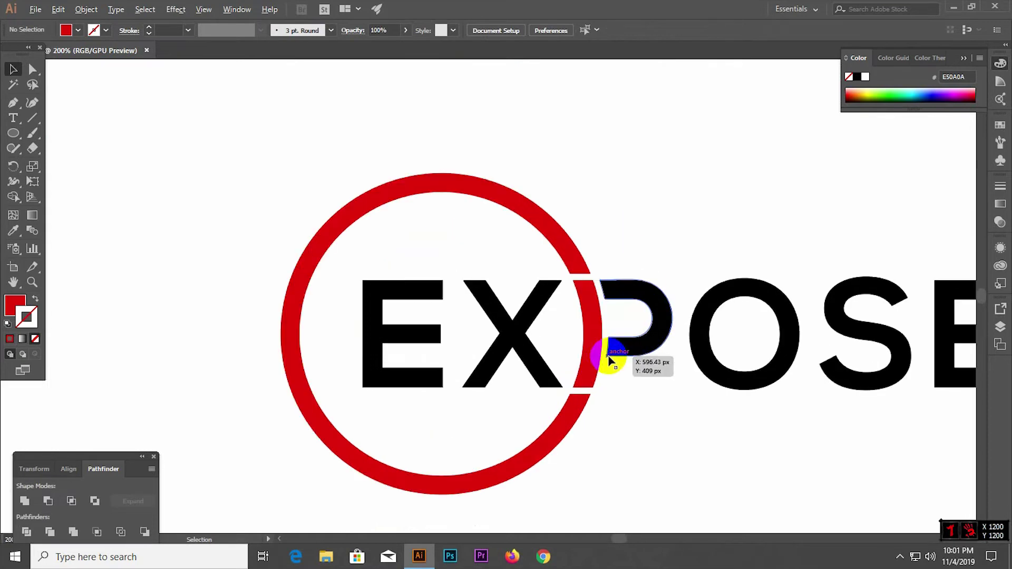
{"action": "scroll", "coordinate": [602, 337], "scroll_direction": "up", "scroll_amount": 3}
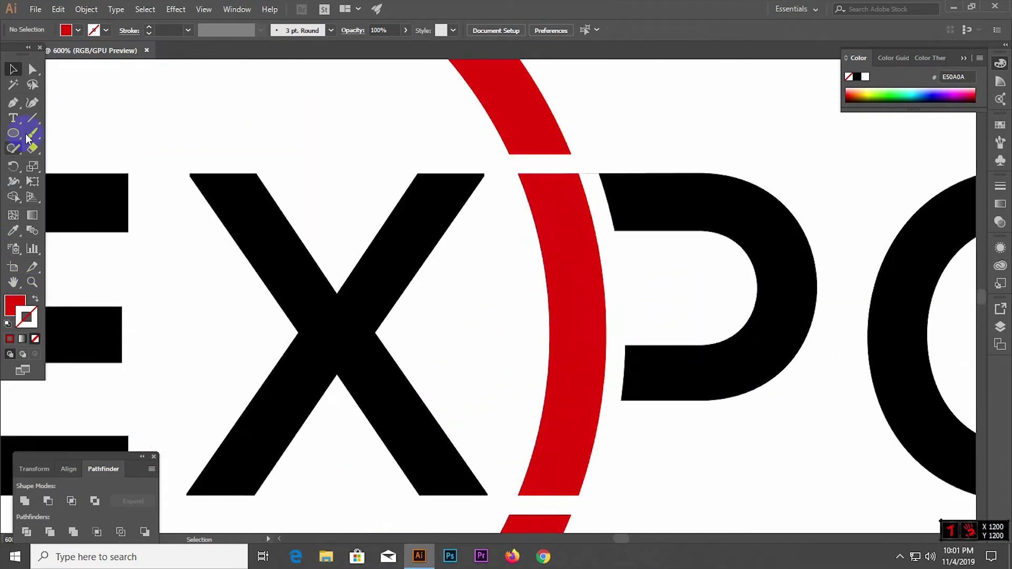
{"action": "left_click", "coordinate": [19, 104]}
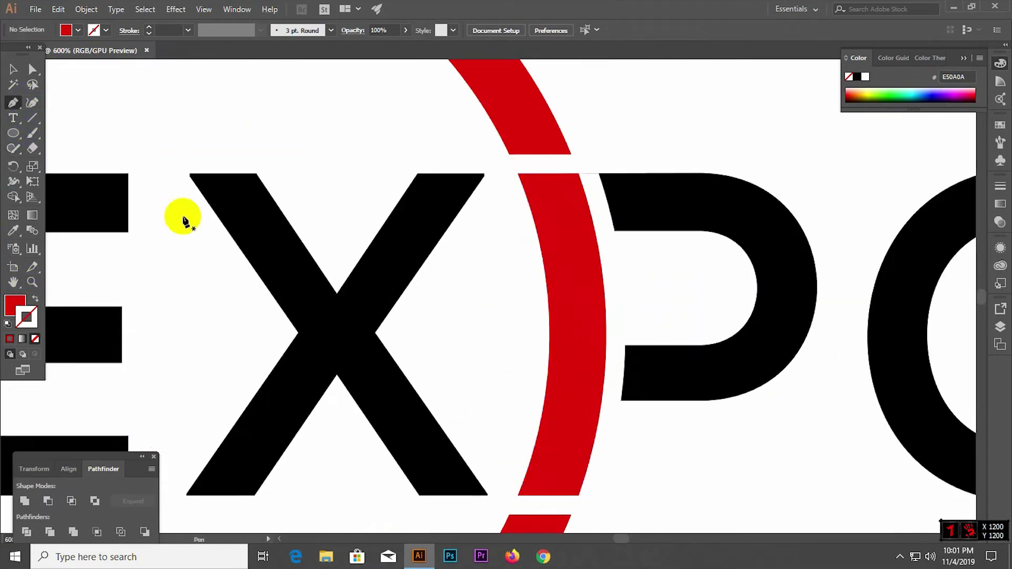
{"action": "left_click", "coordinate": [625, 345]}
{"action": "left_click", "coordinate": [584, 345]}
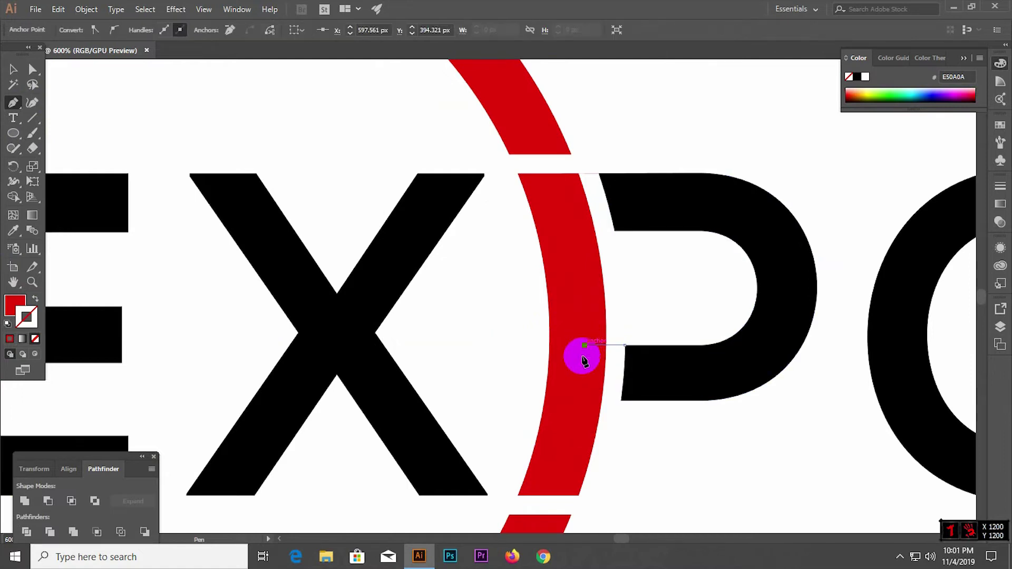
{"action": "left_click", "coordinate": [584, 400]}
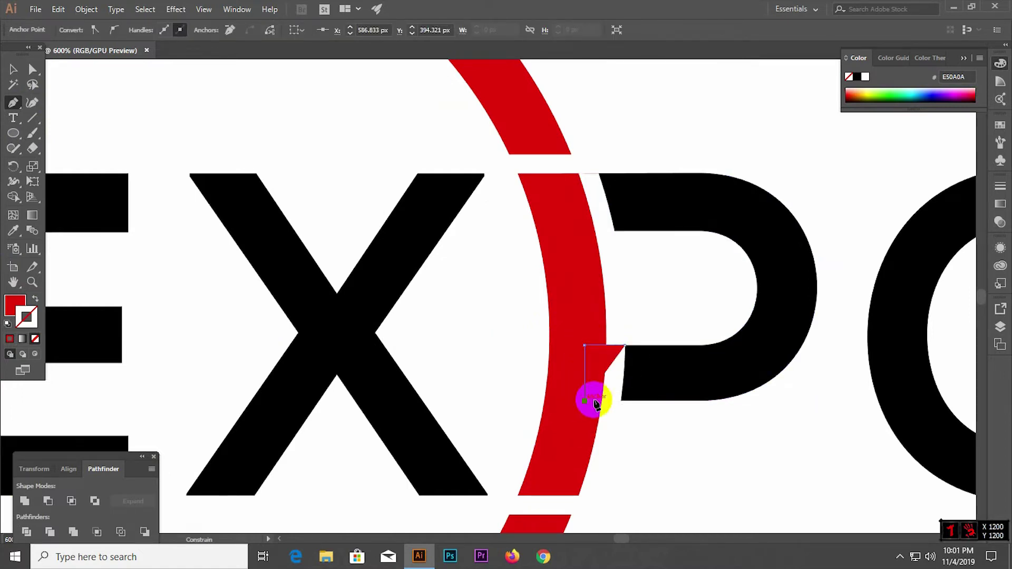
{"action": "left_click", "coordinate": [623, 400]}
{"action": "left_click", "coordinate": [676, 383]}
{"action": "left_click", "coordinate": [624, 346]}
Delete the white path between the X and arc and the P's white counter
{"action": "left_click", "coordinate": [13, 69]}
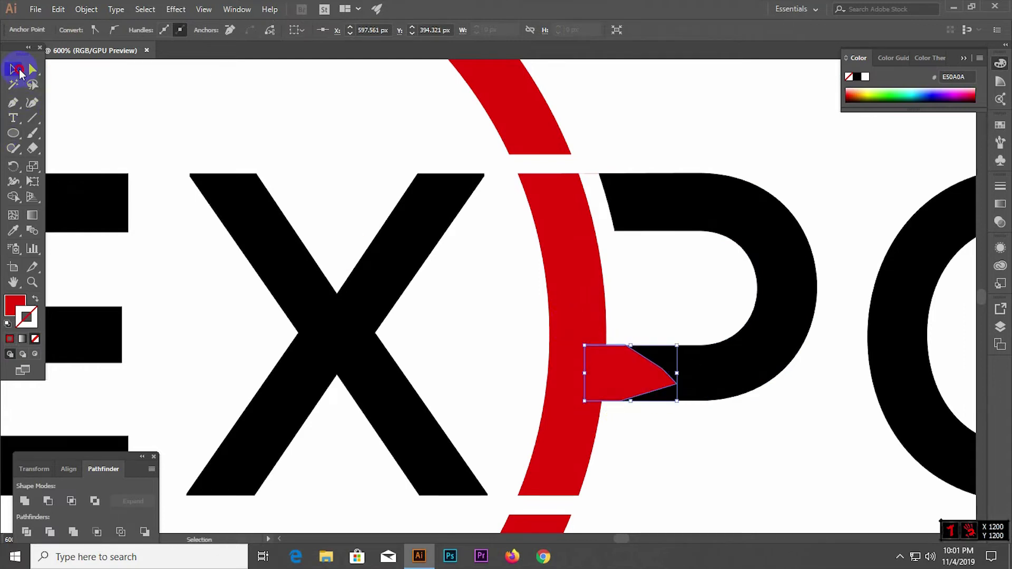
{"action": "left_click_drag", "start_coordinate": [510, 341], "coordinate": [658, 417]}
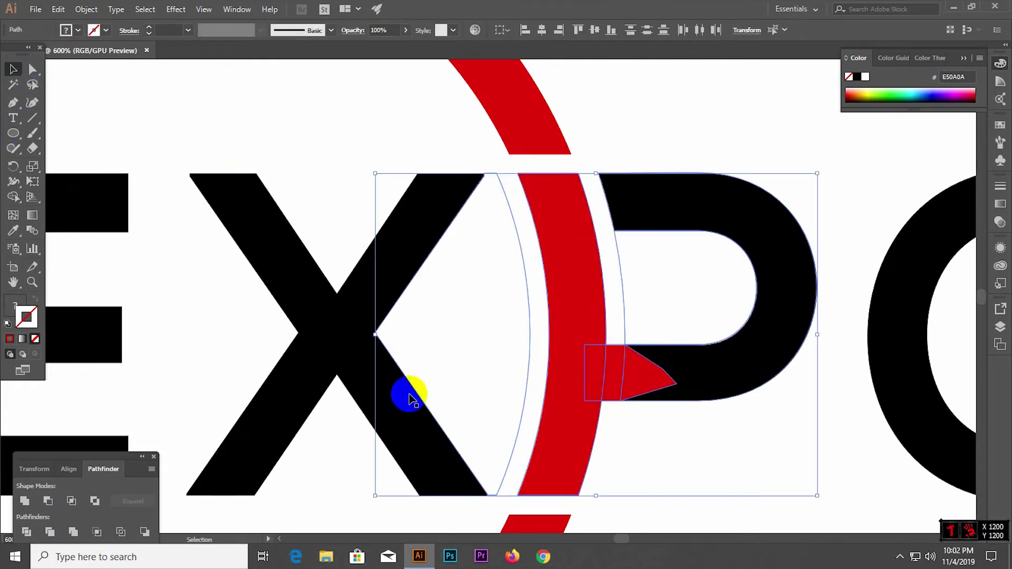
{"action": "left_click", "coordinate": [428, 314]}
{"action": "left_click", "coordinate": [530, 319]}
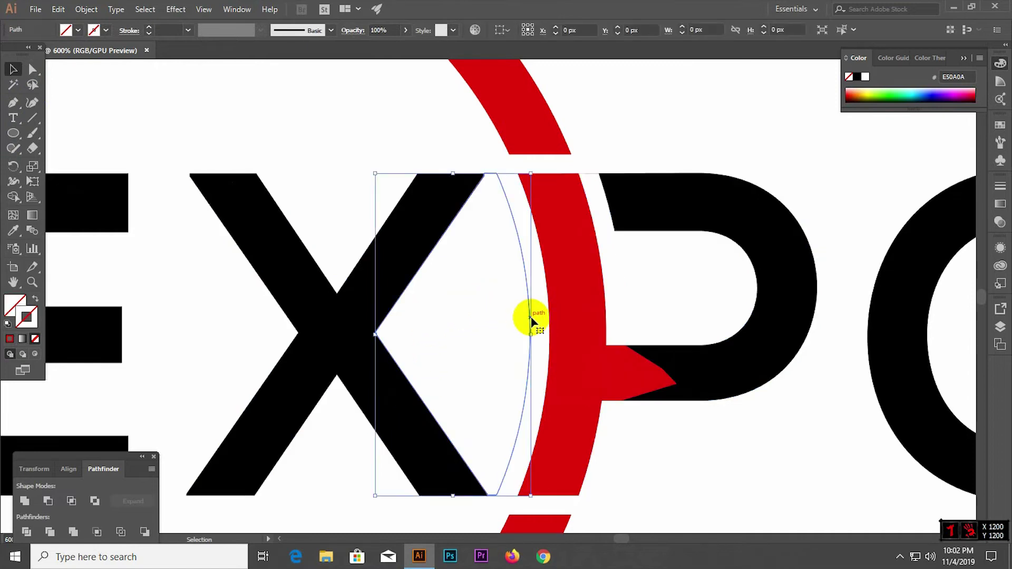
{"action": "key", "text": "Delete"}
{"action": "left_click", "coordinate": [622, 280]}
{"action": "key", "text": "Delete"}
Unite the red arc, wedge and P into a single shape
{"action": "left_click_drag", "start_coordinate": [608, 402], "coordinate": [549, 418]}
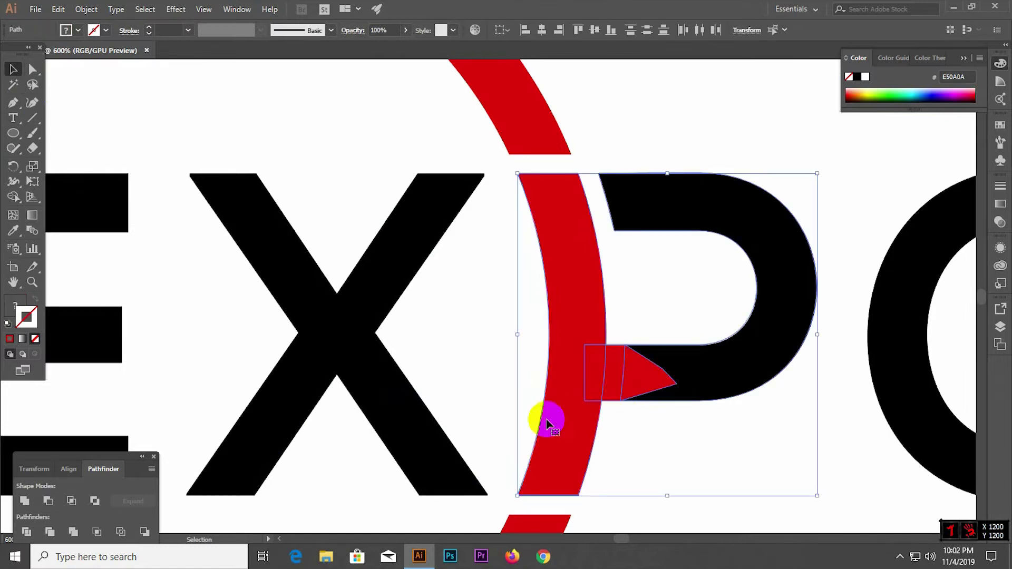
{"action": "left_click", "coordinate": [24, 501]}
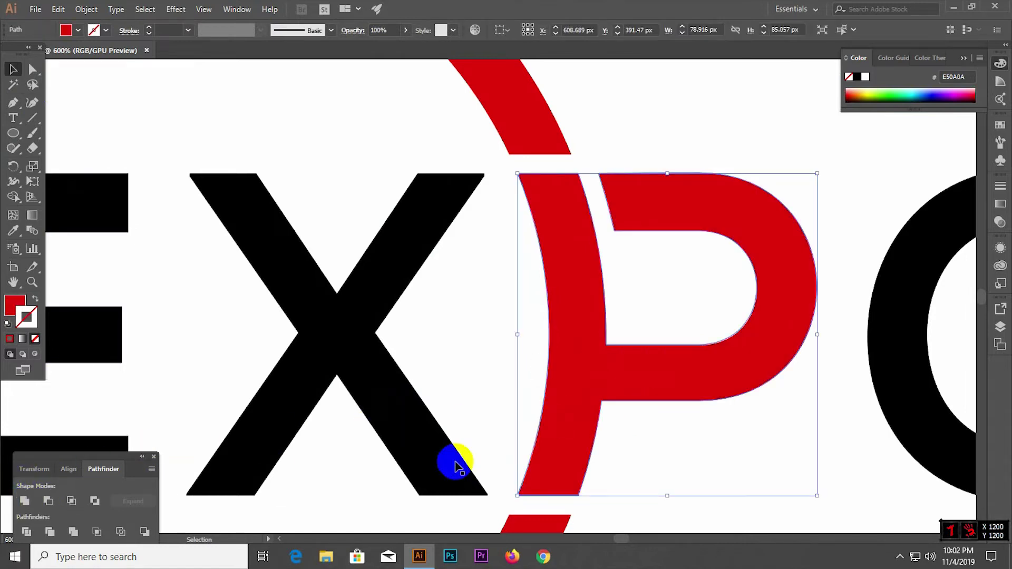
{"action": "left_click", "coordinate": [678, 455]}
{"action": "scroll", "coordinate": [684, 425], "scroll_direction": "down", "scroll_amount": 2}
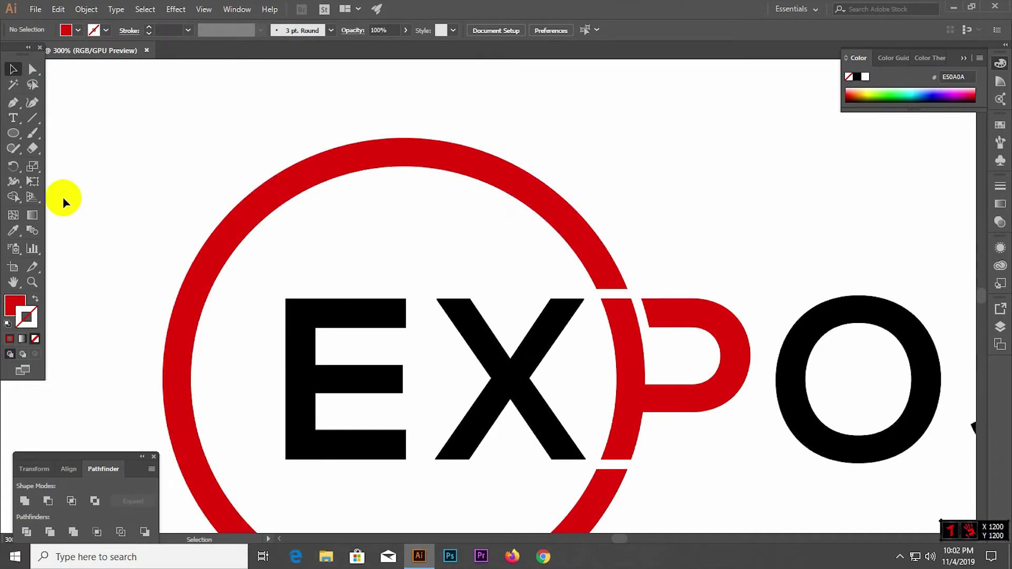
Add a 16 px offset path around the red P, then select all the artwork
{"action": "left_click", "coordinate": [618, 329]}
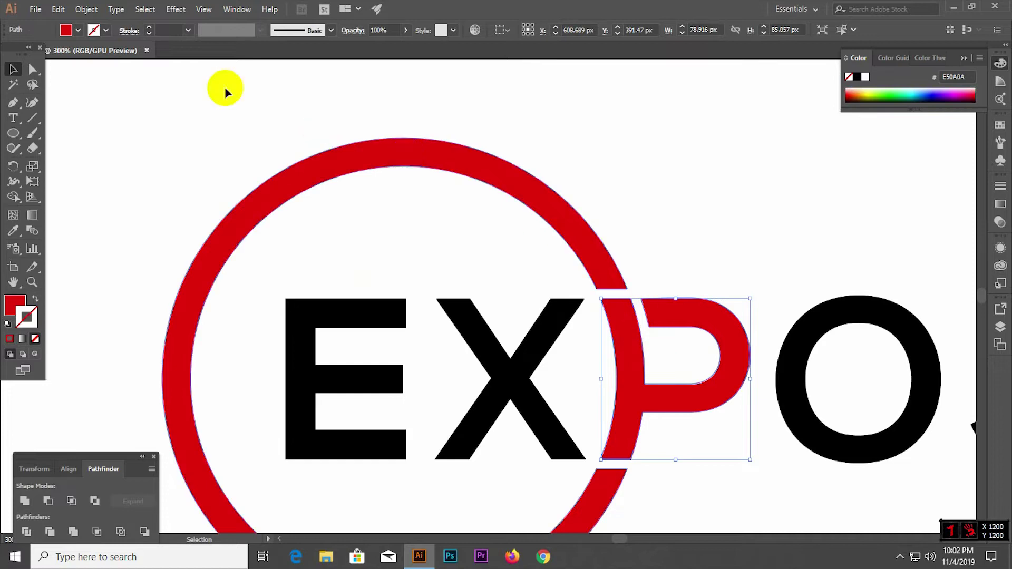
{"action": "left_click", "coordinate": [86, 9]}
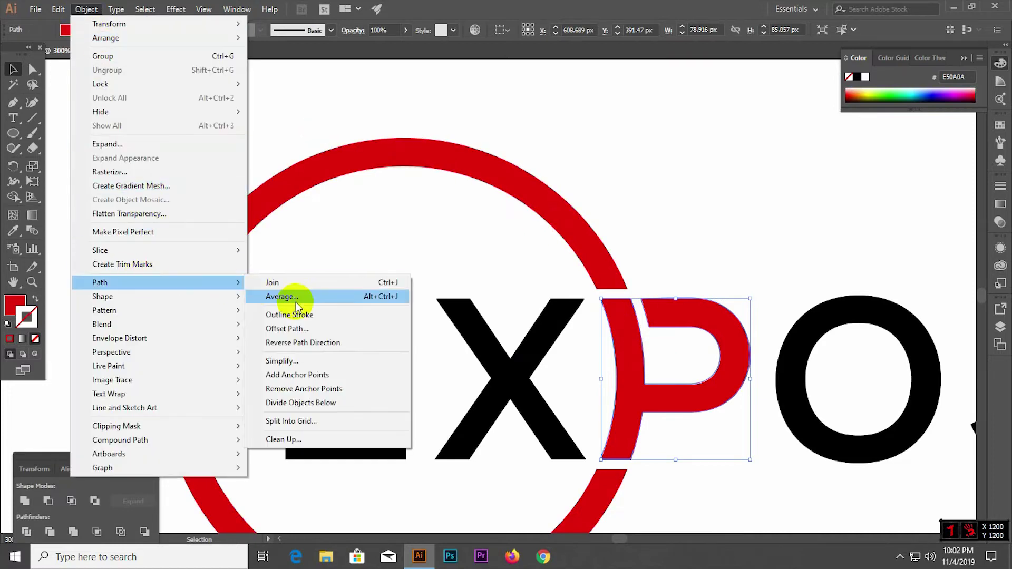
{"action": "left_click", "coordinate": [334, 328]}
{"action": "left_click", "coordinate": [91, 212]}
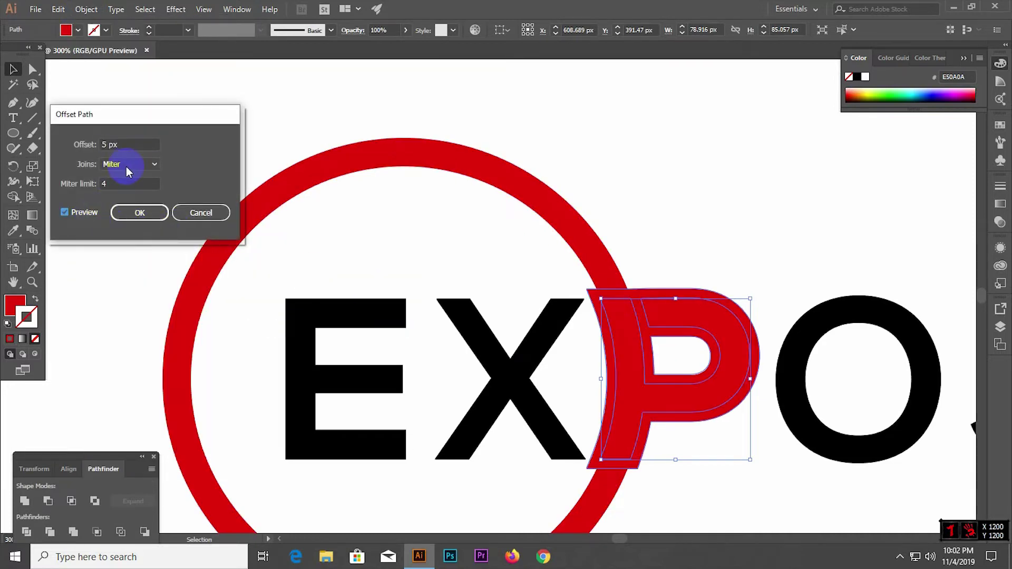
{"action": "left_click", "coordinate": [128, 142]}
{"action": "key", "text": "Up"}
{"action": "key", "text": "Up"}
{"action": "key", "text": "Up"}
{"action": "key", "text": "Up"}
{"action": "key", "text": "Up"}
{"action": "key", "text": "Up"}
{"action": "key", "text": "Up"}
{"action": "key", "text": "Up"}
{"action": "key", "text": "Up"}
{"action": "key", "text": "Up"}
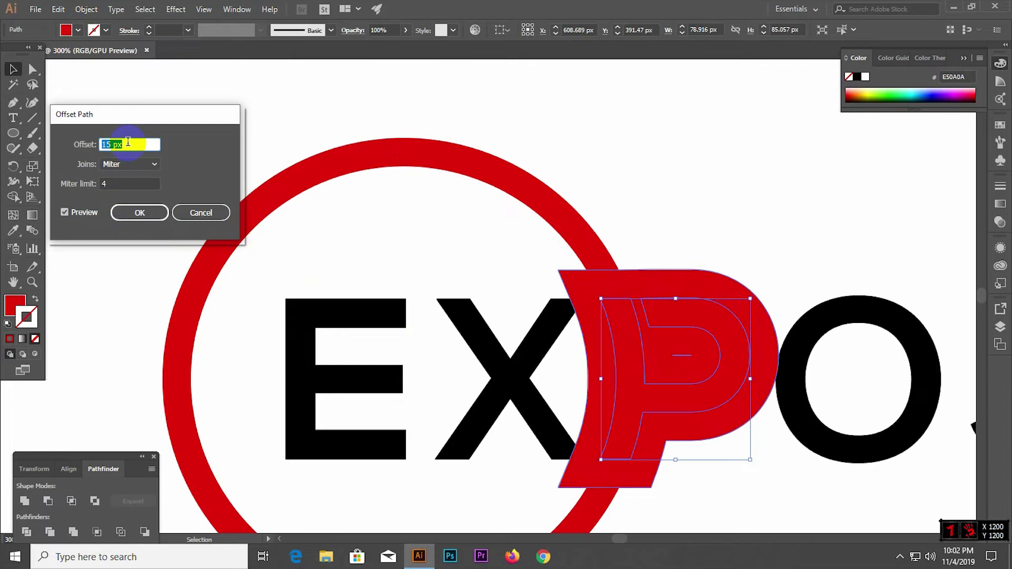
{"action": "key", "text": "Up"}
{"action": "key", "text": "Up"}
{"action": "key", "text": "Up"}
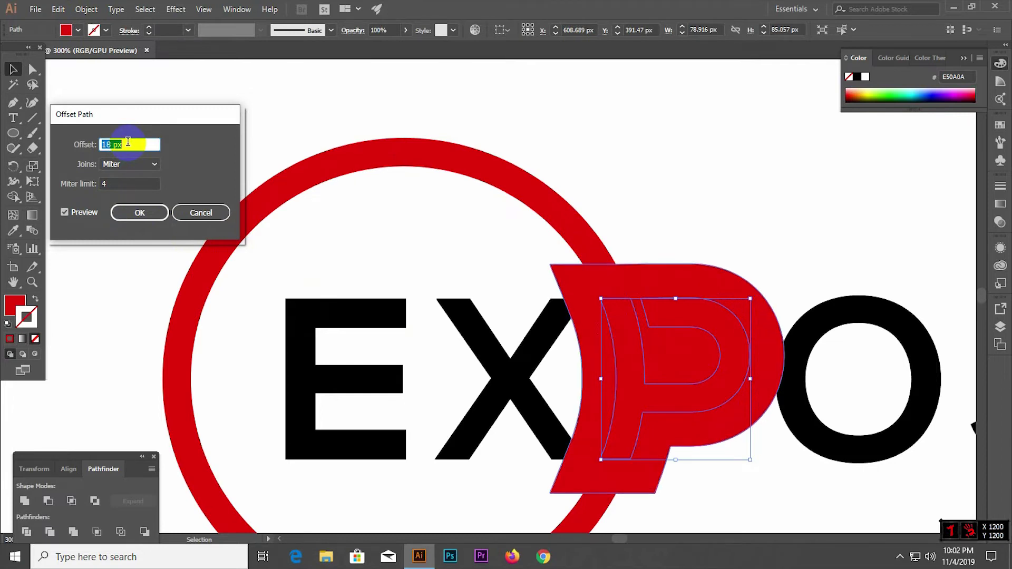
{"action": "key", "text": "Up"}
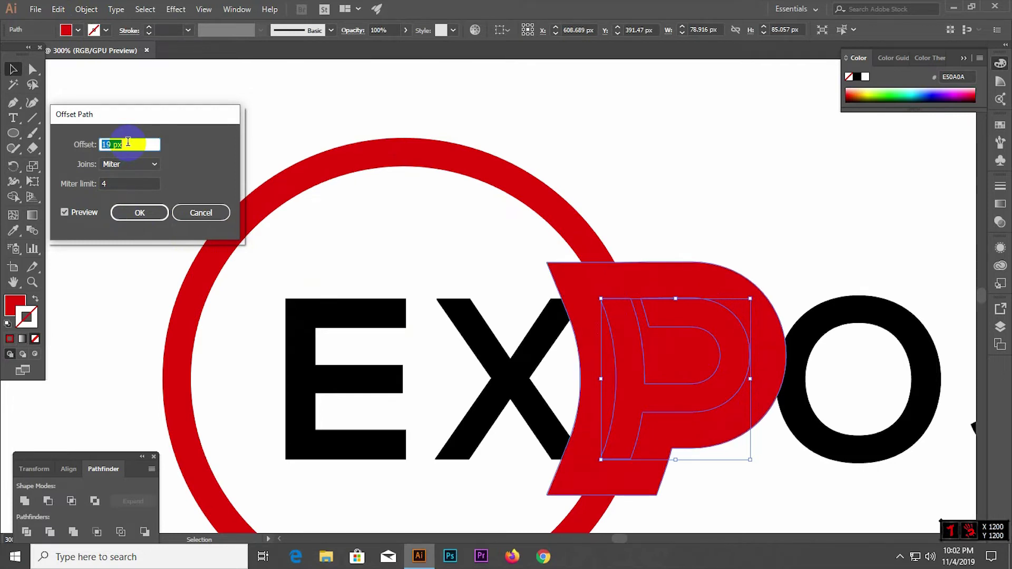
{"action": "key", "text": "Down"}
{"action": "key", "text": "Down"}
{"action": "key", "text": "Down"}
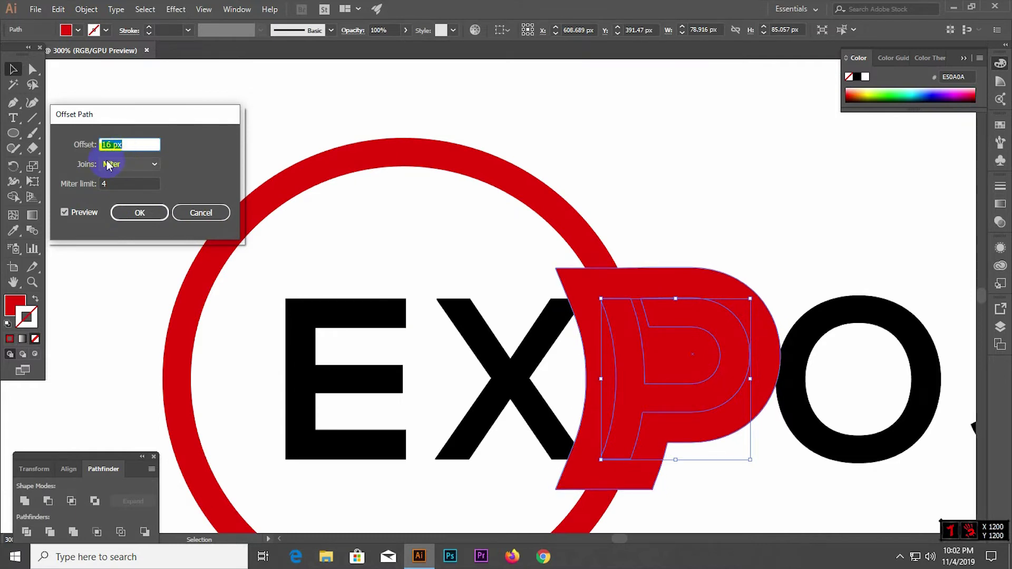
{"action": "left_click", "coordinate": [135, 212]}
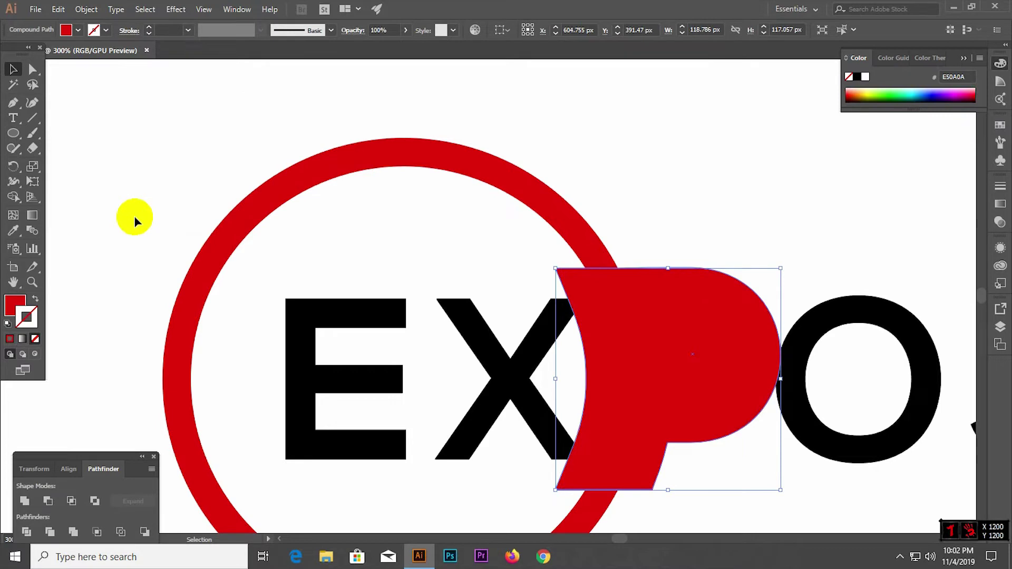
{"action": "left_click_drag", "start_coordinate": [491, 233], "coordinate": [734, 453]}
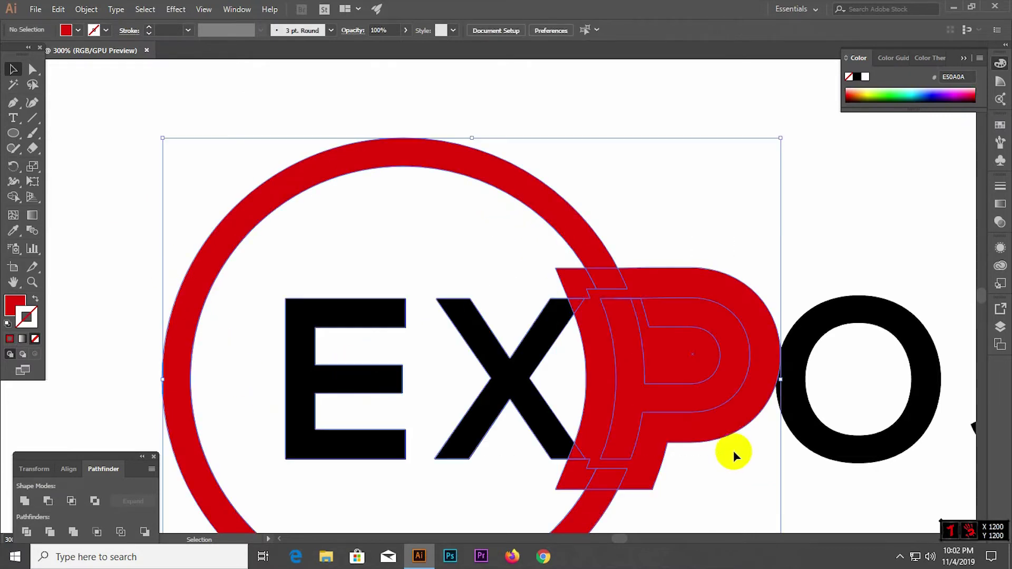
Ungroup the pieces and delete the outer offset P piece and inner leftover P piece
{"action": "scroll", "coordinate": [646, 281], "scroll_direction": "down", "scroll_amount": 1}
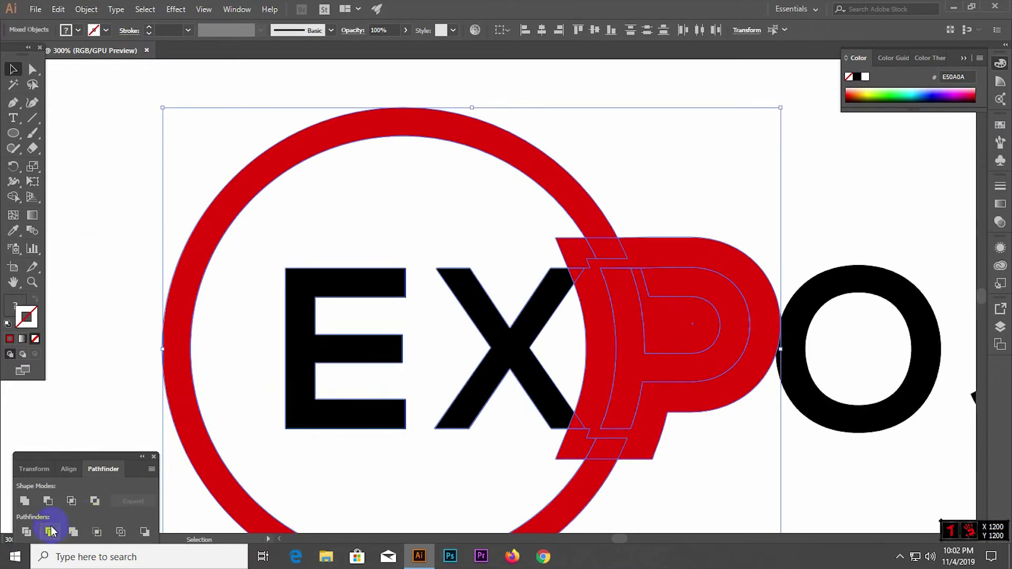
{"action": "right_click", "coordinate": [605, 314]}
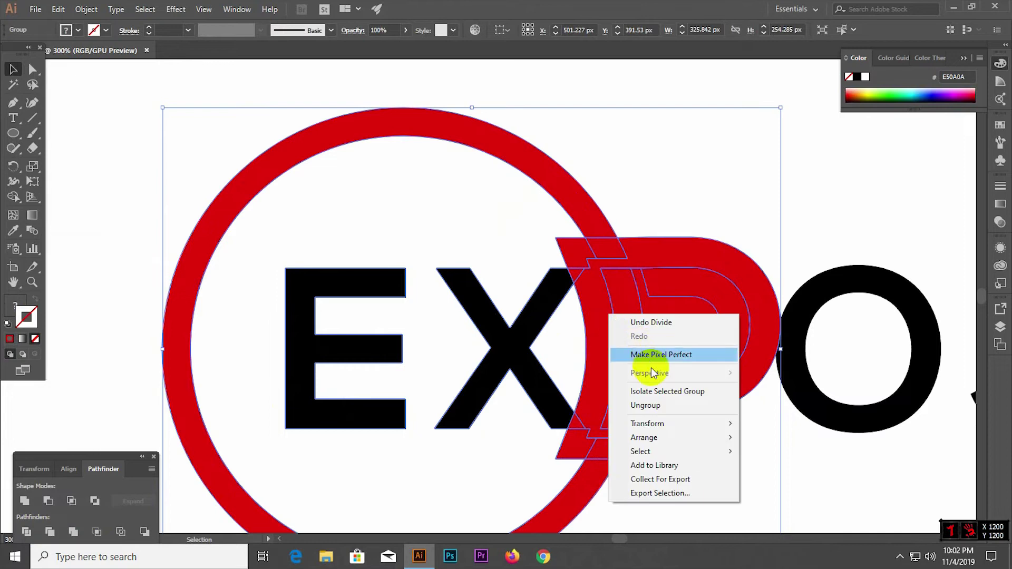
{"action": "left_click", "coordinate": [646, 405]}
{"action": "left_click", "coordinate": [548, 369]}
{"action": "left_click", "coordinate": [661, 250]}
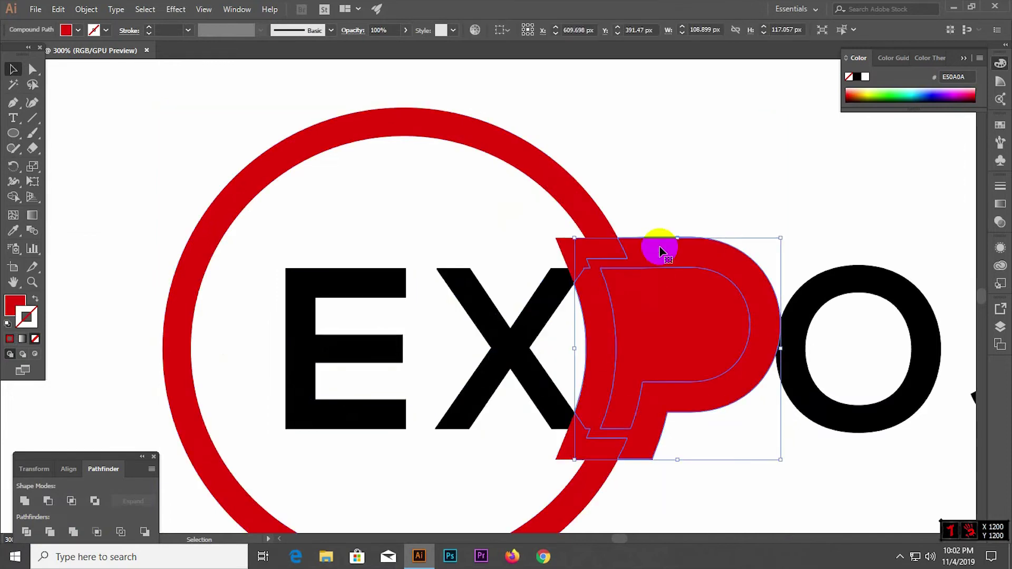
{"action": "key", "text": "Delete"}
{"action": "left_click", "coordinate": [662, 324]}
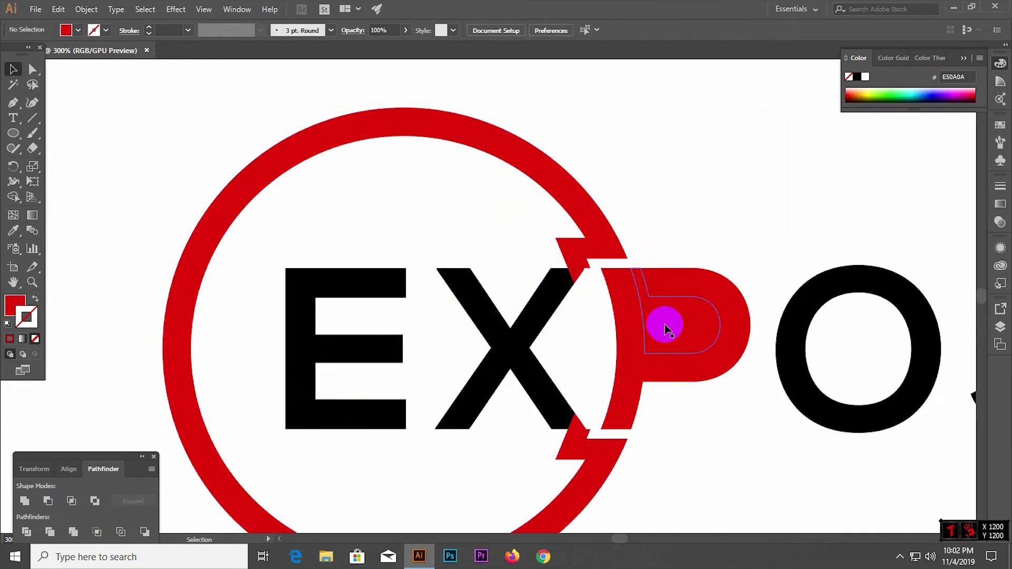
{"action": "key", "text": "Delete"}
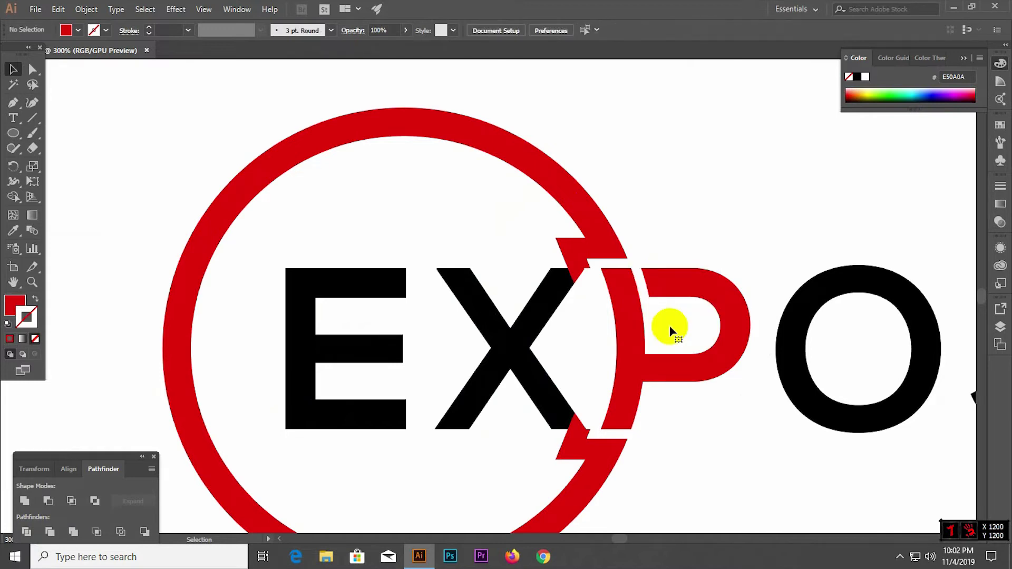
Clear the small leftover notch fragments beside the X, leaving clean gap edges
{"action": "left_click", "coordinate": [578, 450]}
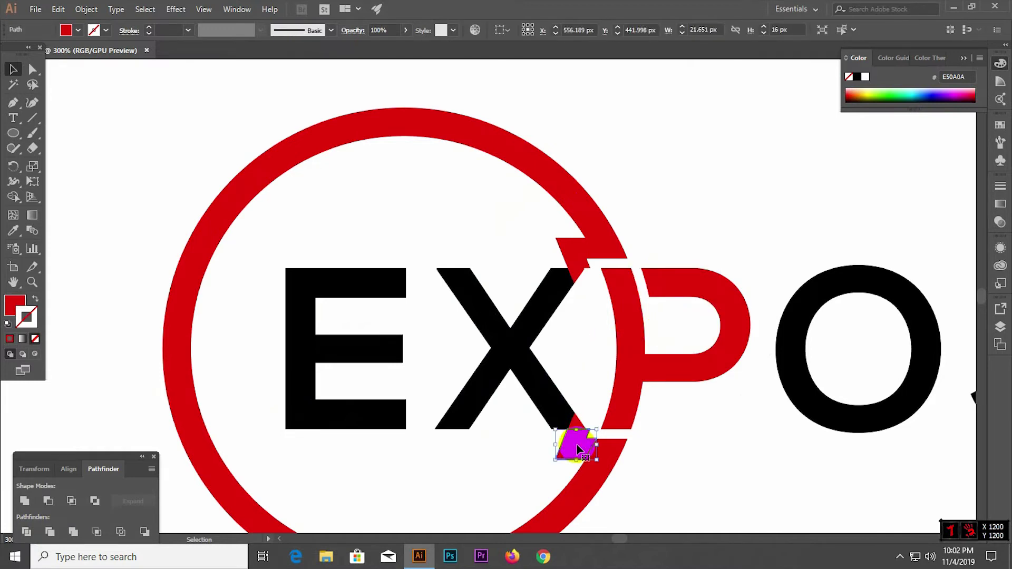
{"action": "left_click_drag", "start_coordinate": [578, 449], "coordinate": [570, 247]}
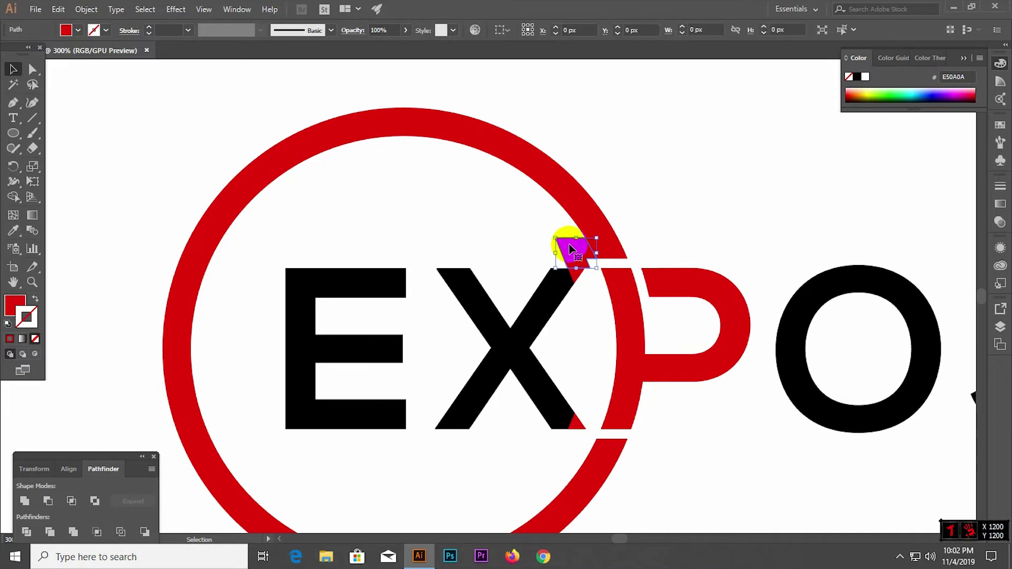
{"action": "mouse_move", "coordinate": [569, 247]}
{"action": "left_mouse_down"}
{"action": "mouse_move", "coordinate": [620, 259]}
{"action": "mouse_move", "coordinate": [606, 452]}
{"action": "left_mouse_up"}
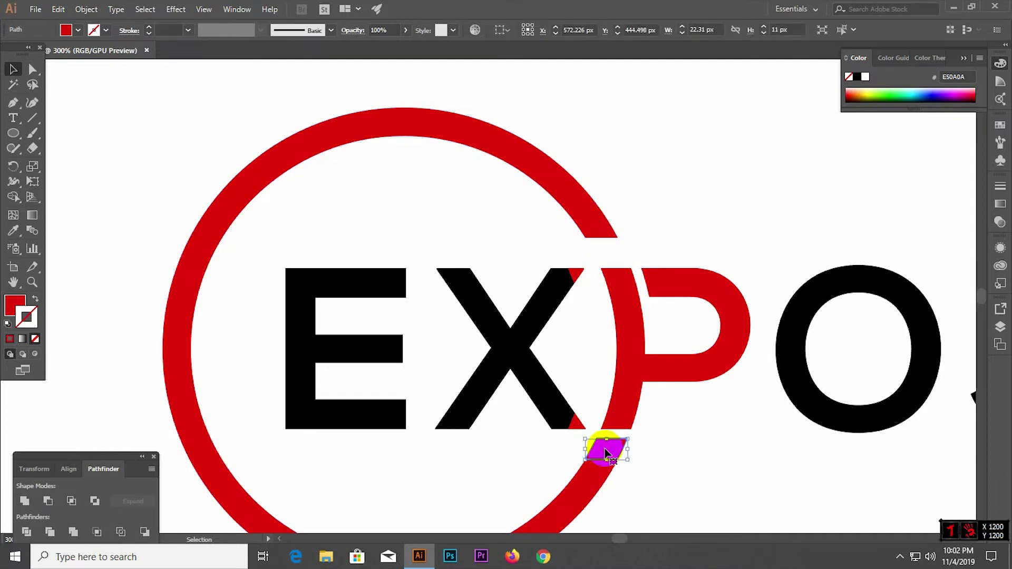
{"action": "key", "text": "ctrl+shift+a"}
{"action": "left_click_drag", "start_coordinate": [490, 258], "coordinate": [584, 429]}
{"action": "left_click", "coordinate": [524, 226]}
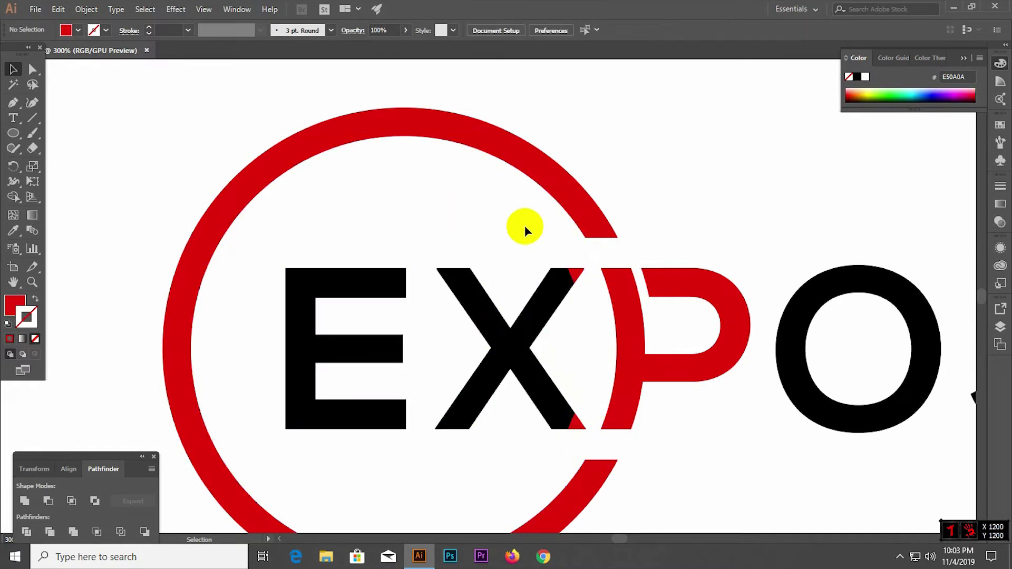
{"action": "left_click", "coordinate": [573, 243]}
{"action": "left_click", "coordinate": [571, 238]}
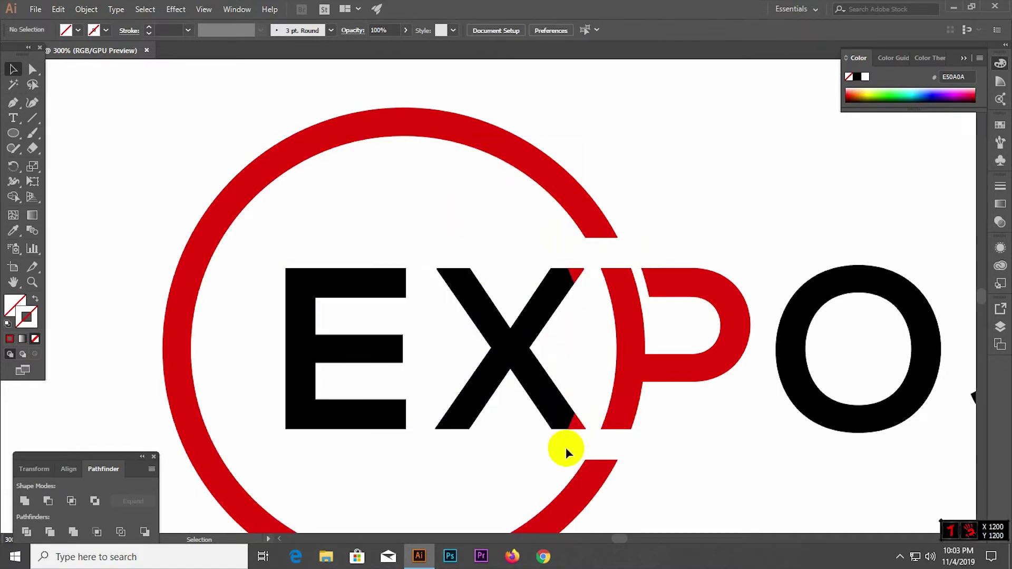
Merge the marquee-selected X pieces into one shape with Pathfinder Unite
{"action": "left_click_drag", "start_coordinate": [439, 237], "coordinate": [581, 429]}
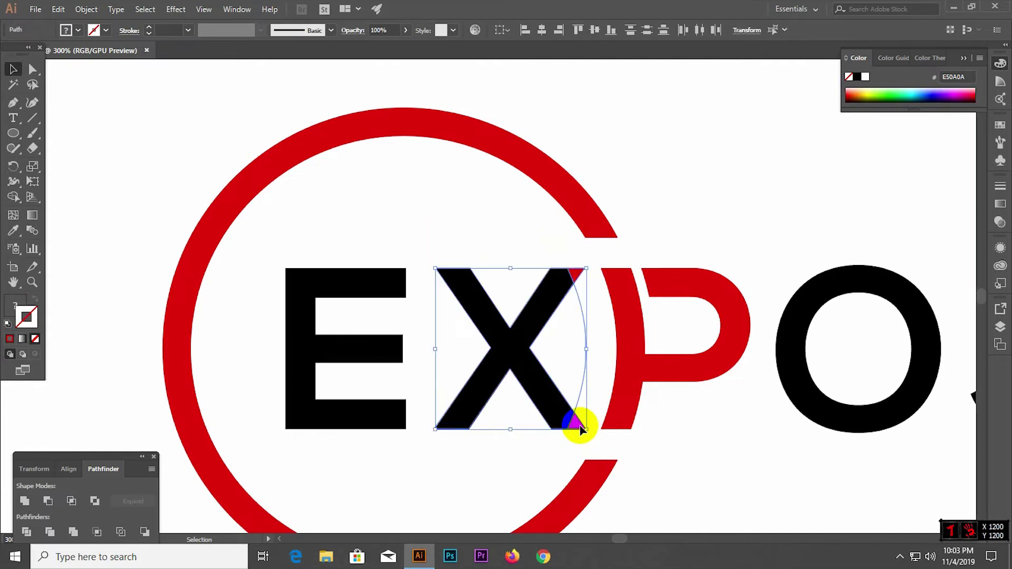
{"action": "left_click", "coordinate": [574, 364]}
{"action": "left_click", "coordinate": [542, 255]}
{"action": "left_click_drag", "start_coordinate": [459, 236], "coordinate": [576, 427]}
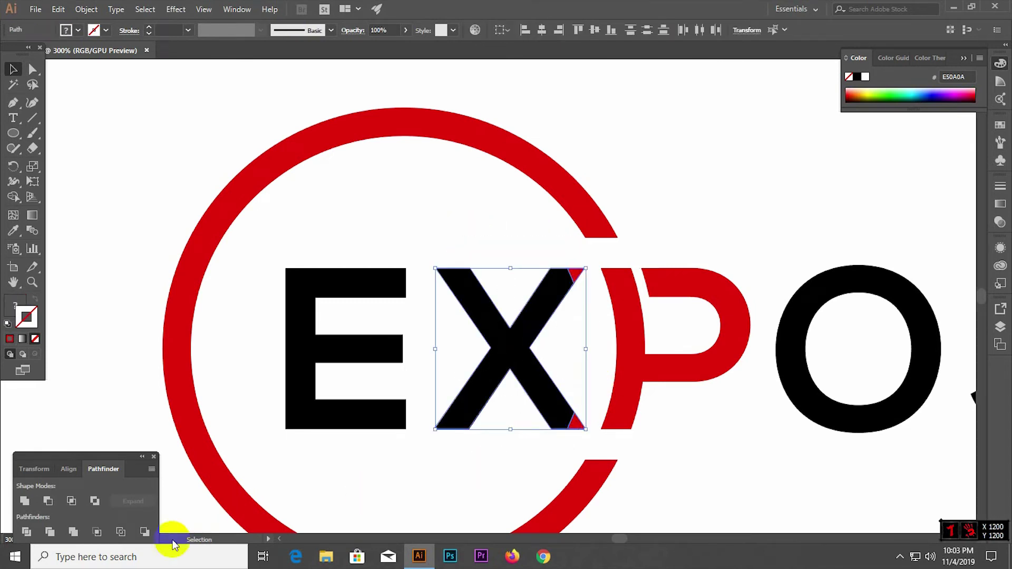
{"action": "left_click", "coordinate": [29, 505]}
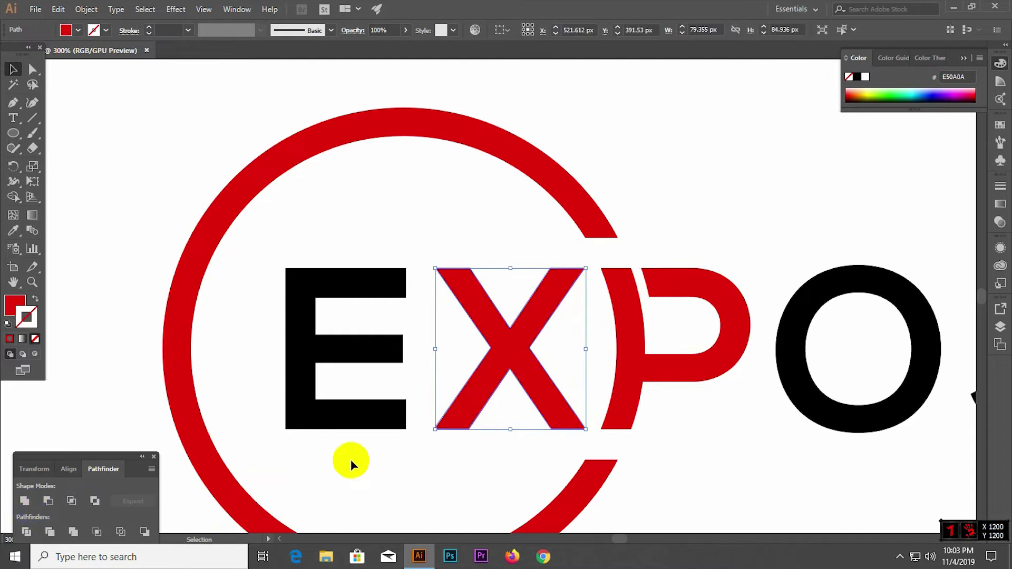
{"action": "left_click", "coordinate": [422, 482]}
Zoom in and out to check the merged X against the P and ring
{"action": "scroll", "coordinate": [428, 479], "scroll_direction": "down", "scroll_amount": 2}
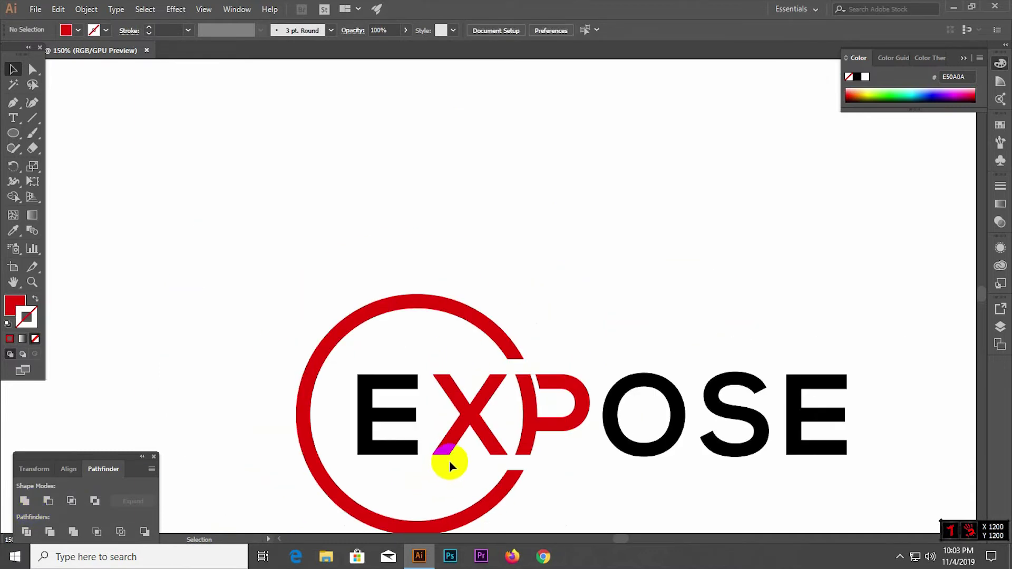
{"action": "scroll", "coordinate": [450, 461], "scroll_direction": "down", "scroll_amount": 1}
{"action": "scroll", "coordinate": [451, 469], "scroll_direction": "down", "scroll_amount": 2}
{"action": "scroll", "coordinate": [452, 475], "scroll_direction": "up", "scroll_amount": 3}
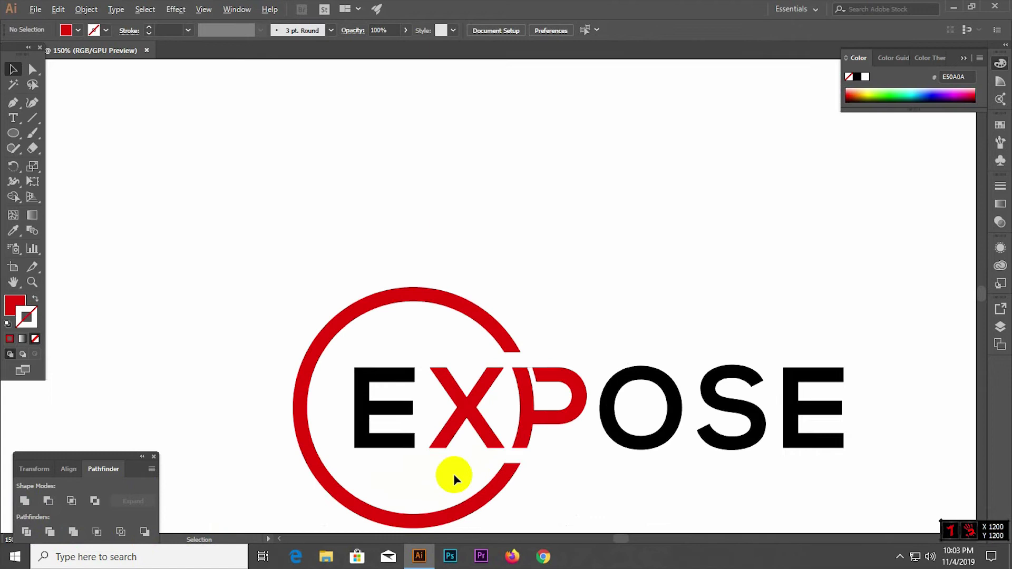
{"action": "scroll", "coordinate": [453, 479], "scroll_direction": "up", "scroll_amount": 1}
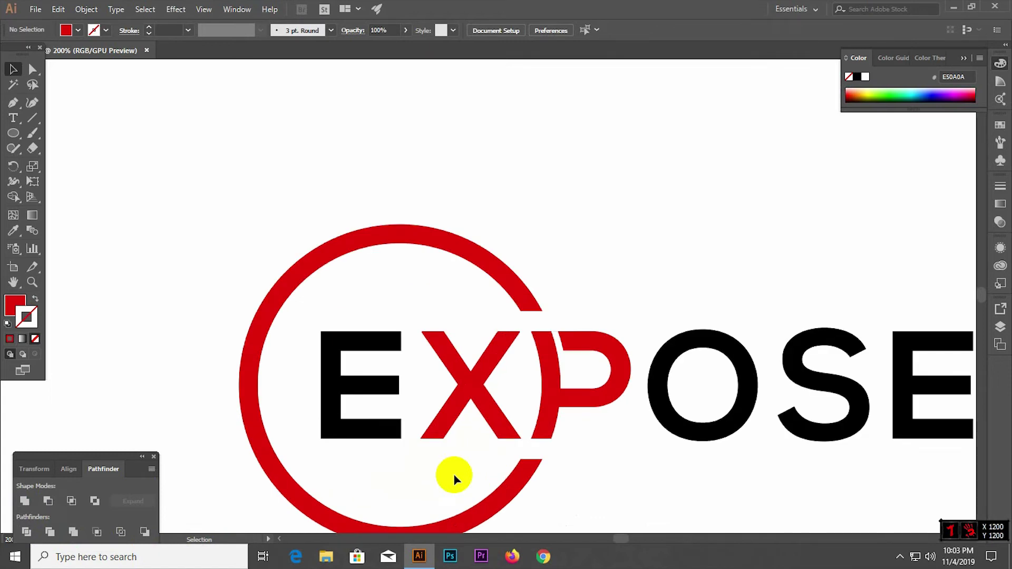
{"action": "left_click", "coordinate": [479, 393]}
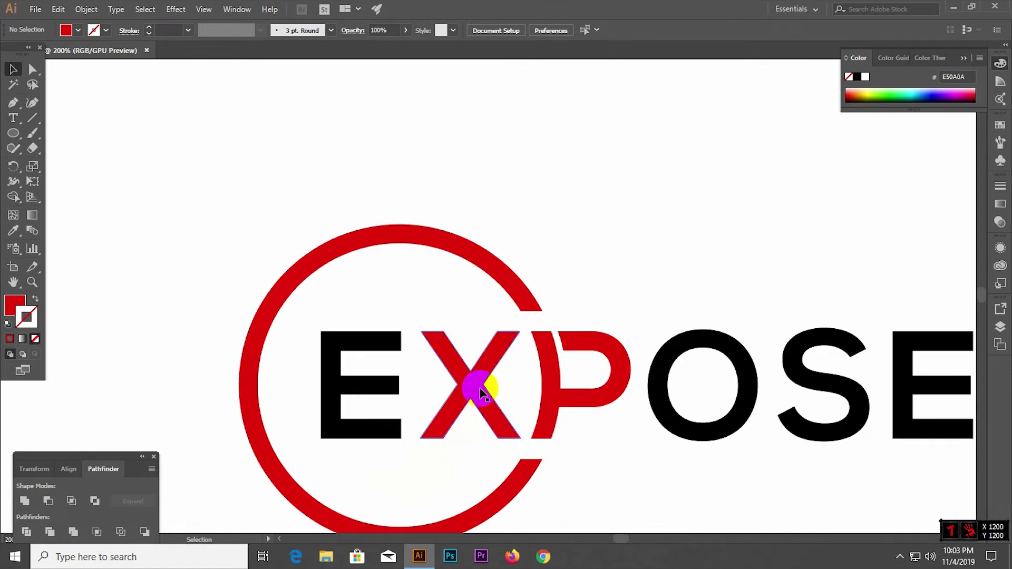
{"action": "scroll", "coordinate": [519, 369], "scroll_direction": "down", "scroll_amount": 1}
{"action": "scroll", "coordinate": [520, 395], "scroll_direction": "down", "scroll_amount": 1}
{"action": "scroll", "coordinate": [492, 402], "scroll_direction": "up", "scroll_amount": 1}
{"action": "scroll", "coordinate": [527, 369], "scroll_direction": "up", "scroll_amount": 1}
{"action": "left_click", "coordinate": [583, 326]}
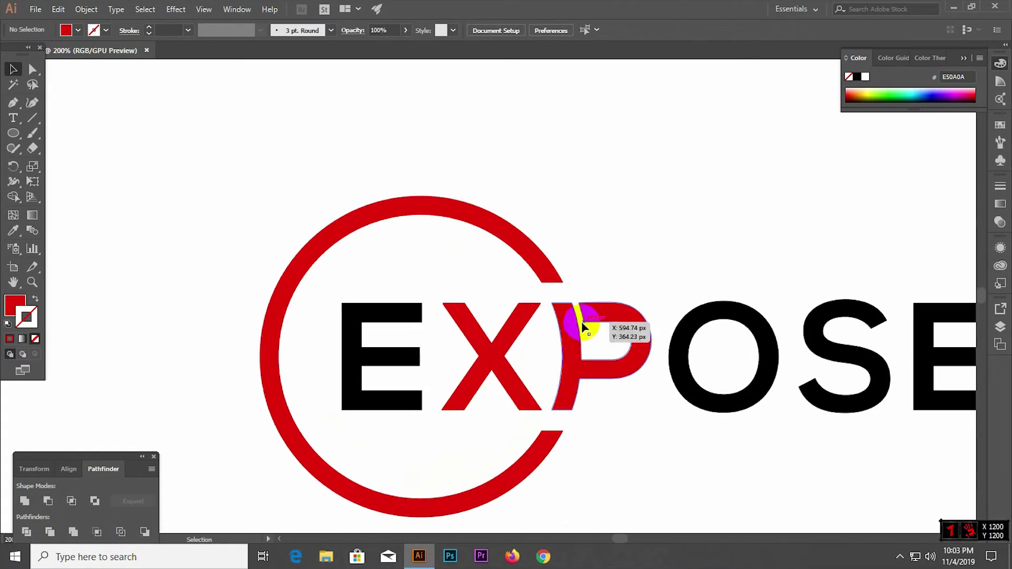
{"action": "scroll", "coordinate": [527, 342], "scroll_direction": "down", "scroll_amount": 1}
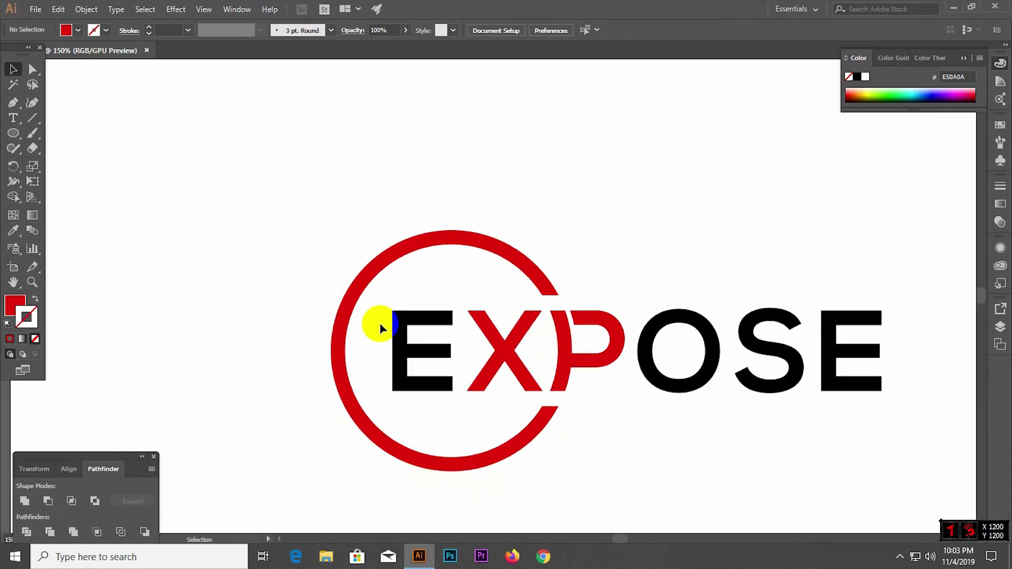
Draw two horizontal cut lines across the first E, under its top bar and along its middle bar
{"action": "scroll", "coordinate": [382, 326], "scroll_direction": "up", "scroll_amount": 3}
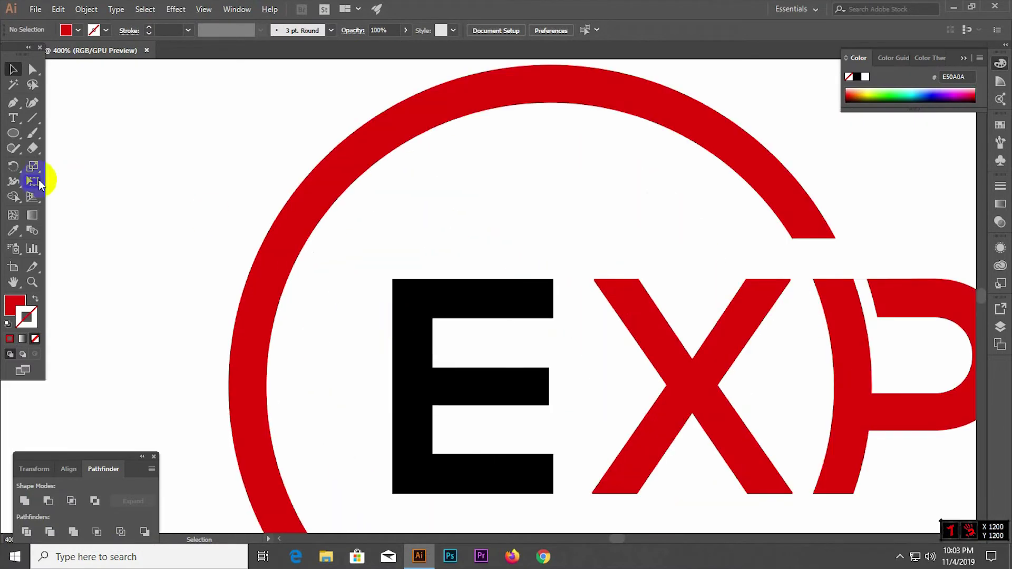
{"action": "left_click", "coordinate": [36, 118]}
{"action": "left_click_drag", "start_coordinate": [433, 318], "coordinate": [368, 318]}
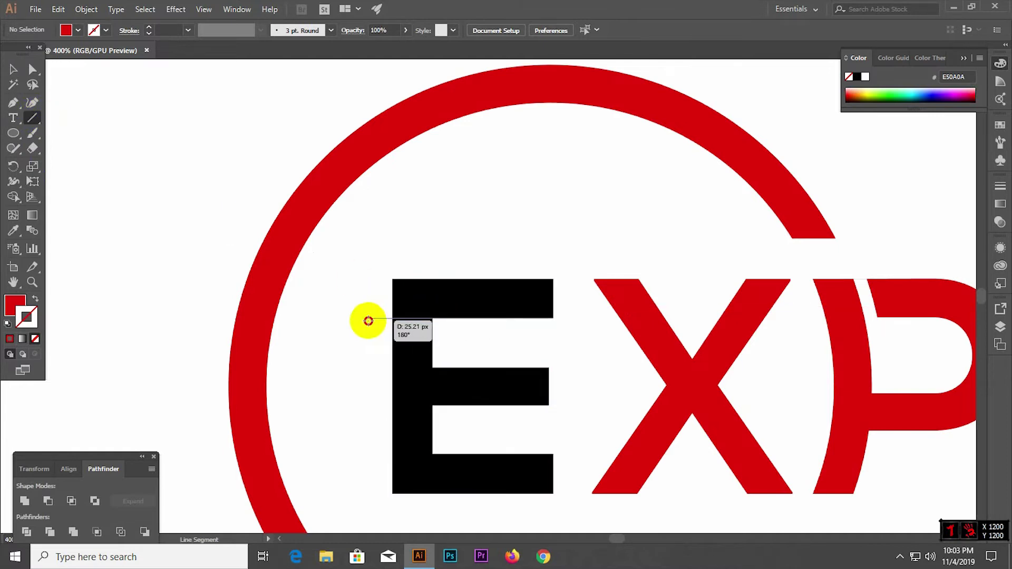
{"action": "left_click_drag", "start_coordinate": [432, 367], "coordinate": [374, 368]}
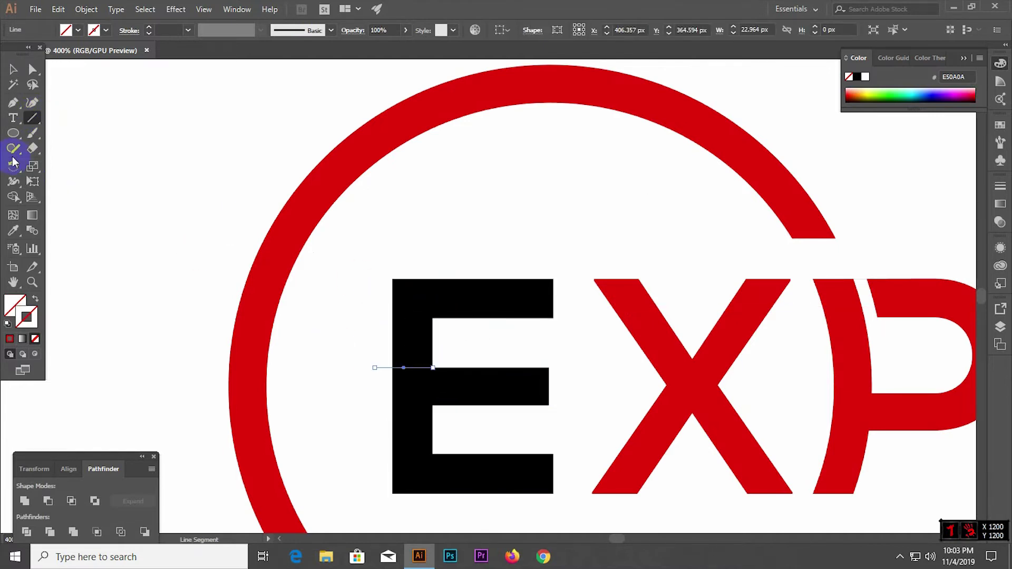
Divide the E along the cut lines, ungroup it, and delete the stem piece between the top and middle bars
{"action": "left_click", "coordinate": [10, 74]}
{"action": "left_click", "coordinate": [282, 271]}
{"action": "left_click_drag", "start_coordinate": [343, 298], "coordinate": [418, 406]}
{"action": "left_click", "coordinate": [26, 531]}
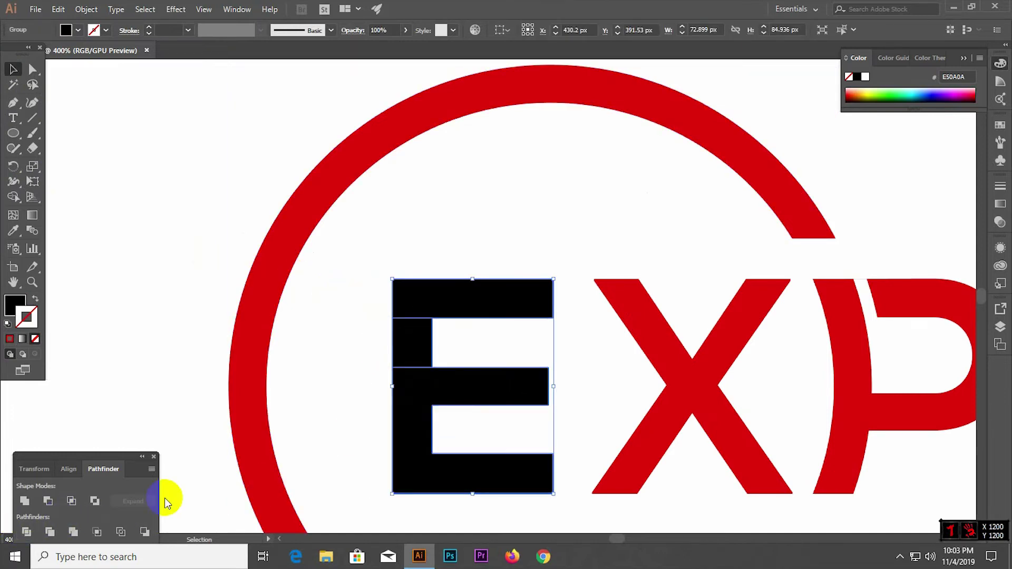
{"action": "right_click", "coordinate": [396, 397]}
{"action": "left_click", "coordinate": [436, 303]}
{"action": "left_click", "coordinate": [419, 342]}
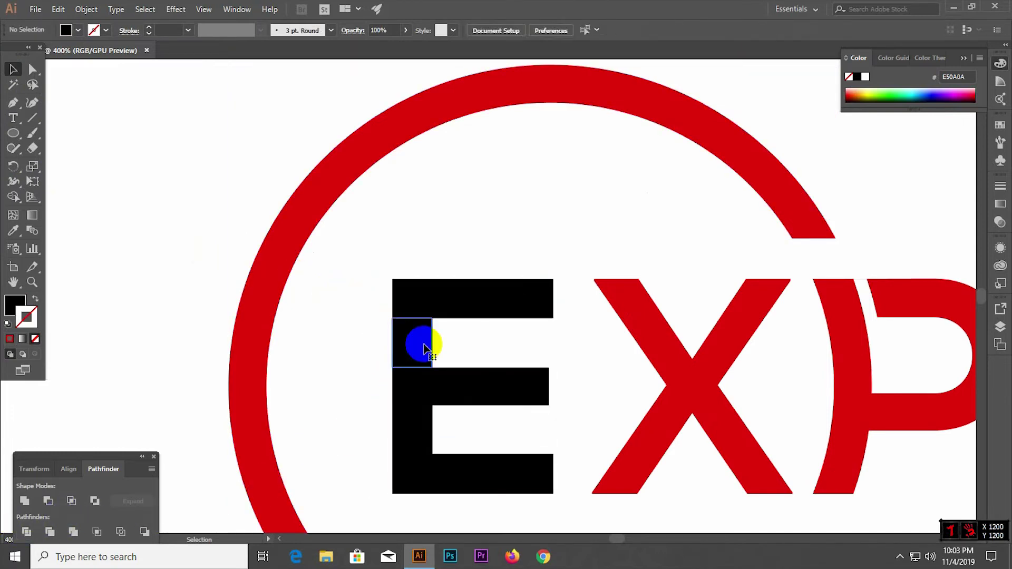
{"action": "key", "text": "Delete"}
{"action": "scroll", "coordinate": [424, 348], "scroll_direction": "down", "scroll_amount": 1}
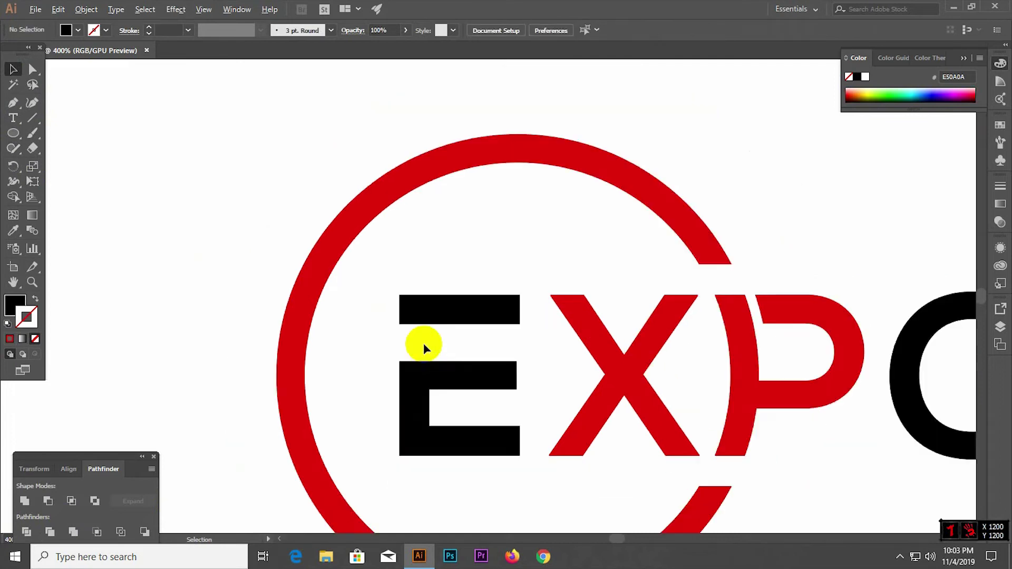
{"action": "scroll", "coordinate": [424, 348], "scroll_direction": "down", "scroll_amount": 2}
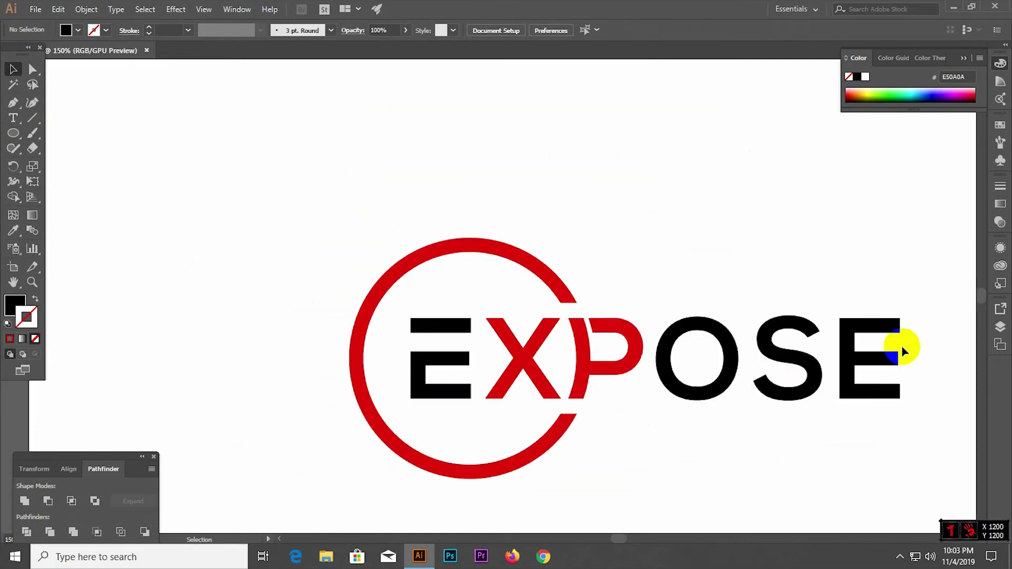
{"action": "scroll", "coordinate": [896, 343], "scroll_direction": "up", "scroll_amount": 1}
Cut the last E's stem with a line, divide and ungroup it, and select its upper stem piece
{"action": "left_click", "coordinate": [24, 120]}
{"action": "mouse_move", "coordinate": [843, 329]}
{"action": "left_mouse_down"}
{"action": "mouse_move", "coordinate": [806, 331]}
{"action": "mouse_move", "coordinate": [811, 354]}
{"action": "left_mouse_up"}
{"action": "left_click", "coordinate": [14, 74]}
{"action": "left_click_drag", "start_coordinate": [829, 286], "coordinate": [847, 413]}
{"action": "left_click", "coordinate": [26, 531]}
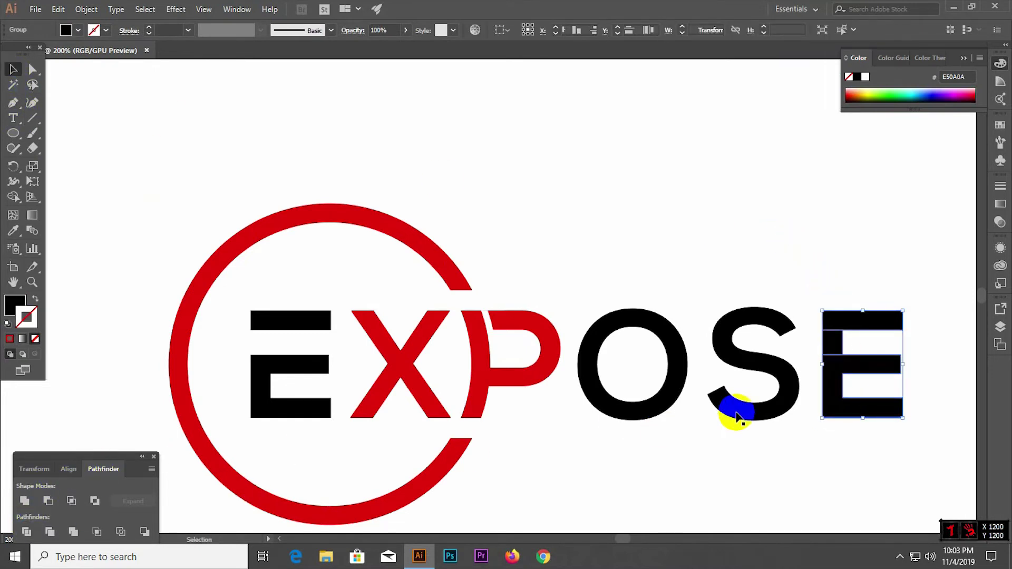
{"action": "right_click", "coordinate": [842, 344]}
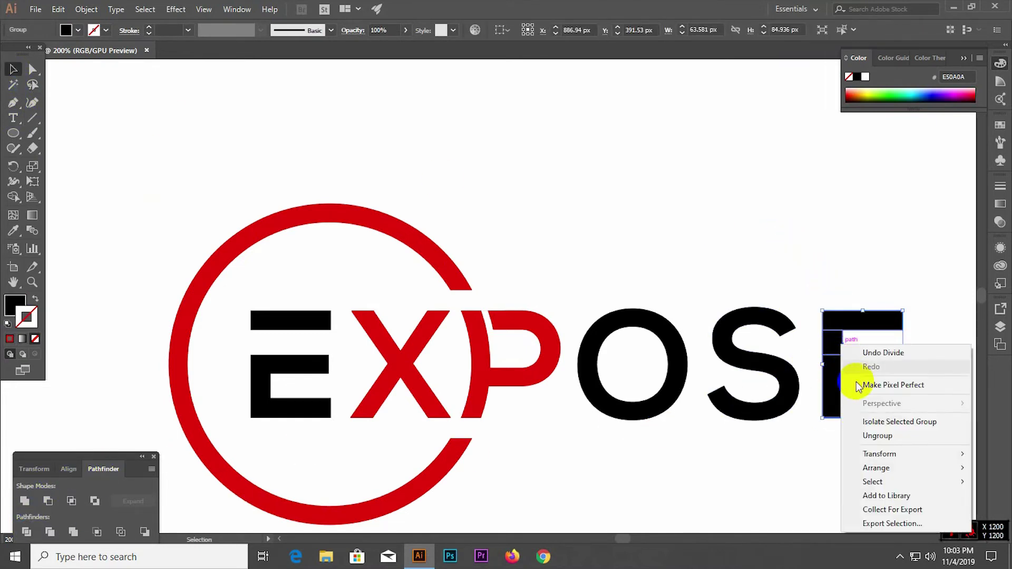
{"action": "left_click", "coordinate": [868, 436]}
{"action": "left_click", "coordinate": [842, 349]}
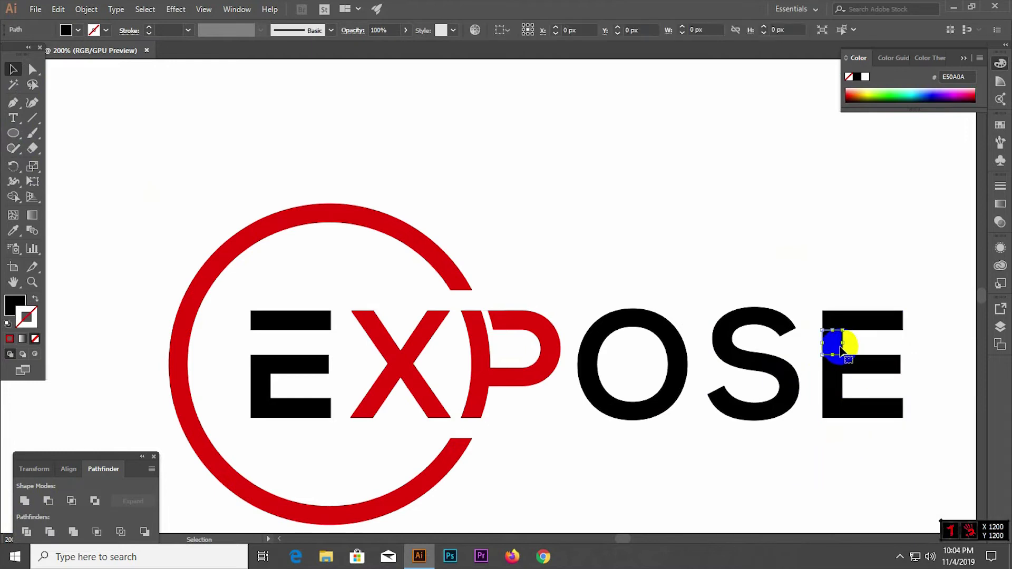
Delete the tiny stray fragment on the P and marquee-select the E, X and P
{"action": "scroll", "coordinate": [727, 315], "scroll_direction": "down", "scroll_amount": 2}
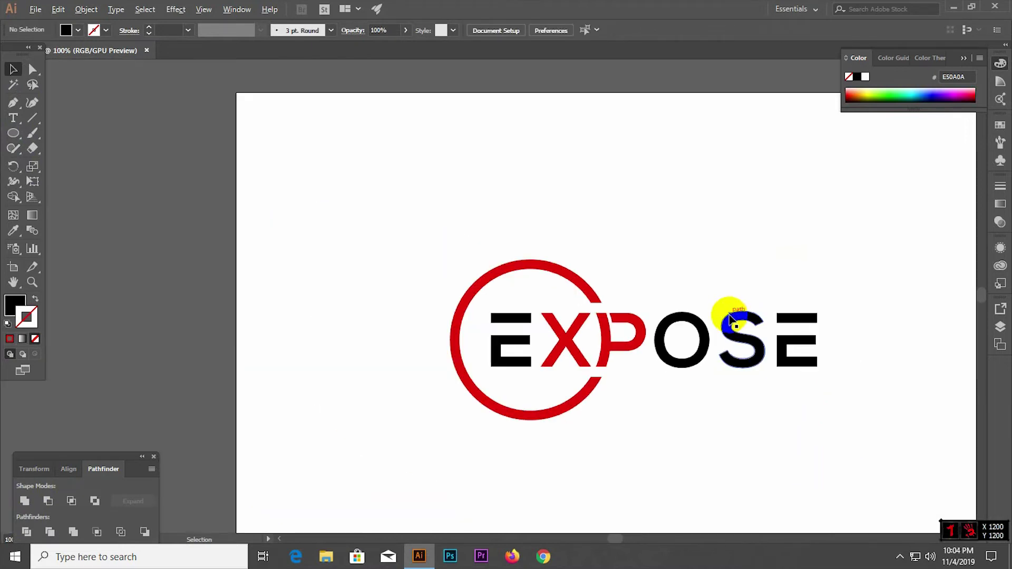
{"action": "scroll", "coordinate": [599, 329], "scroll_direction": "up", "scroll_amount": 3}
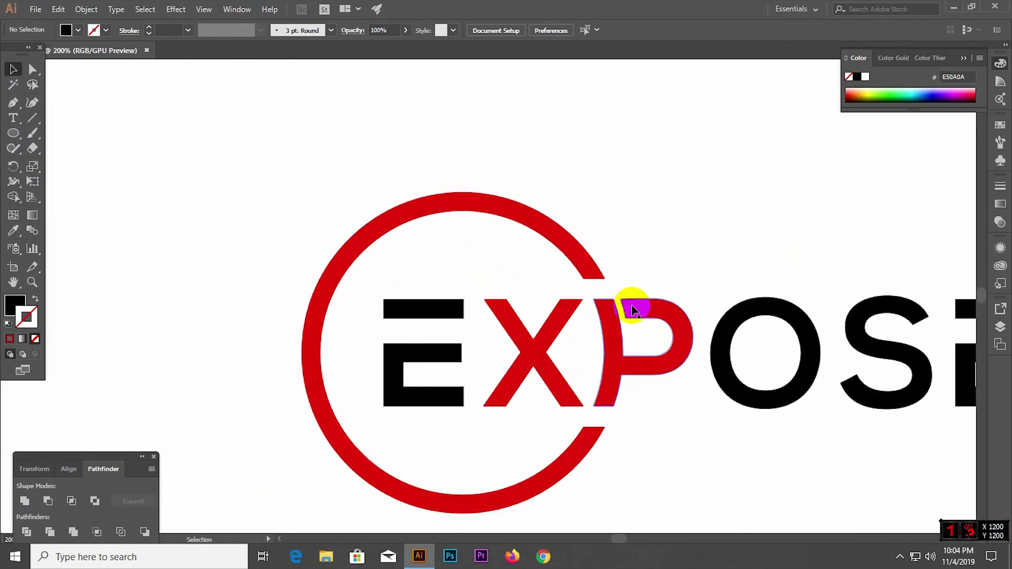
{"action": "scroll", "coordinate": [625, 300], "scroll_direction": "up", "scroll_amount": 4}
{"action": "left_click", "coordinate": [570, 292]}
{"action": "key", "text": "Delete"}
{"action": "scroll", "coordinate": [572, 293], "scroll_direction": "down", "scroll_amount": 3}
{"action": "scroll", "coordinate": [569, 287], "scroll_direction": "down", "scroll_amount": 2}
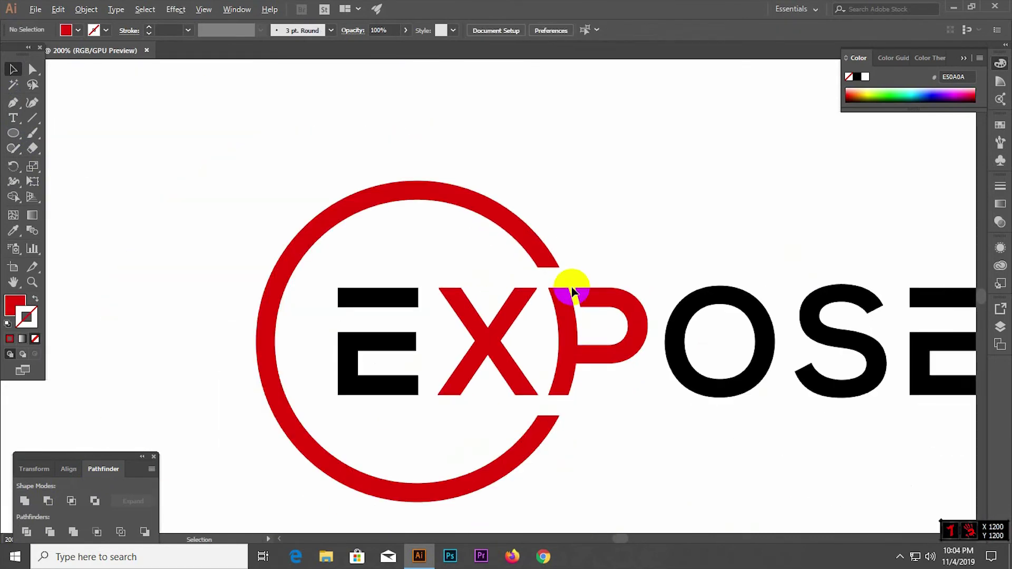
{"action": "scroll", "coordinate": [566, 290], "scroll_direction": "down", "scroll_amount": 1}
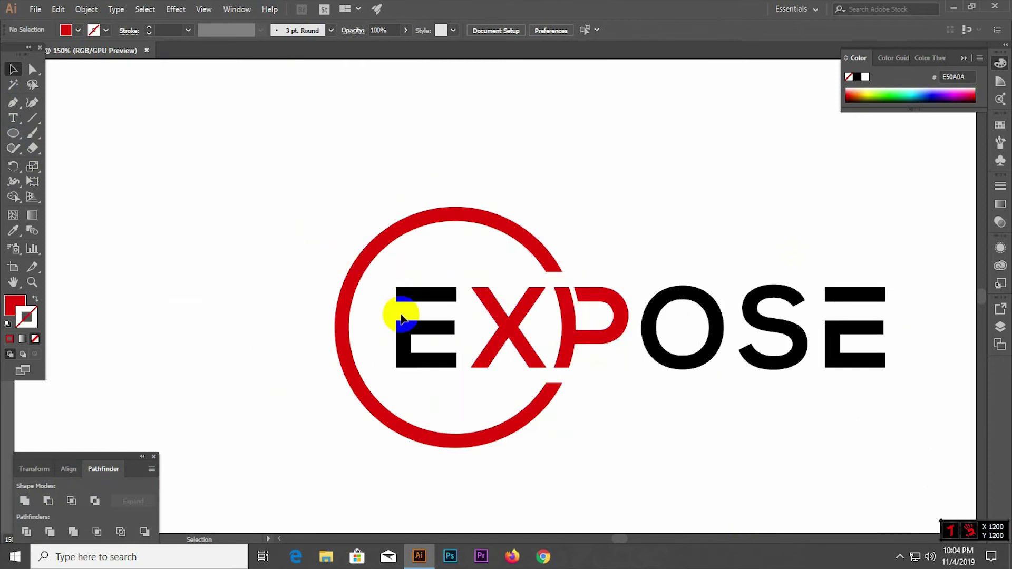
{"action": "left_click_drag", "start_coordinate": [383, 293], "coordinate": [581, 375]}
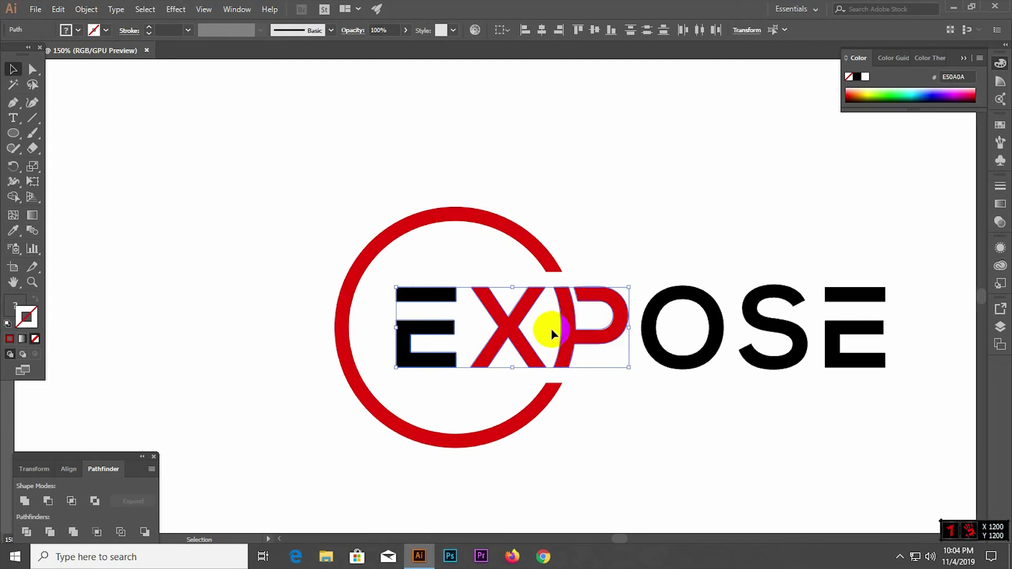
Group the E, X and P letters, then select them together with the ring
{"action": "right_click", "coordinate": [565, 327]}
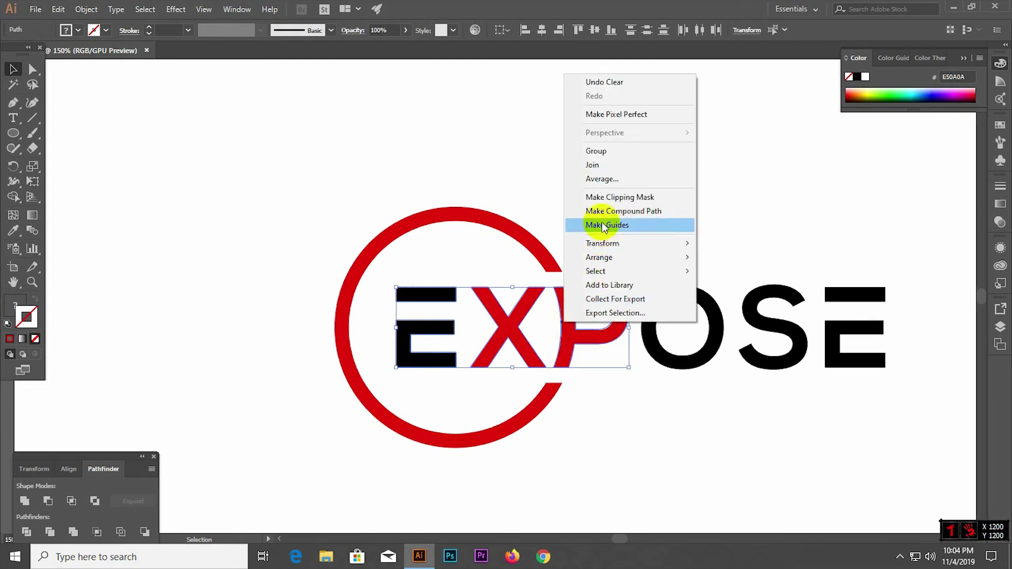
{"action": "left_click", "coordinate": [601, 152]}
{"action": "left_click", "coordinate": [450, 257]}
{"action": "left_click_drag", "start_coordinate": [327, 208], "coordinate": [584, 396]}
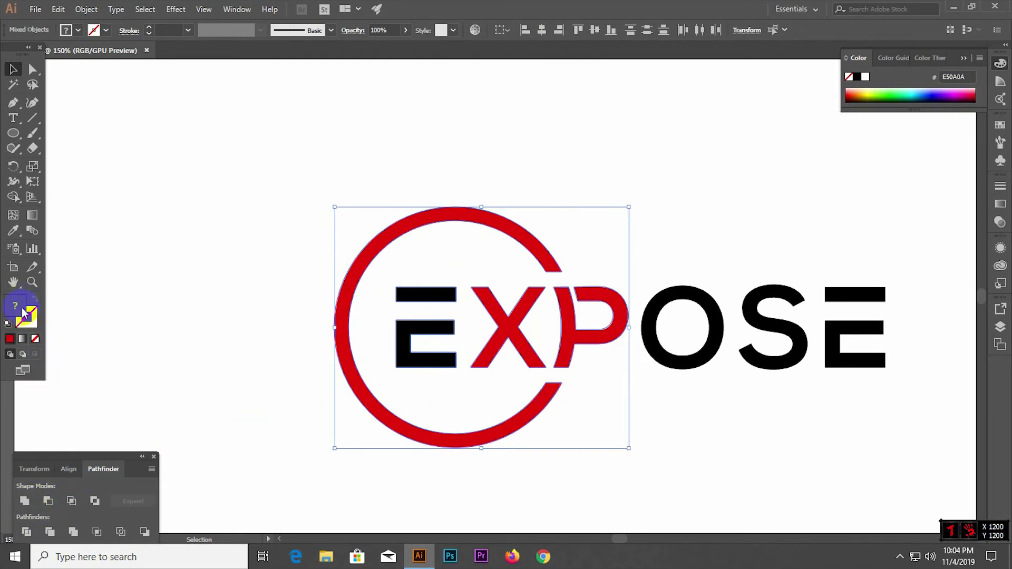
Fill the ring and EXP letters with a bright orange in the Color Picker
{"action": "double_click", "coordinate": [23, 314]}
{"action": "left_click", "coordinate": [522, 281]}
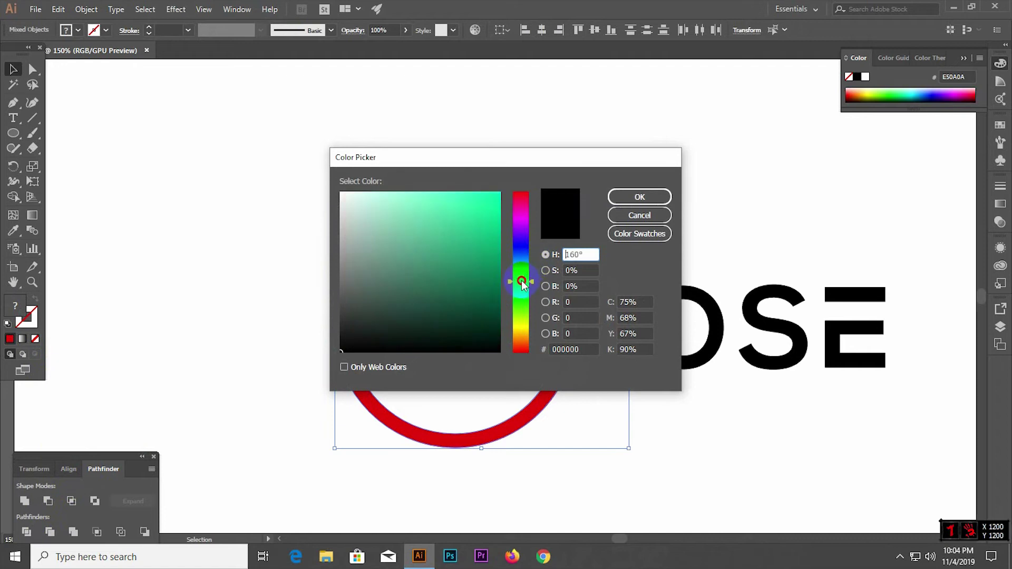
{"action": "left_click_drag", "start_coordinate": [448, 290], "coordinate": [426, 329]}
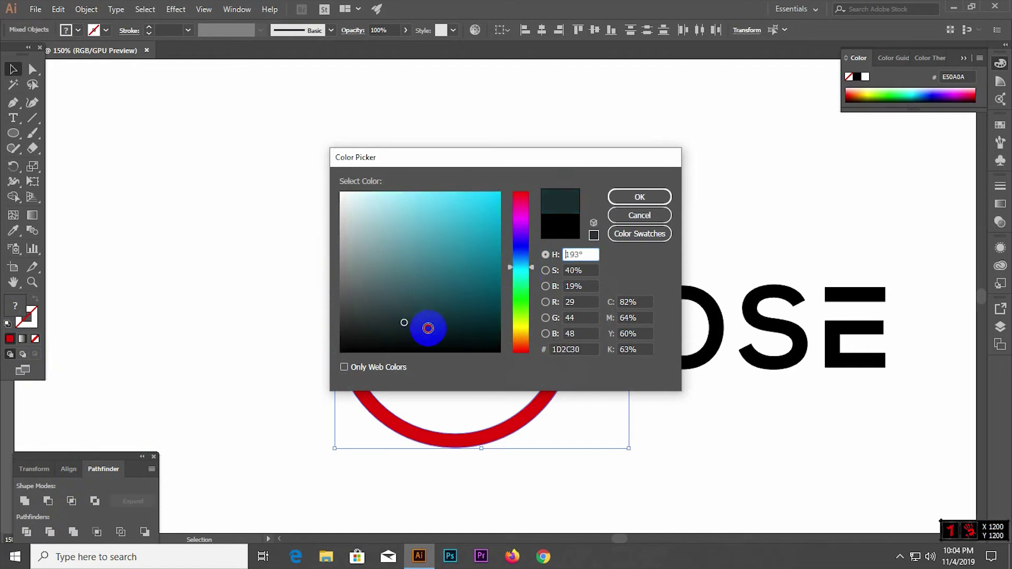
{"action": "left_click_drag", "start_coordinate": [520, 308], "coordinate": [524, 343]}
{"action": "left_click_drag", "start_coordinate": [478, 225], "coordinate": [478, 199]}
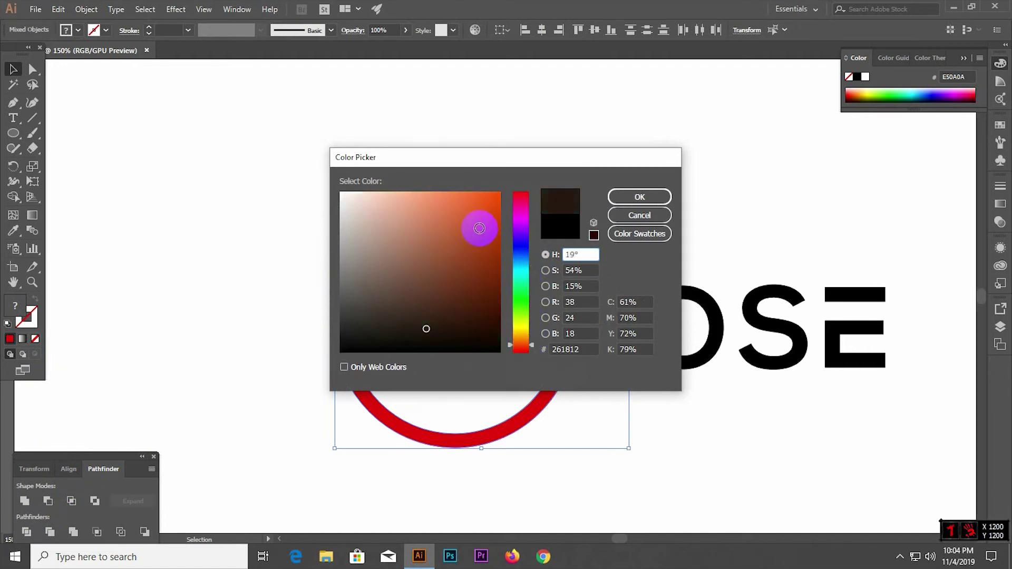
{"action": "left_click", "coordinate": [661, 199]}
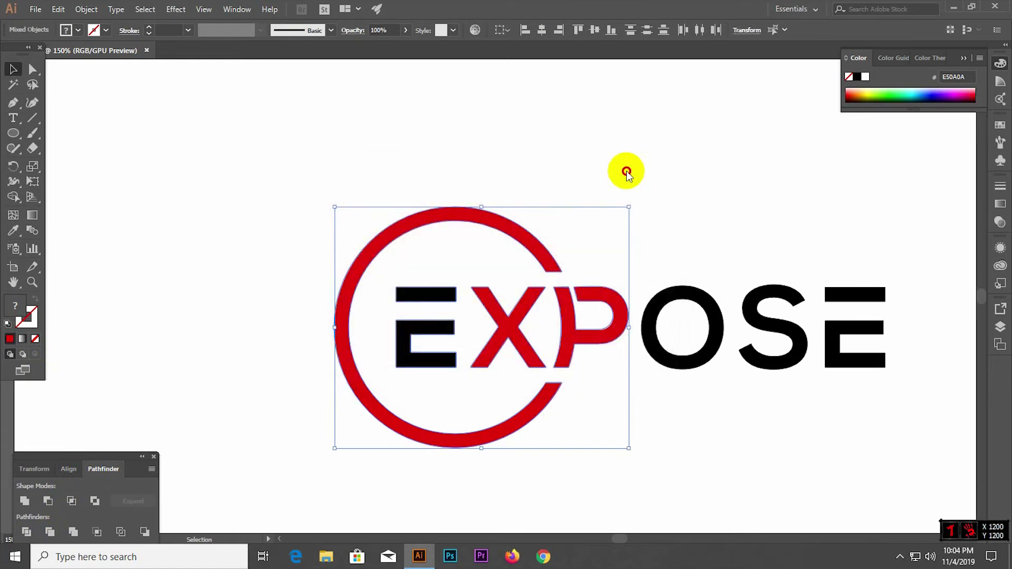
Reselect the ring and EXP and deepen their fill to orange E25117
{"action": "left_click", "coordinate": [625, 170]}
{"action": "scroll", "coordinate": [435, 264], "scroll_direction": "down", "scroll_amount": 1}
{"action": "scroll", "coordinate": [435, 264], "scroll_direction": "down", "scroll_amount": 1}
{"action": "left_click_drag", "start_coordinate": [401, 214], "coordinate": [492, 343]}
{"action": "scroll", "coordinate": [413, 350], "scroll_direction": "up", "scroll_amount": 2}
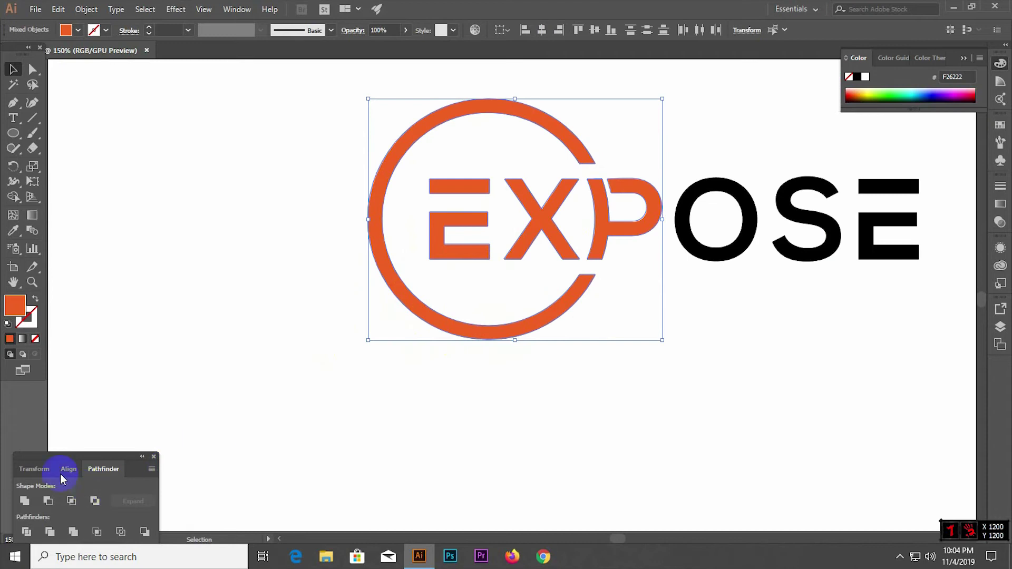
{"action": "left_click", "coordinate": [25, 306]}
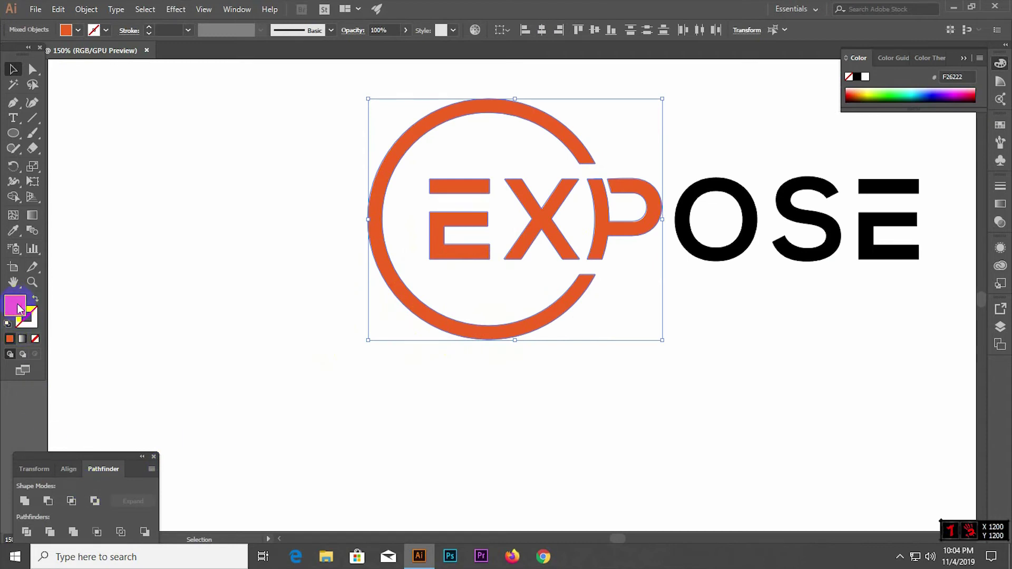
{"action": "double_click", "coordinate": [18, 308]}
{"action": "left_click_drag", "start_coordinate": [481, 210], "coordinate": [486, 208]}
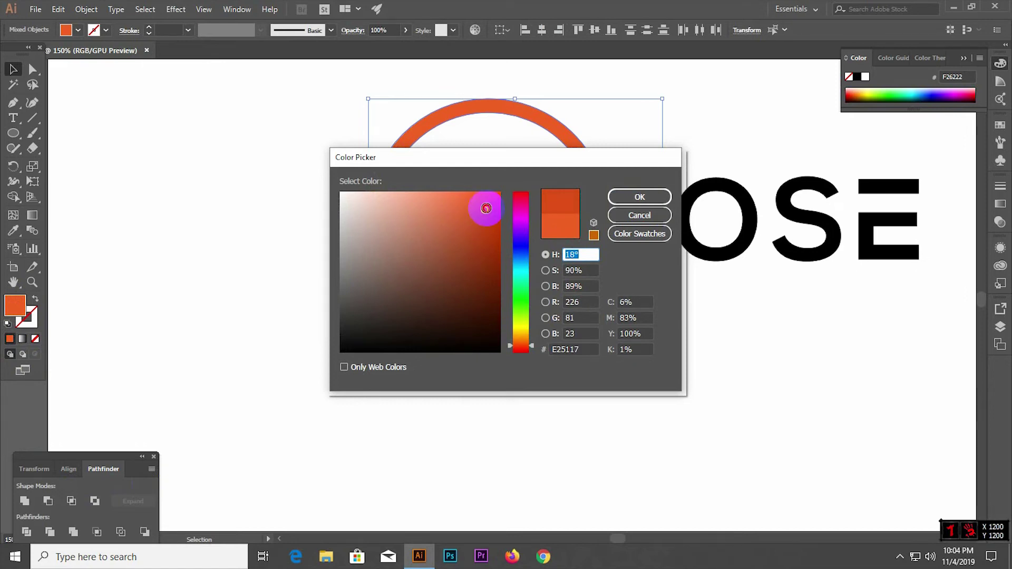
{"action": "left_click", "coordinate": [639, 196]}
Ungroup the EXP letter group
{"action": "left_click", "coordinate": [293, 217]}
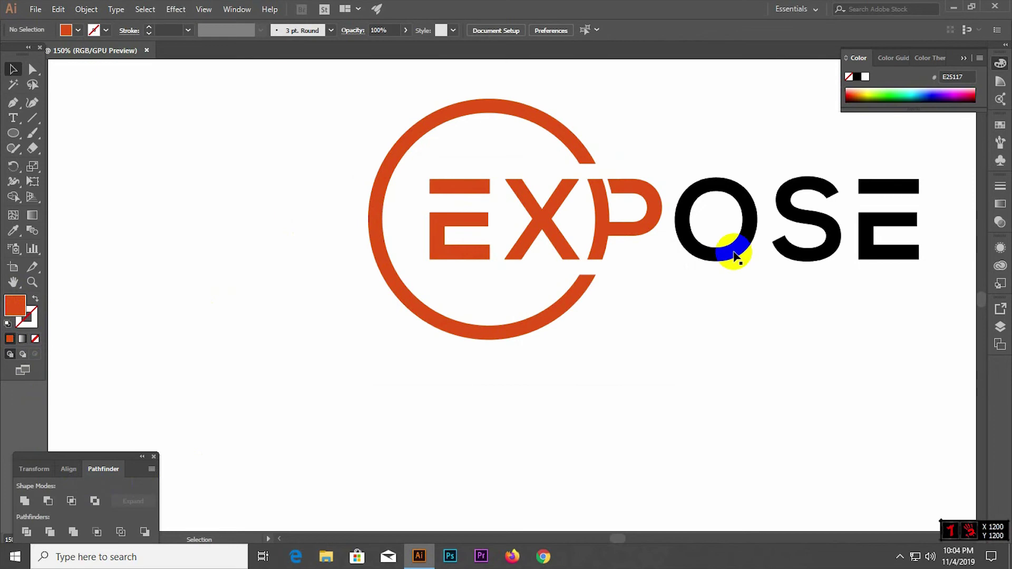
{"action": "scroll", "coordinate": [679, 237], "scroll_direction": "down", "scroll_amount": 3, "text": "alt"}
{"action": "scroll", "coordinate": [689, 226], "scroll_direction": "up", "scroll_amount": 2, "text": "alt"}
{"action": "scroll", "coordinate": [688, 226], "scroll_direction": "up", "scroll_amount": 3, "text": "alt"}
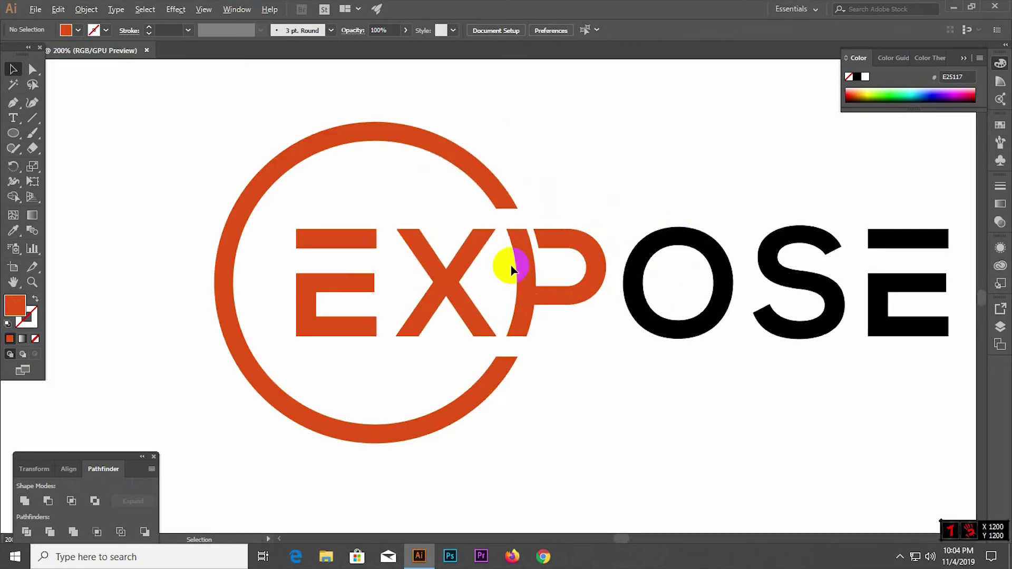
{"action": "scroll", "coordinate": [511, 270], "scroll_direction": "down", "scroll_amount": 1, "text": "alt"}
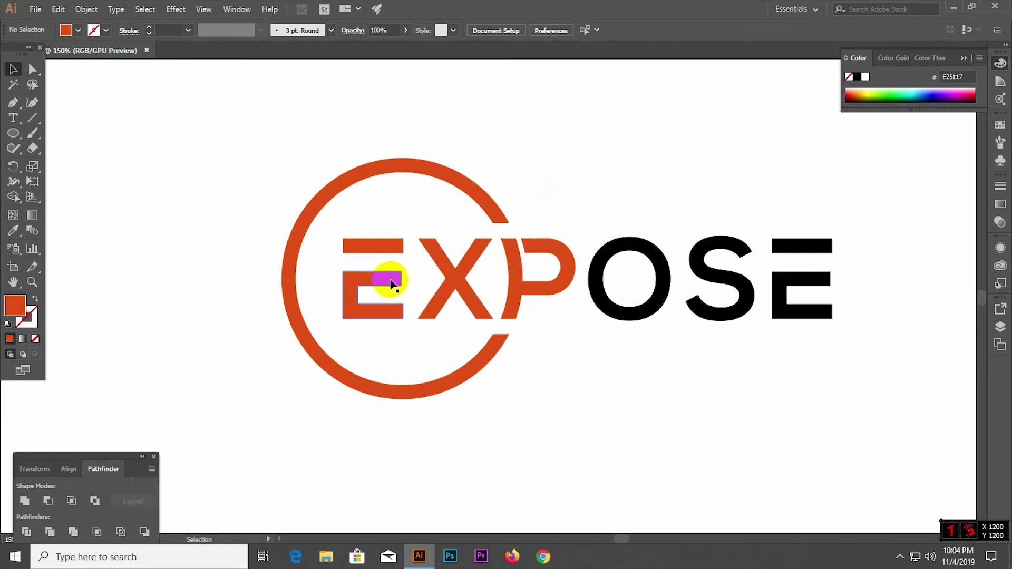
{"action": "left_click", "coordinate": [348, 275]}
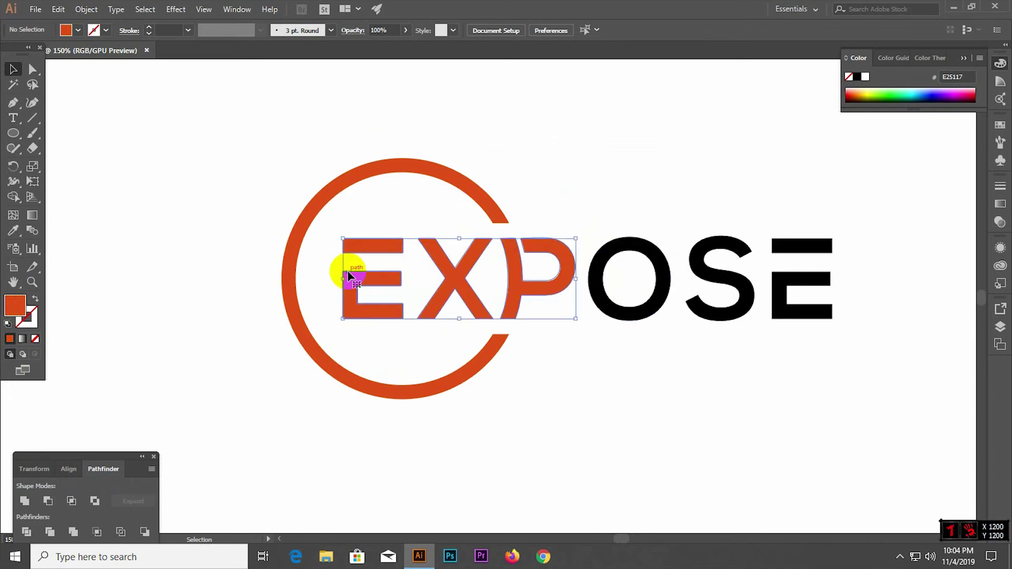
{"action": "right_click", "coordinate": [348, 275]}
{"action": "left_click", "coordinate": [388, 361]}
Fill the E, X, O, S and final E with dark blue 364A66
{"action": "left_click_drag", "start_coordinate": [334, 293], "coordinate": [457, 302]}
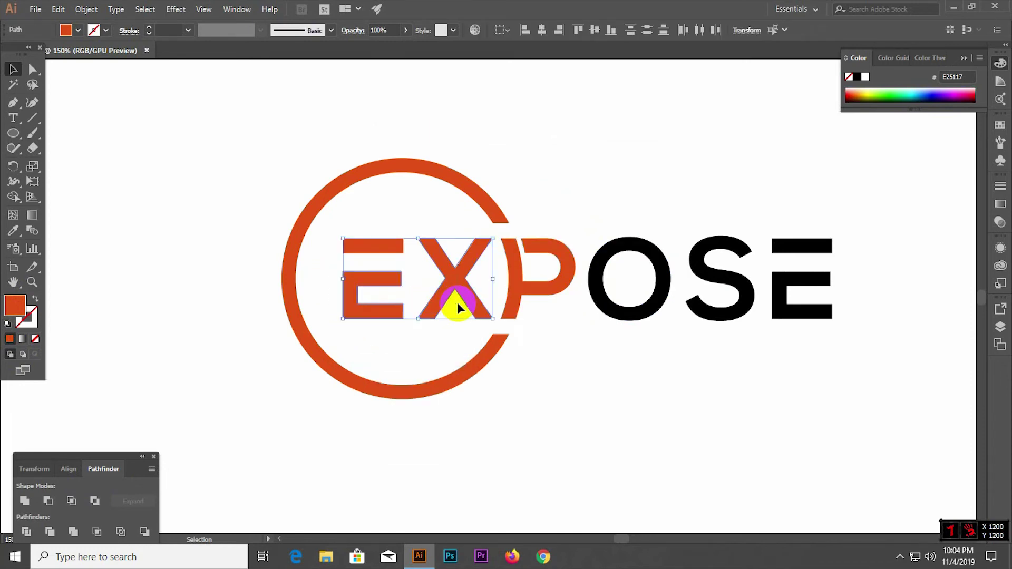
{"action": "left_click", "coordinate": [695, 305], "text": "shift"}
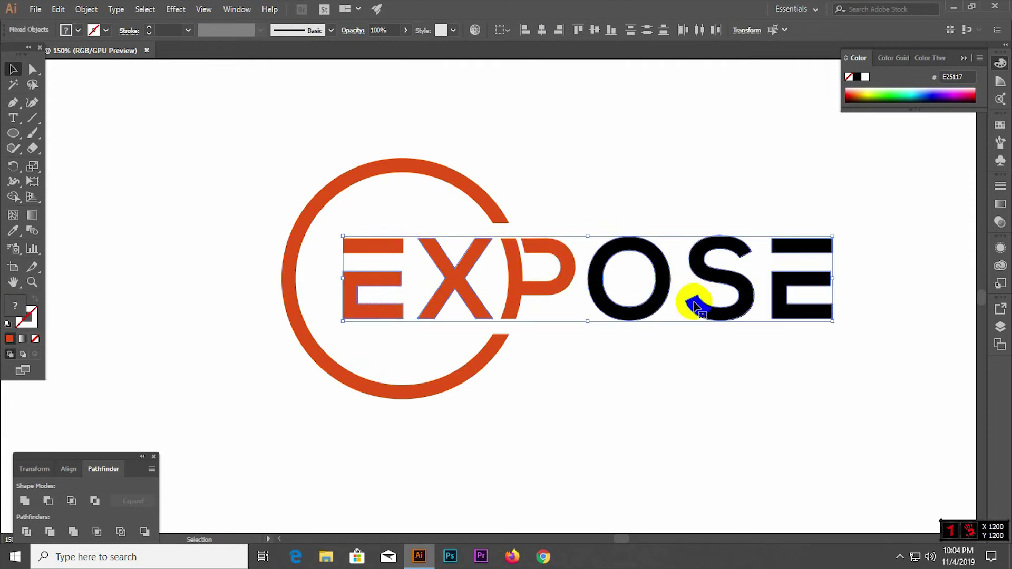
{"action": "left_click", "coordinate": [35, 339]}
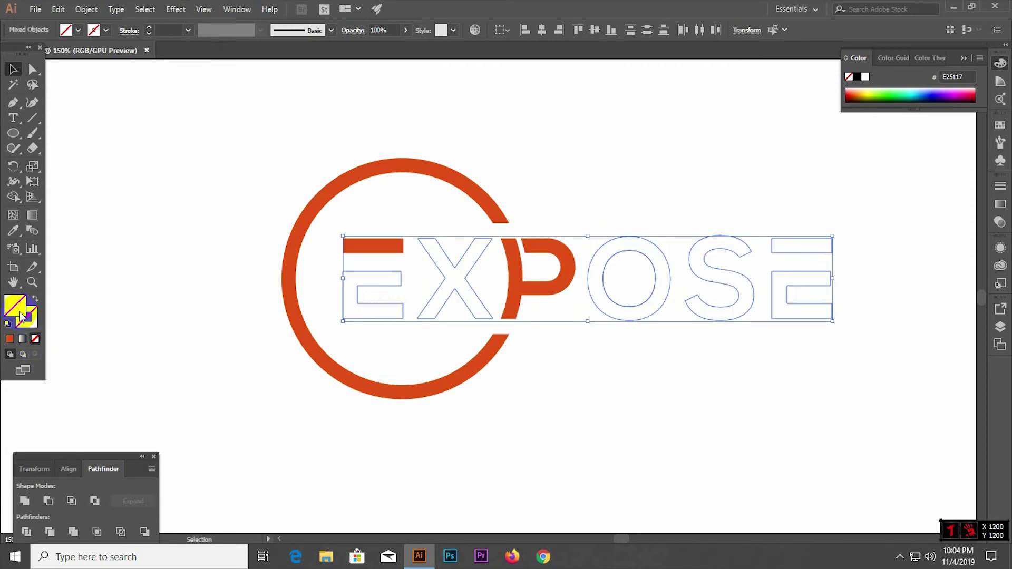
{"action": "double_click", "coordinate": [21, 316]}
{"action": "left_click", "coordinate": [517, 262]}
{"action": "mouse_move", "coordinate": [517, 262]}
{"action": "left_mouse_down"}
{"action": "mouse_move", "coordinate": [458, 237]}
{"action": "mouse_move", "coordinate": [413, 269]}
{"action": "mouse_move", "coordinate": [416, 288]}
{"action": "left_mouse_up"}
{"action": "left_click", "coordinate": [474, 262]}
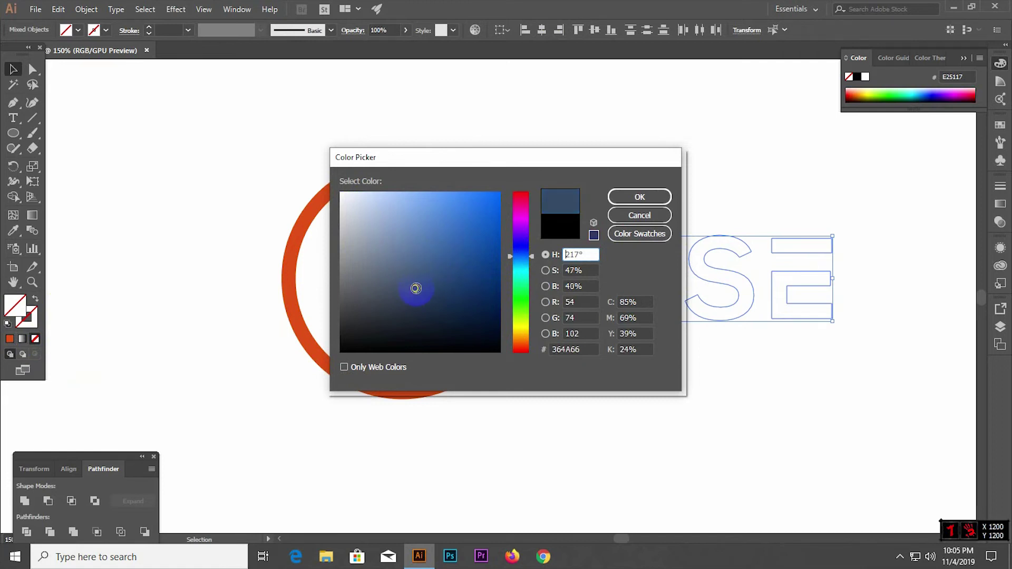
{"action": "left_click", "coordinate": [606, 196]}
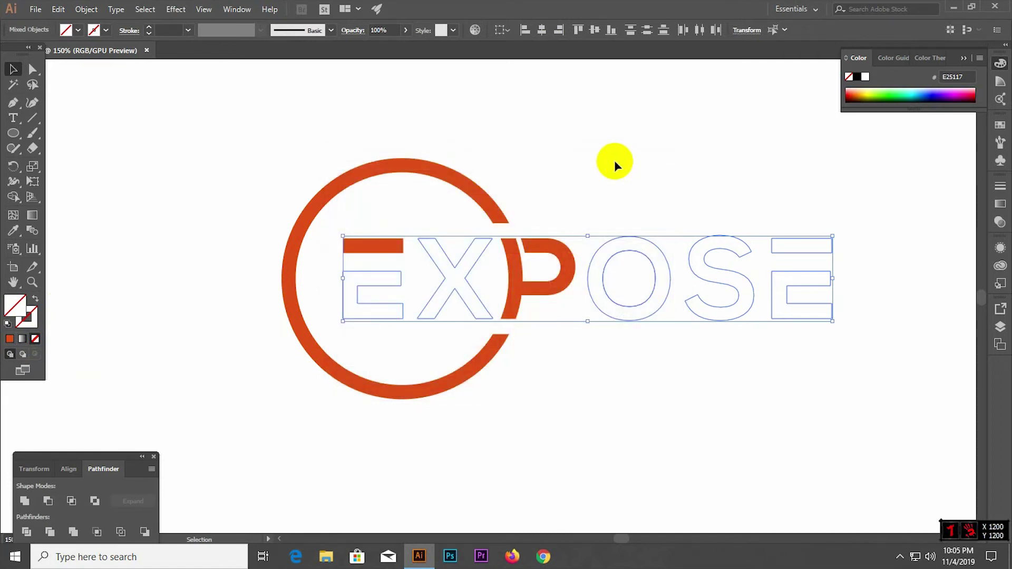
{"action": "left_click", "coordinate": [620, 287]}
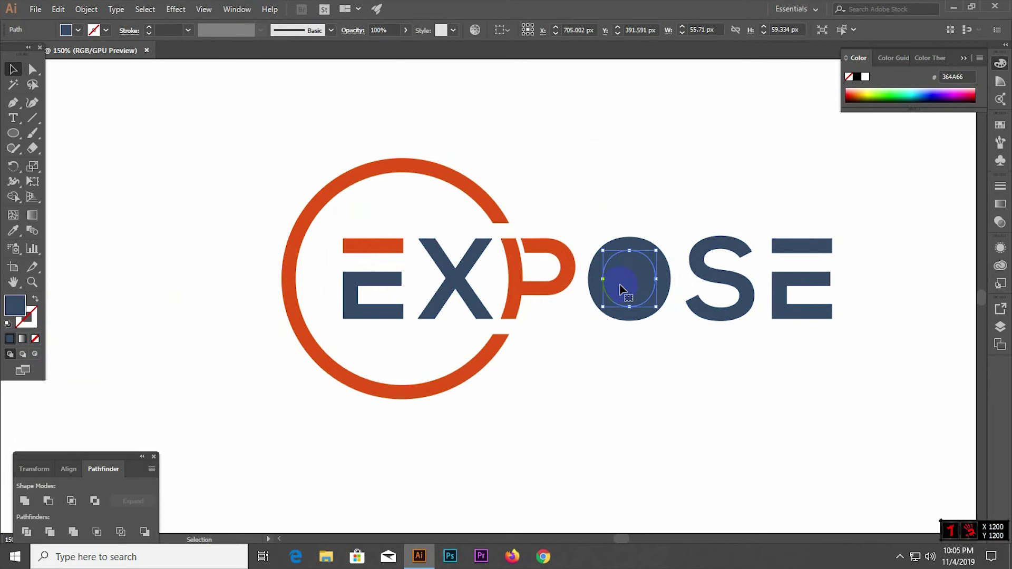
Delete the O's inner fill and eyedrop the ring's orange onto the last E's top bar
{"action": "key", "text": "Delete"}
{"action": "left_click", "coordinate": [371, 247]}
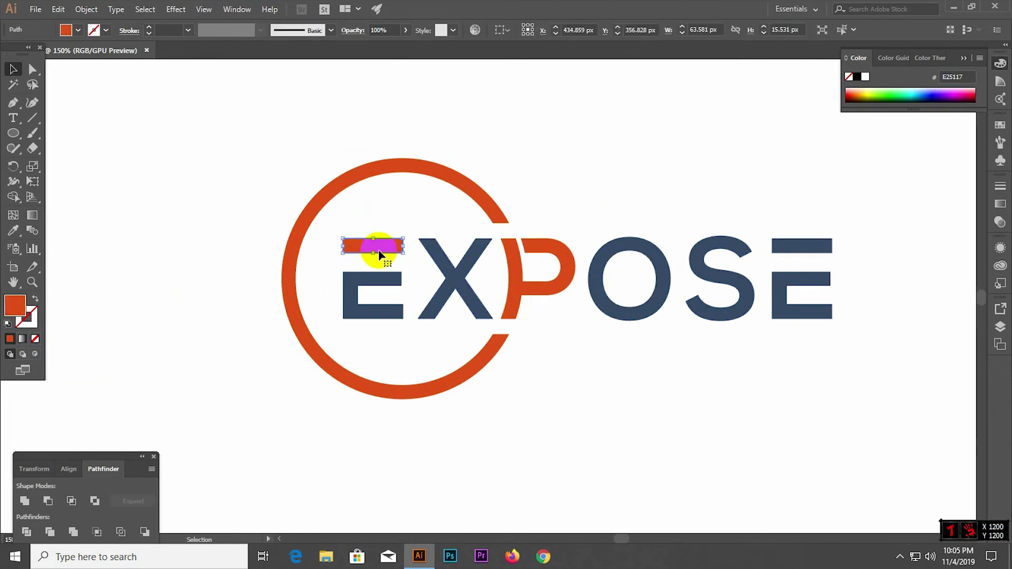
{"action": "left_click", "coordinate": [597, 219]}
{"action": "scroll", "coordinate": [501, 226], "scroll_direction": "down", "scroll_amount": 3}
{"action": "scroll", "coordinate": [585, 256], "scroll_direction": "up", "scroll_amount": 3}
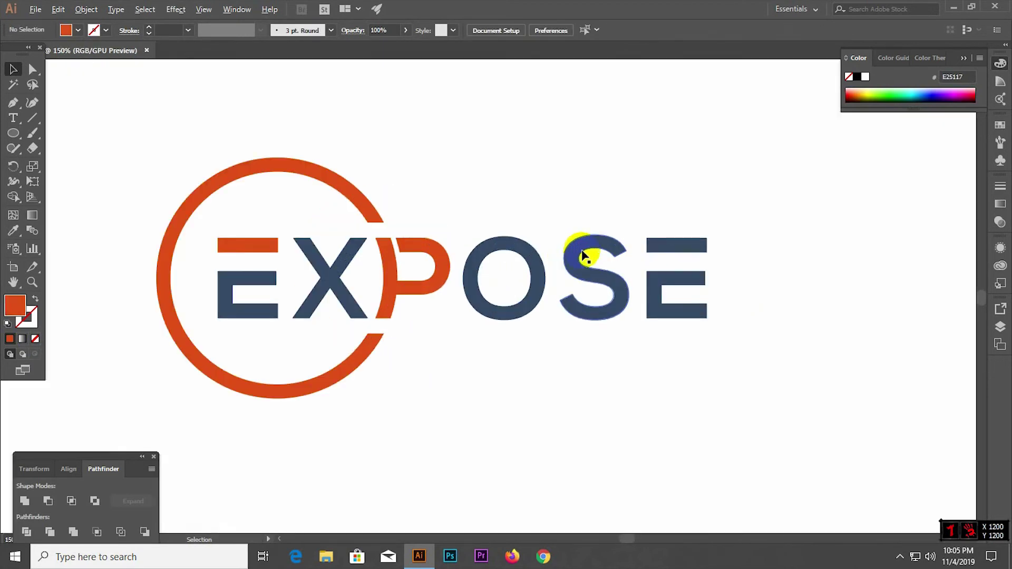
{"action": "left_click", "coordinate": [677, 244]}
{"action": "left_click", "coordinate": [13, 230]}
{"action": "left_click", "coordinate": [368, 199]}
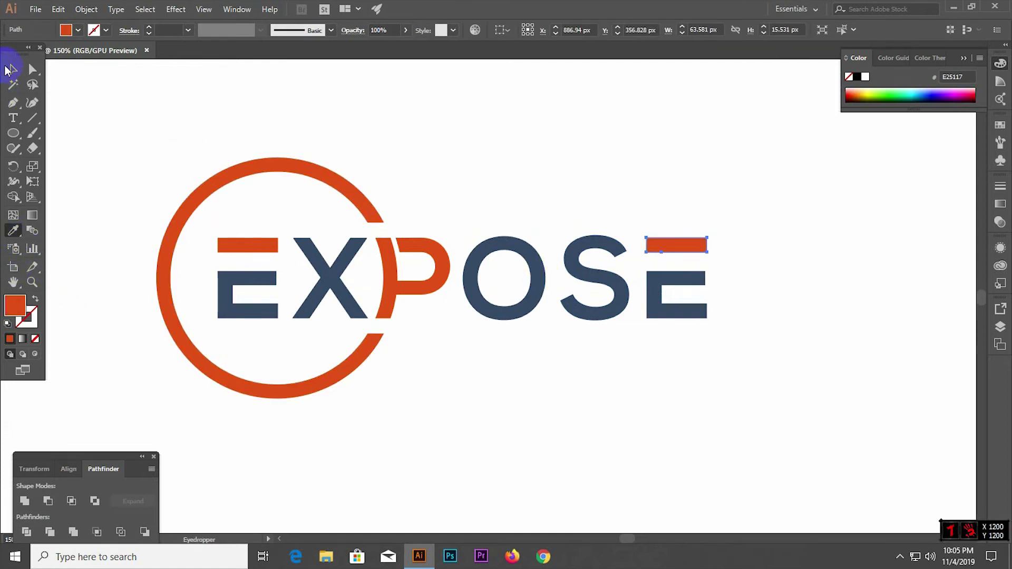
{"action": "left_click", "coordinate": [8, 70]}
{"action": "left_click", "coordinate": [409, 123]}
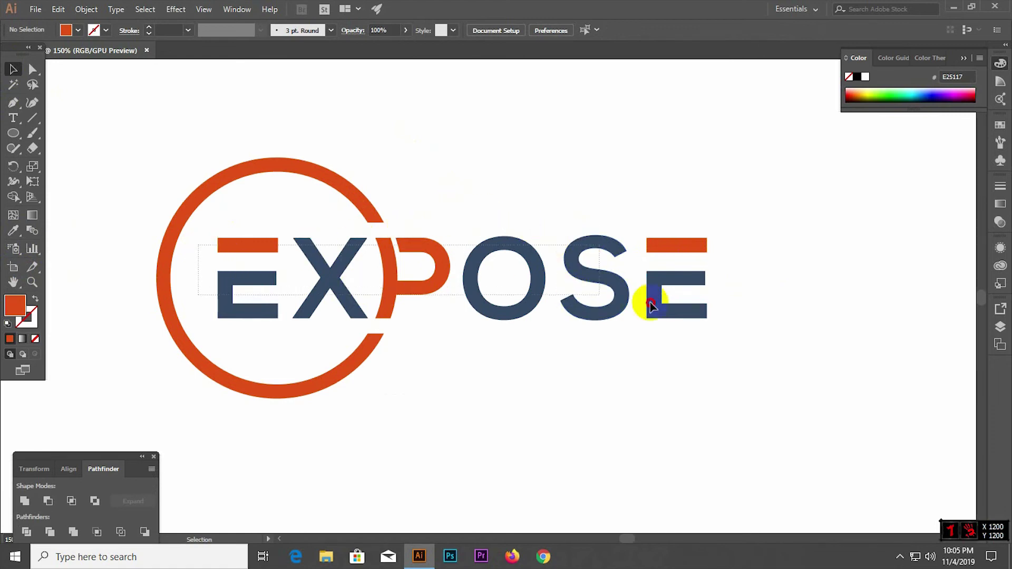
Eyedrop the P's orange onto all EXPOSE letters, then select the ring
{"action": "left_click_drag", "start_coordinate": [748, 311], "coordinate": [493, 290]}
{"action": "left_click", "coordinate": [13, 230]}
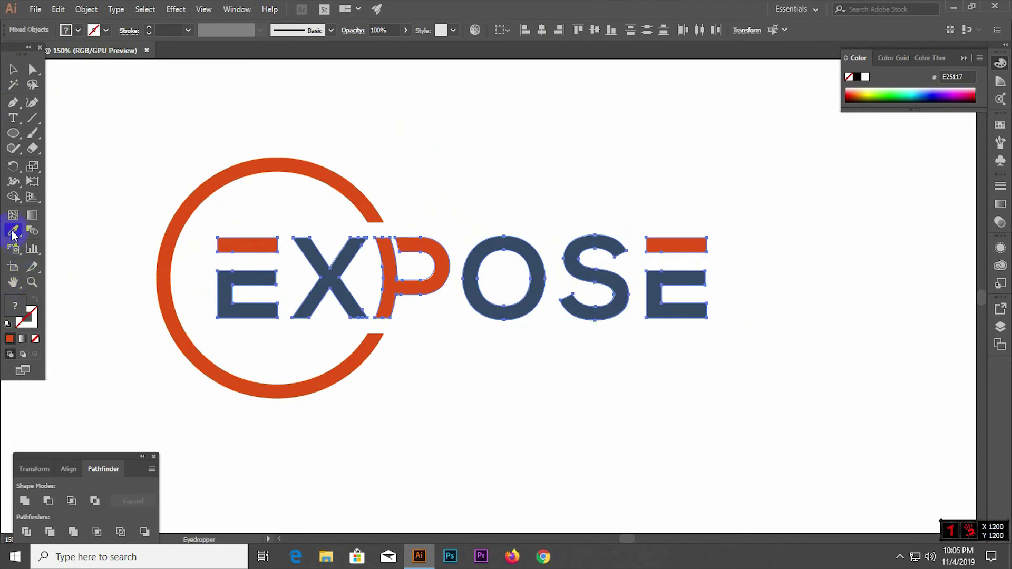
{"action": "left_click", "coordinate": [390, 260]}
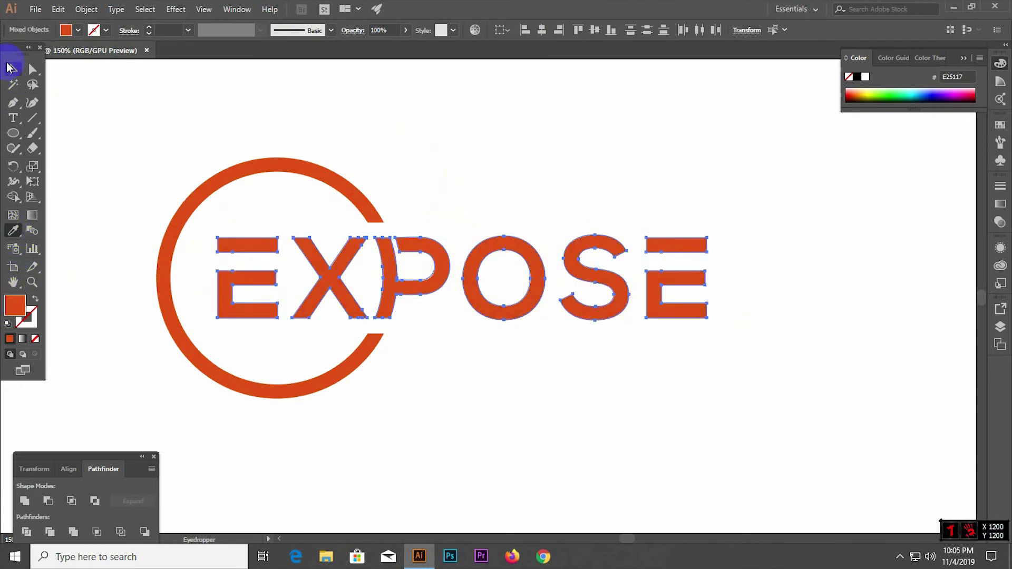
{"action": "left_click", "coordinate": [10, 68]}
{"action": "left_click", "coordinate": [390, 173]}
{"action": "left_click", "coordinate": [369, 204]}
{"action": "left_click", "coordinate": [12, 237]}
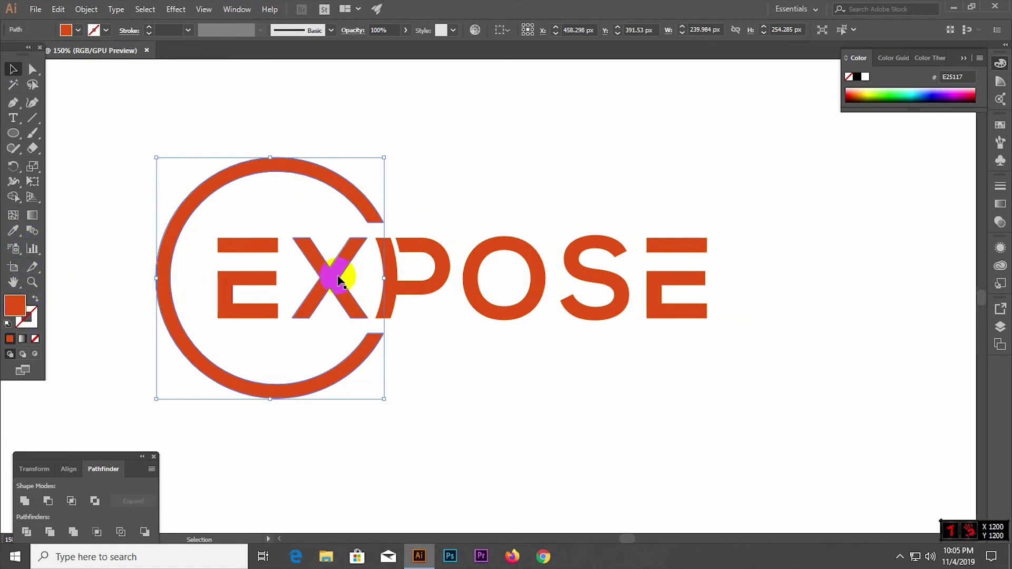
Fill the ring and P with blue 404F8E
{"action": "left_click", "coordinate": [394, 275], "text": "shift"}
{"action": "left_click", "coordinate": [36, 338]}
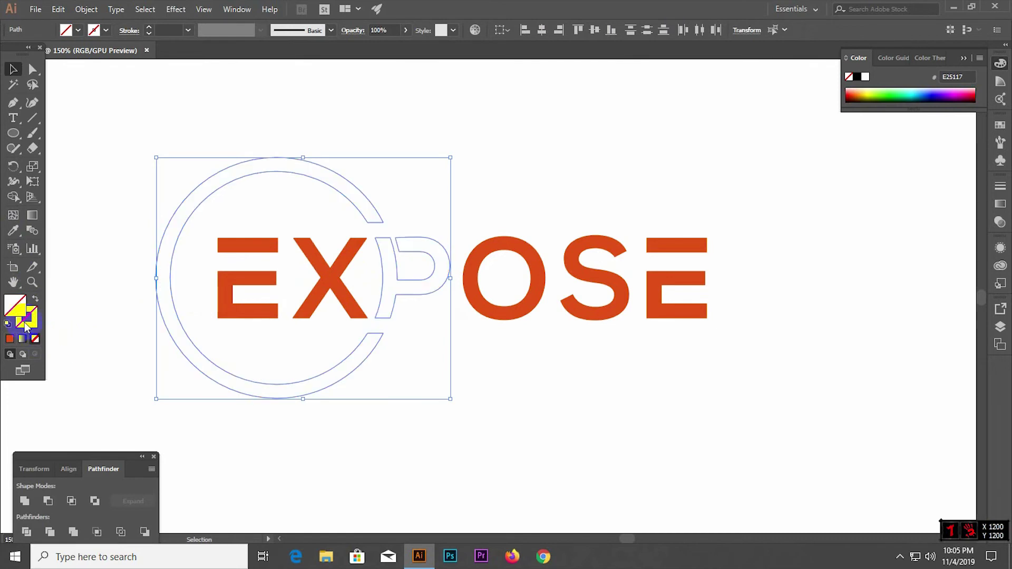
{"action": "double_click", "coordinate": [13, 307]}
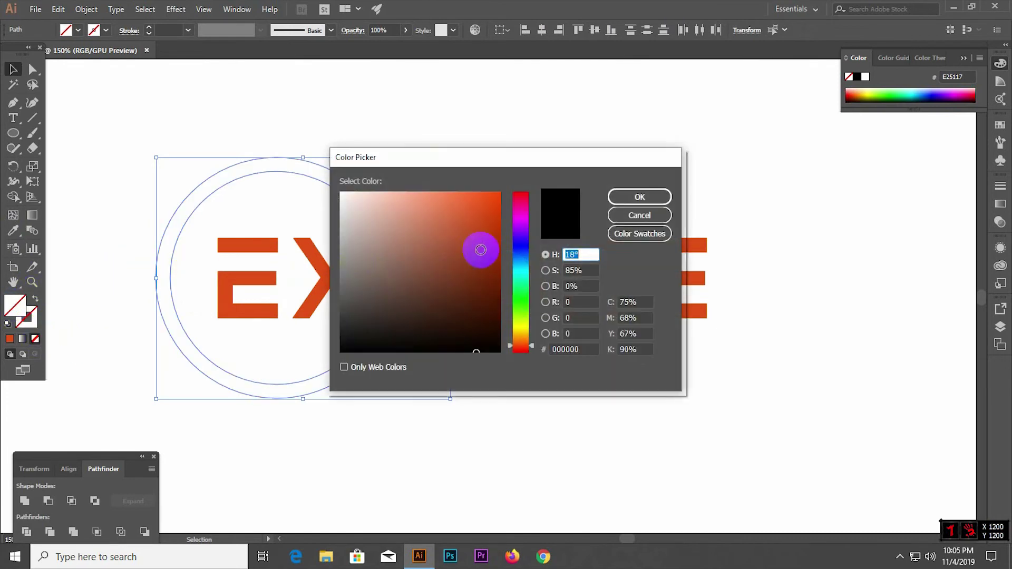
{"action": "left_click_drag", "start_coordinate": [520, 255], "coordinate": [519, 250]}
{"action": "left_click_drag", "start_coordinate": [445, 234], "coordinate": [429, 260]}
{"action": "left_click", "coordinate": [656, 200]}
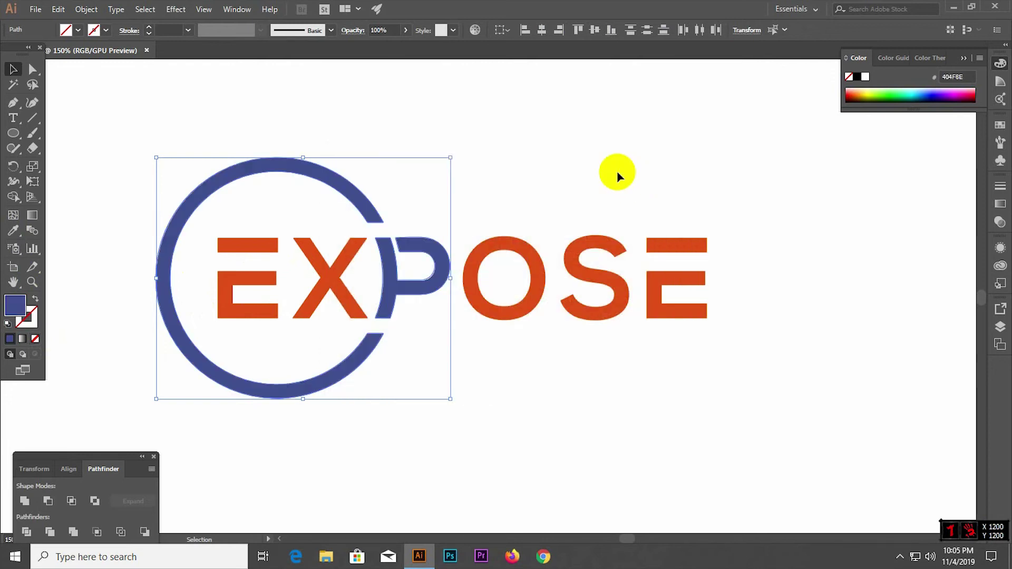
{"action": "left_click", "coordinate": [616, 170]}
Zoom out to the whole logo and select the ring with the EXPOSE letters
{"action": "key", "text": "ctrl+1"}
{"action": "left_click", "coordinate": [380, 192]}
{"action": "left_click", "coordinate": [406, 248], "text": "shift"}
Group the whole EXPOSE logo and reposition it upward on the artboard
{"action": "right_click", "coordinate": [639, 276]}
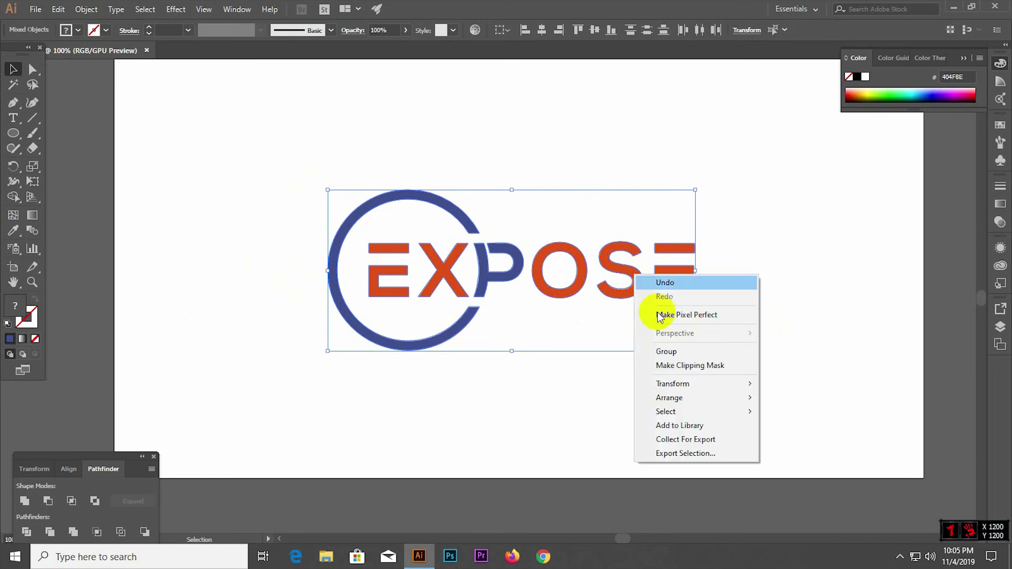
{"action": "left_click", "coordinate": [673, 350]}
{"action": "left_click", "coordinate": [603, 310]}
{"action": "scroll", "coordinate": [603, 310], "scroll_direction": "down", "scroll_amount": 2}
{"action": "mouse_move", "coordinate": [550, 285]}
{"action": "left_mouse_down"}
{"action": "mouse_move", "coordinate": [571, 278]}
{"action": "mouse_move", "coordinate": [559, 268]}
{"action": "left_mouse_up"}
{"action": "left_click", "coordinate": [603, 332]}
{"action": "scroll", "coordinate": [604, 243], "scroll_direction": "up", "scroll_amount": 2}
{"action": "scroll", "coordinate": [603, 239], "scroll_direction": "down", "scroll_amount": 1}
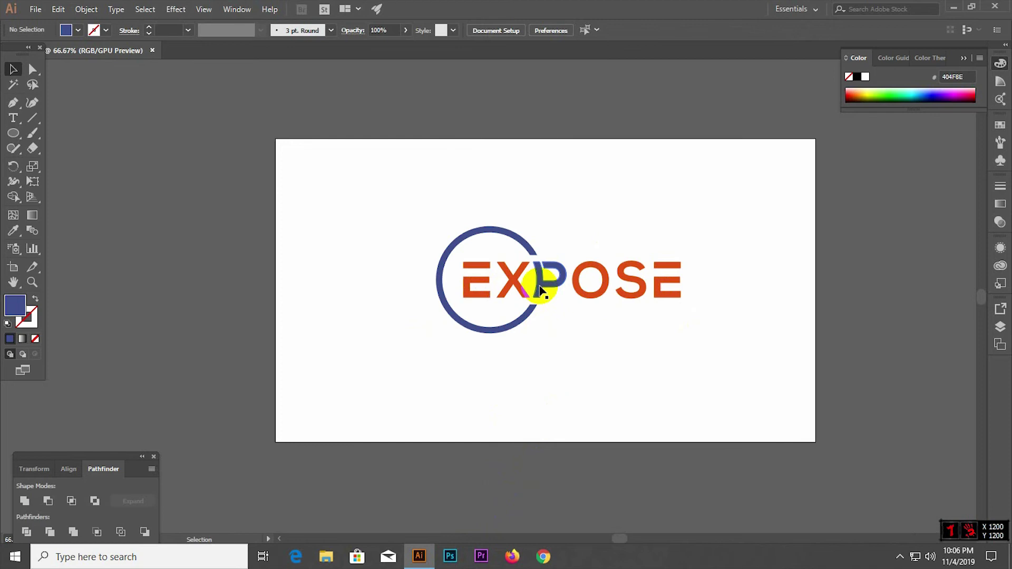
{"action": "mouse_move", "coordinate": [540, 289]}
{"action": "left_mouse_down"}
{"action": "mouse_move", "coordinate": [539, 220]}
{"action": "mouse_move", "coordinate": [537, 304]}
{"action": "left_mouse_up"}
{"action": "left_click", "coordinate": [529, 291]}
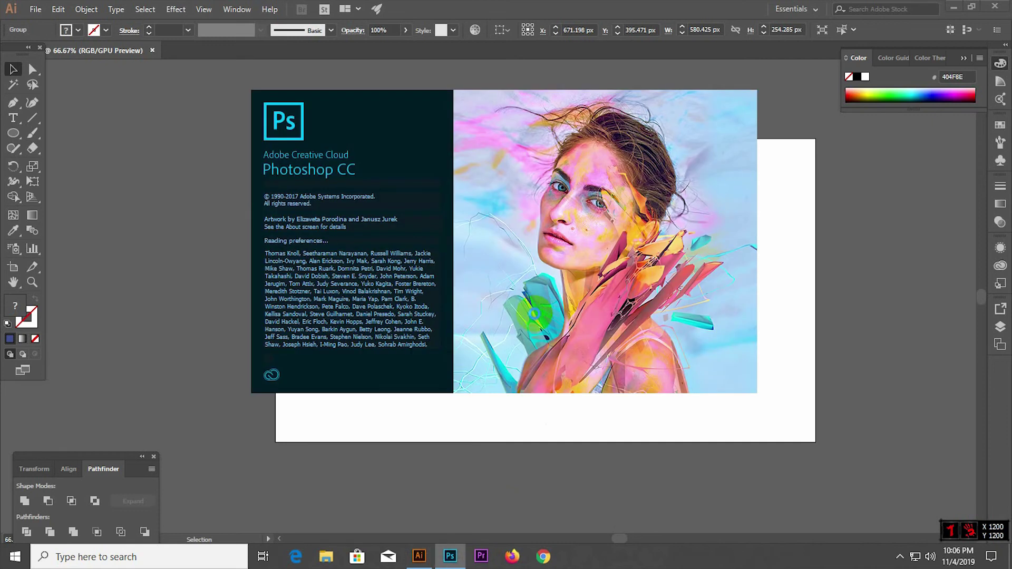
Alt-drag a scaled-down copy of the logo into an artboard corner
{"action": "left_click_drag", "start_coordinate": [543, 306], "coordinate": [396, 215]}
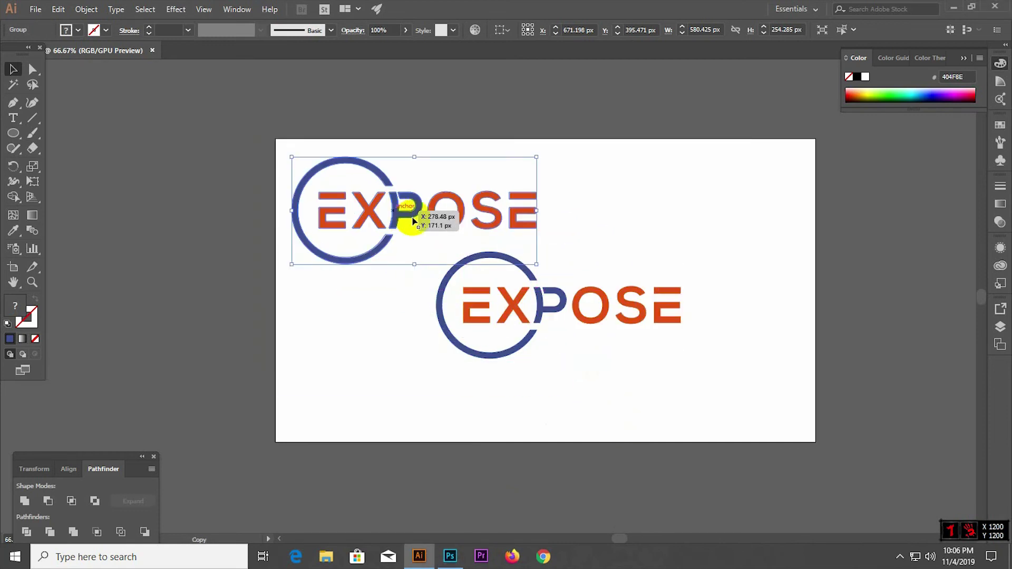
{"action": "left_click_drag", "start_coordinate": [537, 264], "coordinate": [492, 237]}
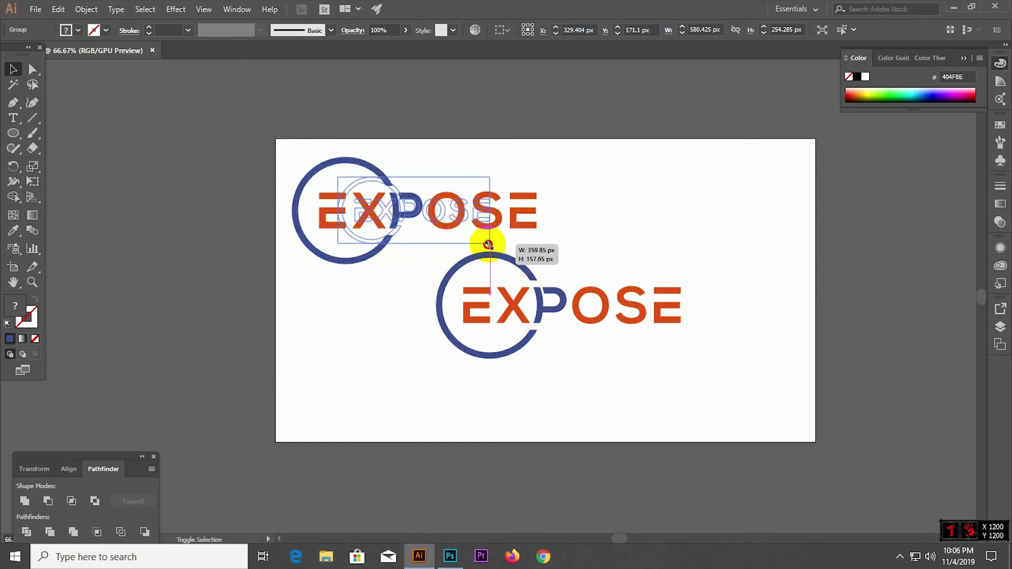
{"action": "left_click", "coordinate": [492, 238]}
{"action": "mouse_move", "coordinate": [410, 217]}
{"action": "left_mouse_down"}
{"action": "mouse_move", "coordinate": [740, 177]}
{"action": "mouse_move", "coordinate": [416, 305]}
{"action": "mouse_move", "coordinate": [348, 413]}
{"action": "left_mouse_up"}
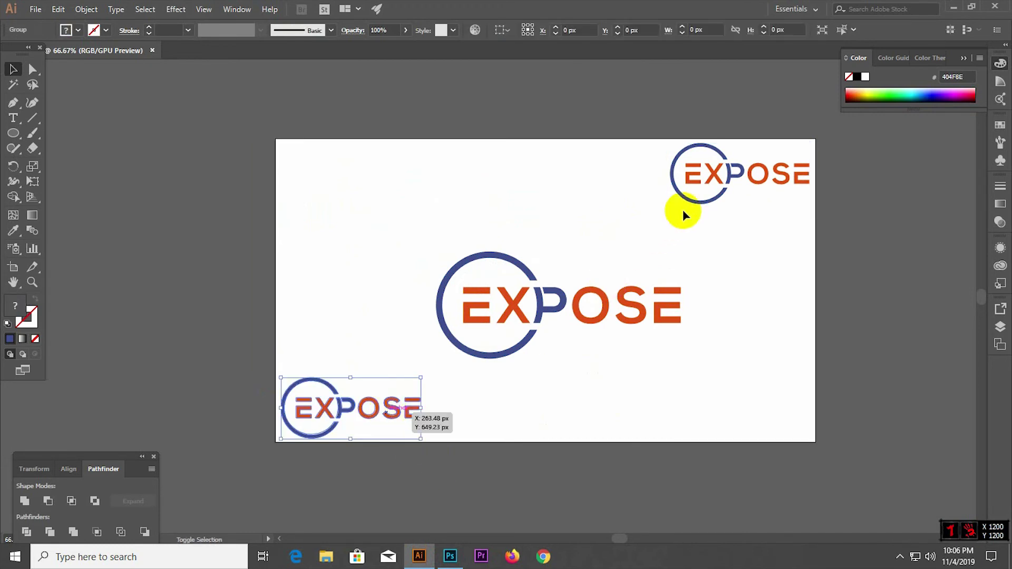
Select all the logos and lower their opacity to 39%
{"action": "key", "text": "ctrl+a"}
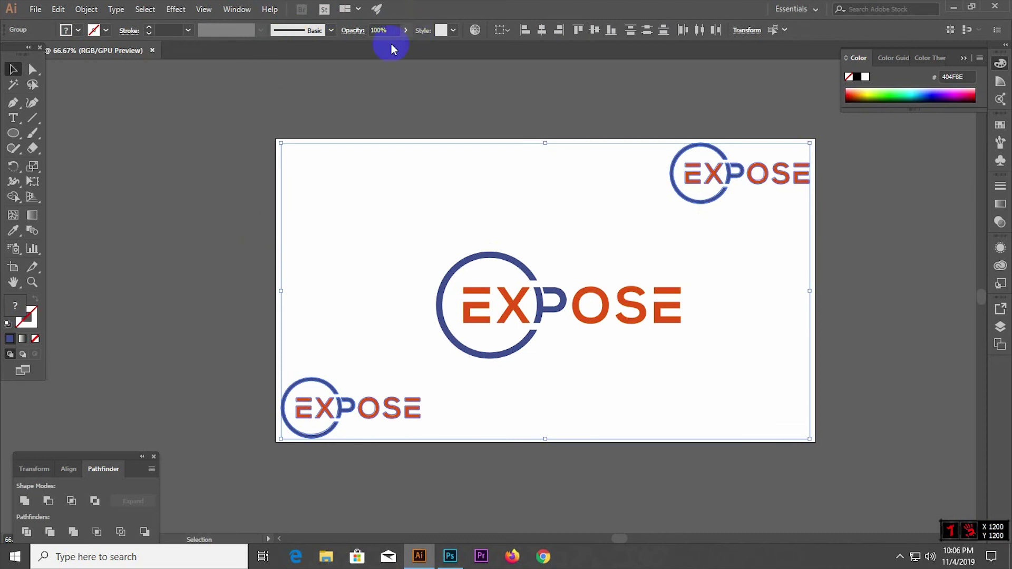
{"action": "left_click", "coordinate": [405, 30]}
{"action": "left_click_drag", "start_coordinate": [384, 46], "coordinate": [375, 46]}
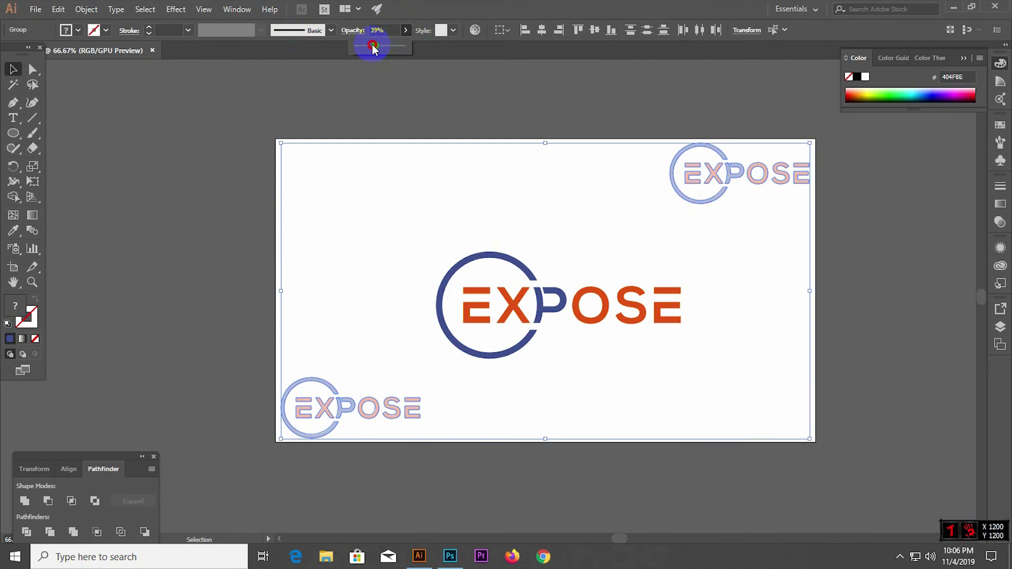
{"action": "left_click", "coordinate": [375, 144]}
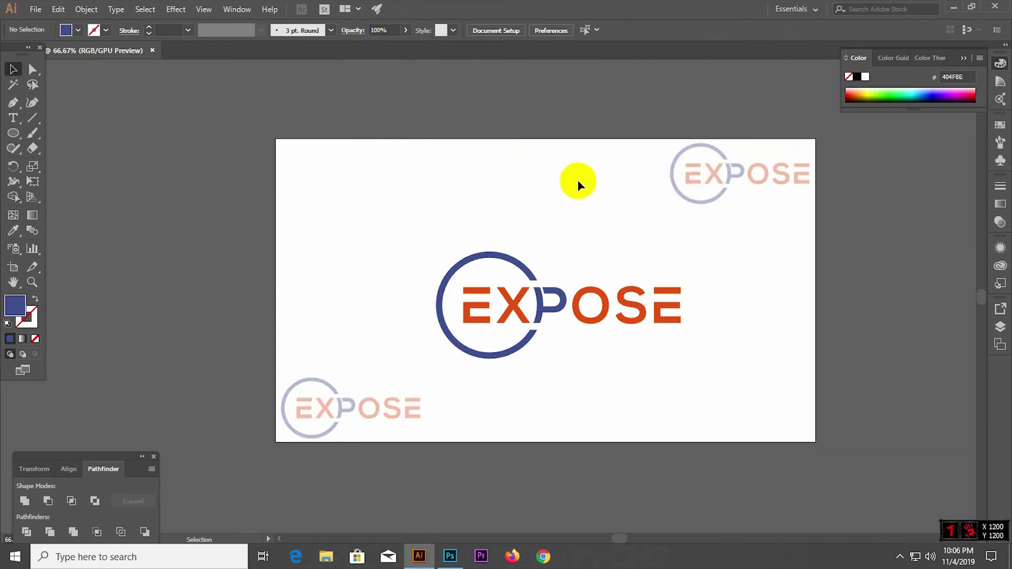
Fade the top-right and bottom-left corner logos further to 21% opacity
{"action": "left_click", "coordinate": [699, 175]}
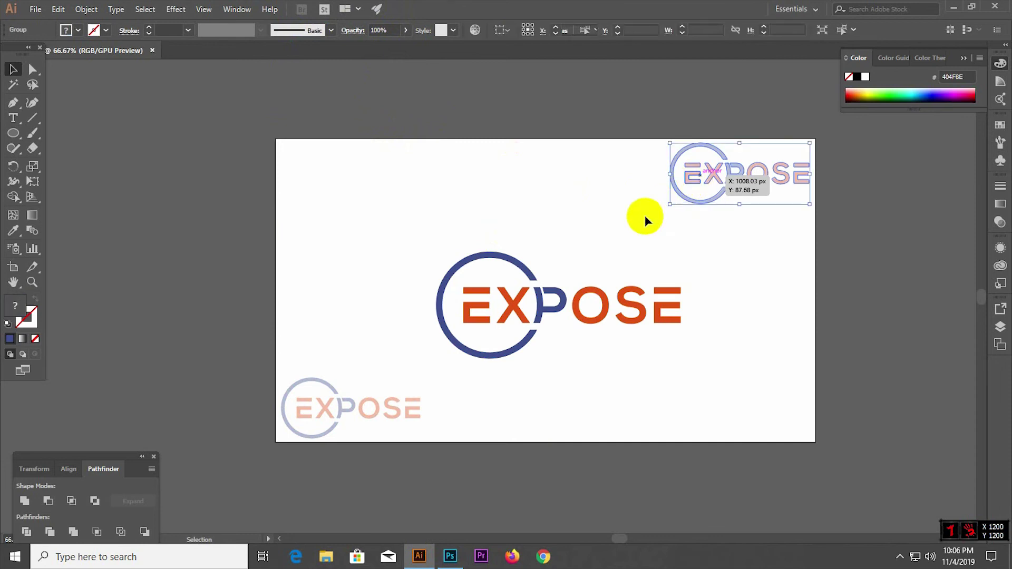
{"action": "left_click", "coordinate": [365, 400], "text": "shift"}
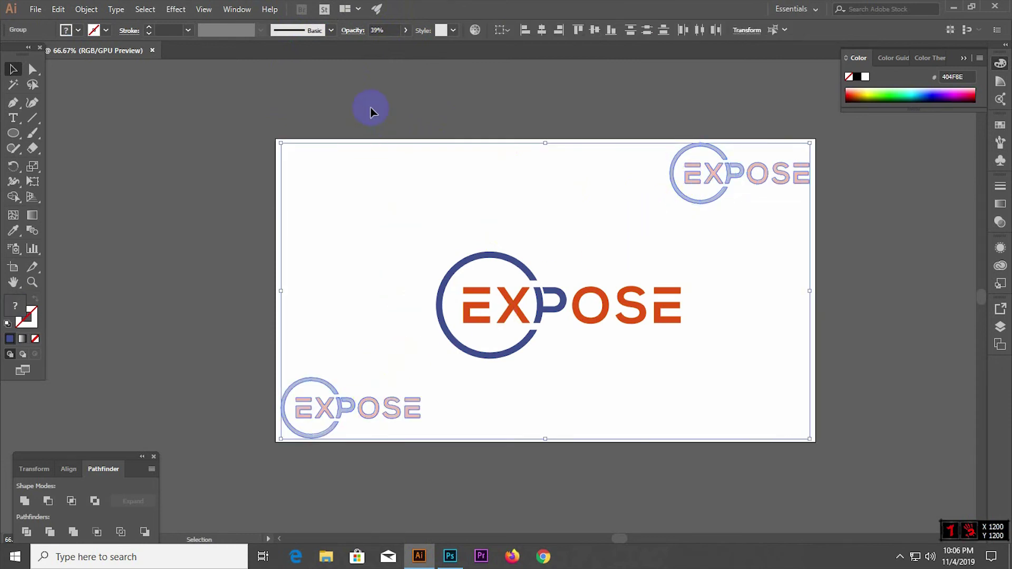
{"action": "left_click_drag", "start_coordinate": [382, 48], "coordinate": [367, 45]}
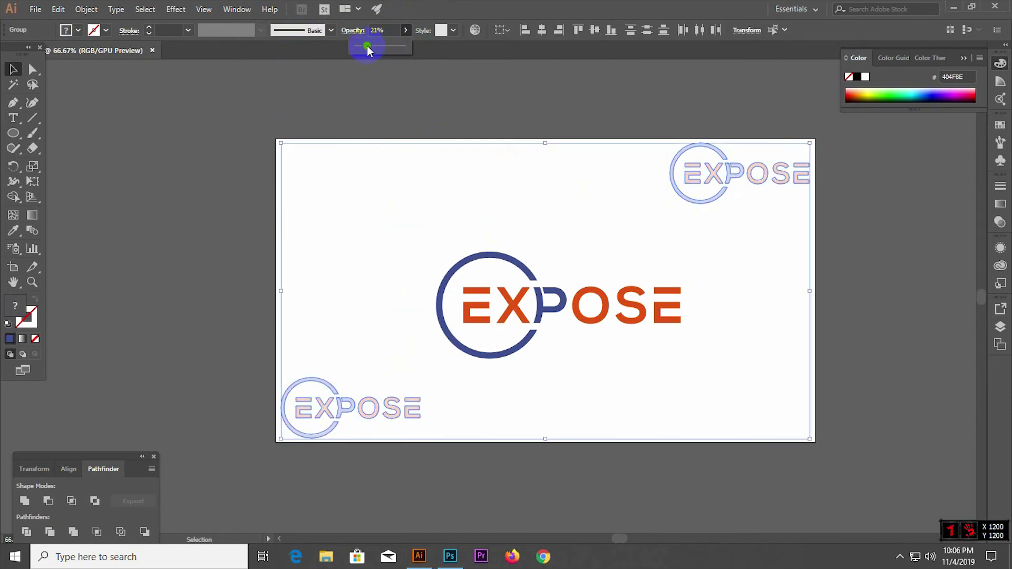
{"action": "left_click", "coordinate": [384, 122]}
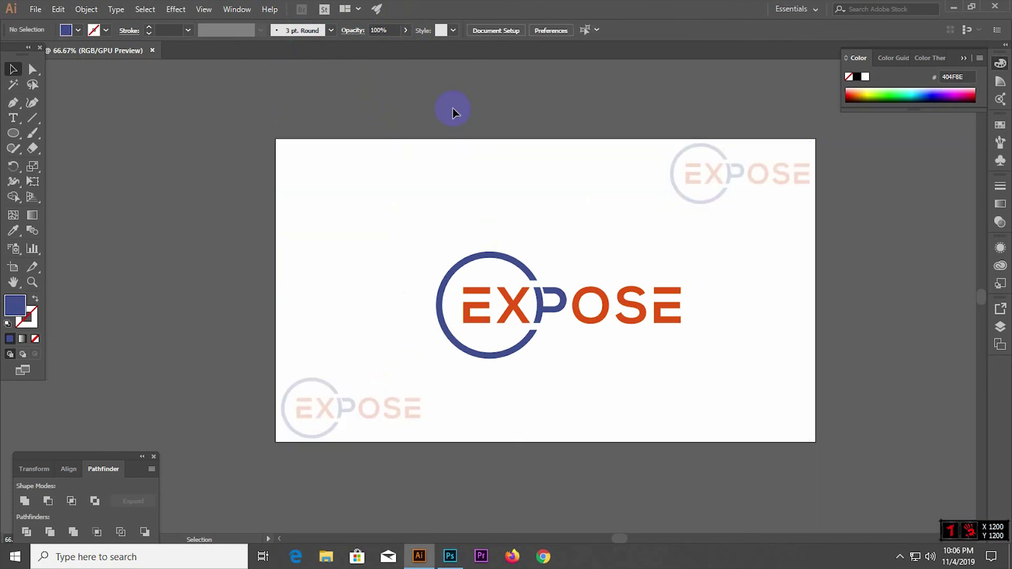
{"action": "scroll", "coordinate": [545, 238], "scroll_direction": "down", "scroll_amount": 2}
{"action": "scroll", "coordinate": [551, 269], "scroll_direction": "up", "scroll_amount": 1}
{"action": "scroll", "coordinate": [557, 287], "scroll_direction": "up", "scroll_amount": 2}
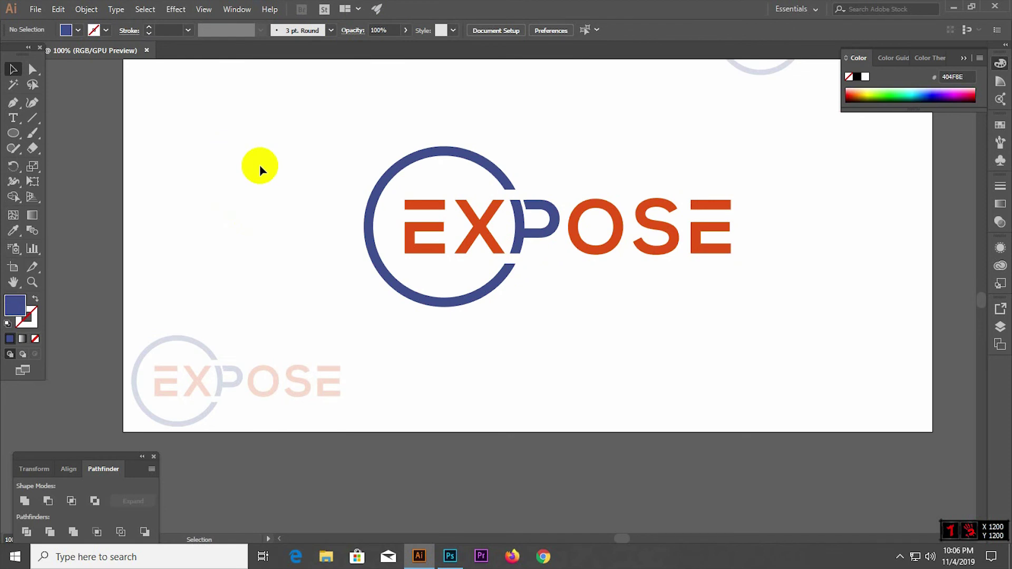
{"action": "scroll", "coordinate": [260, 166], "scroll_direction": "down", "scroll_amount": 1}
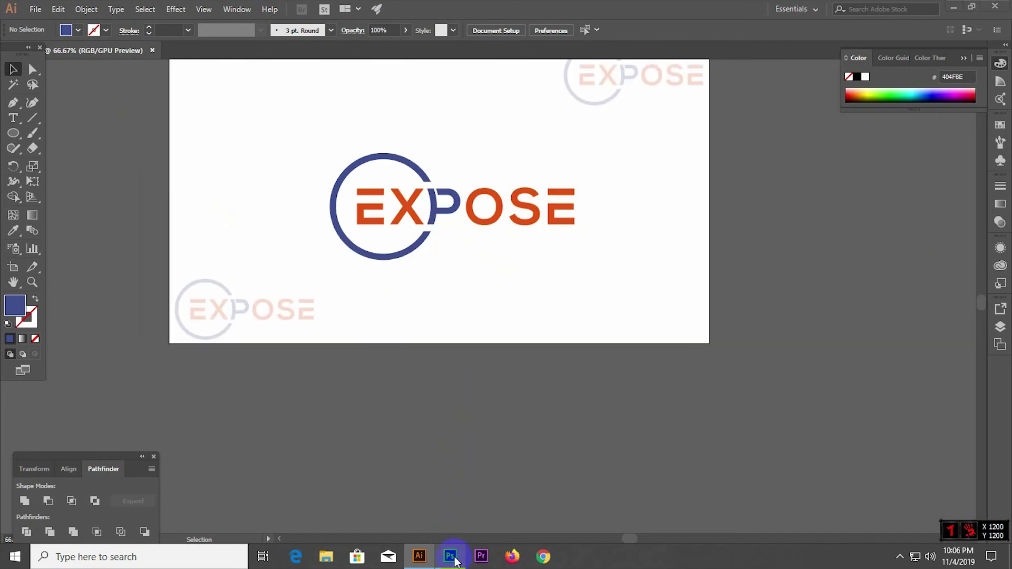
Switch from Illustrator to Photoshop and let its recent-files start screen load
{"action": "left_click", "coordinate": [560, 344]}
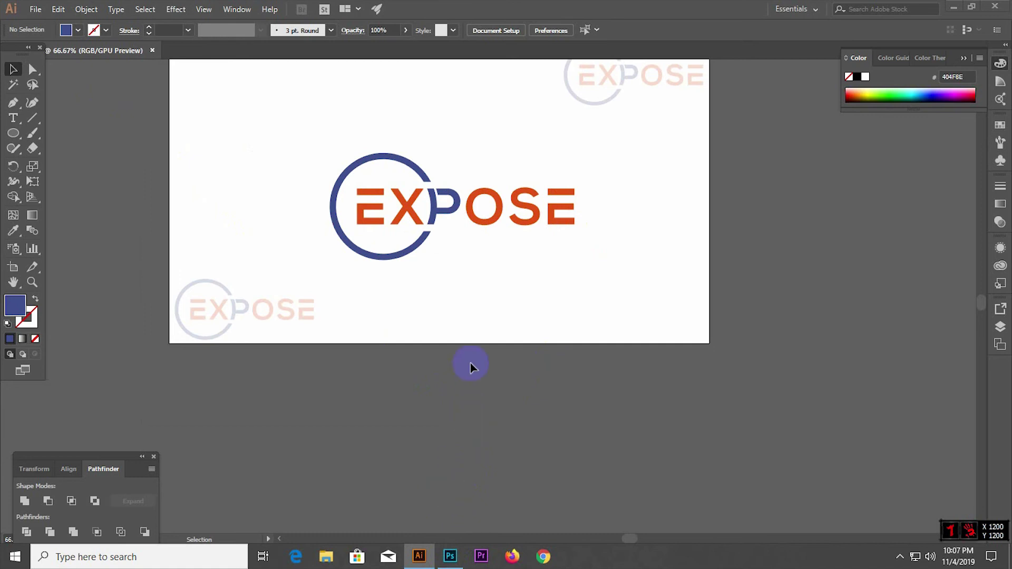
{"action": "scroll", "coordinate": [473, 352], "scroll_direction": "down", "scroll_amount": 1}
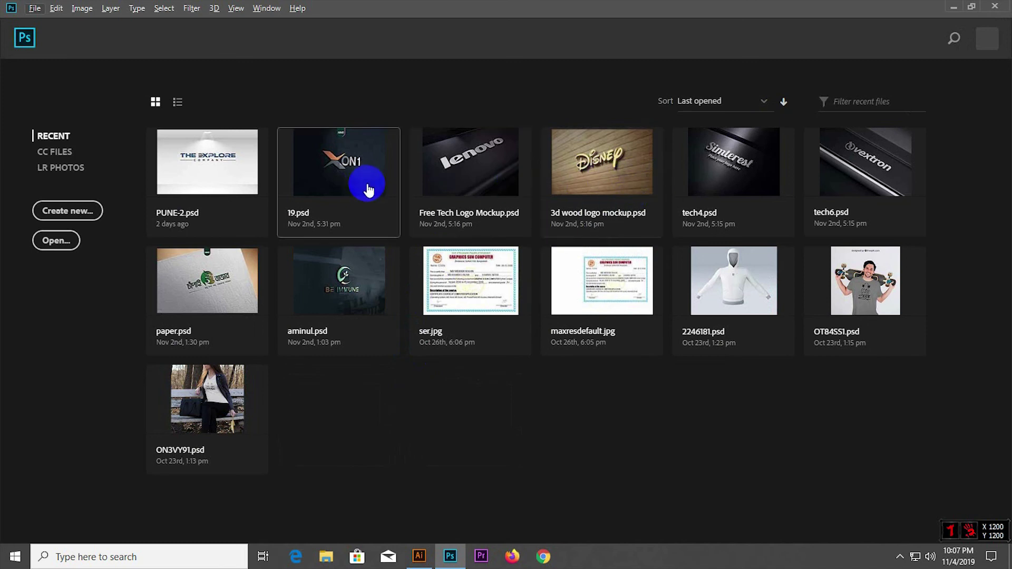
Open Free Tech Logo Mockup's Place Logo Here smart object and paste the EXPOSE logo from Illustrator
{"action": "left_click", "coordinate": [479, 184]}
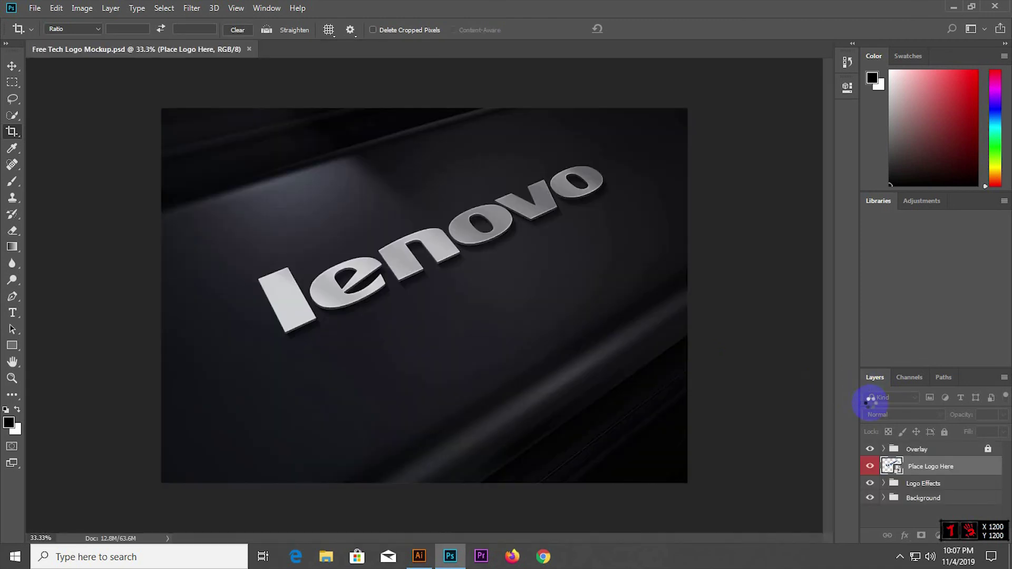
{"action": "double_click", "coordinate": [892, 466]}
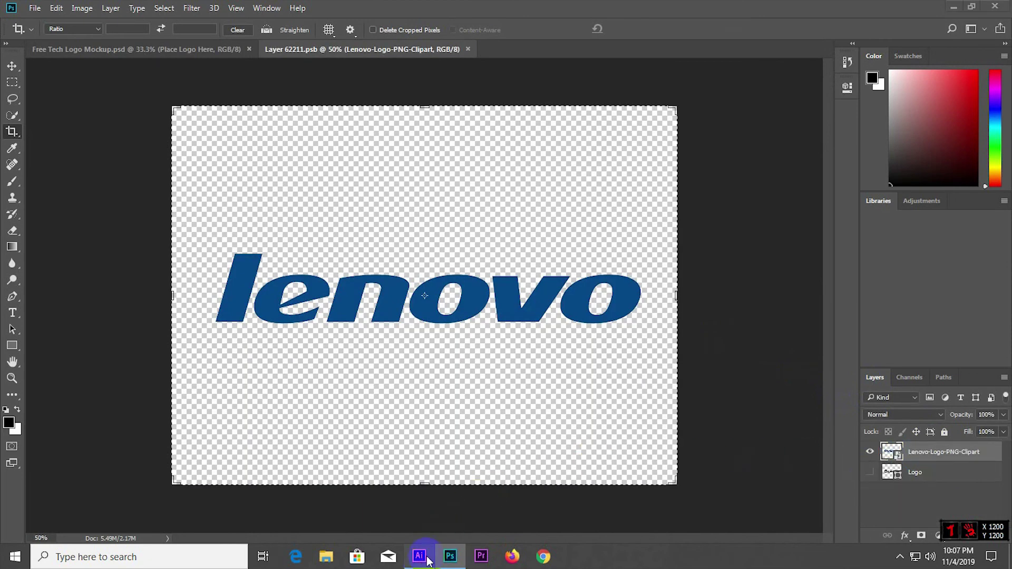
{"action": "left_click", "coordinate": [419, 556]}
{"action": "left_click", "coordinate": [523, 243]}
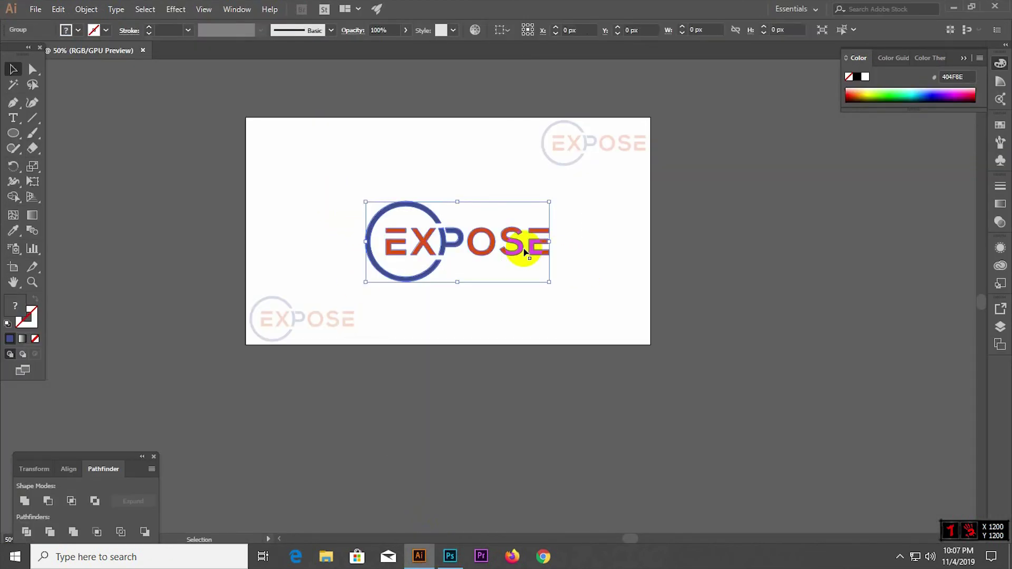
{"action": "mouse_move", "coordinate": [526, 255]}
{"action": "left_mouse_down"}
{"action": "mouse_move", "coordinate": [438, 525]}
{"action": "mouse_move", "coordinate": [448, 557]}
{"action": "mouse_move", "coordinate": [449, 300]}
{"action": "left_mouse_up"}
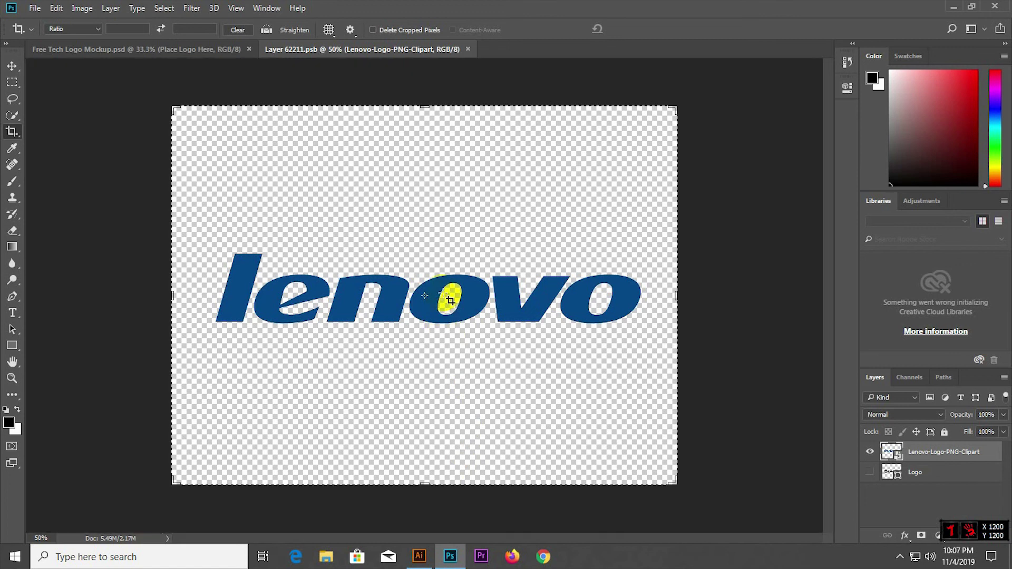
{"action": "key", "text": "ctrl+v"}
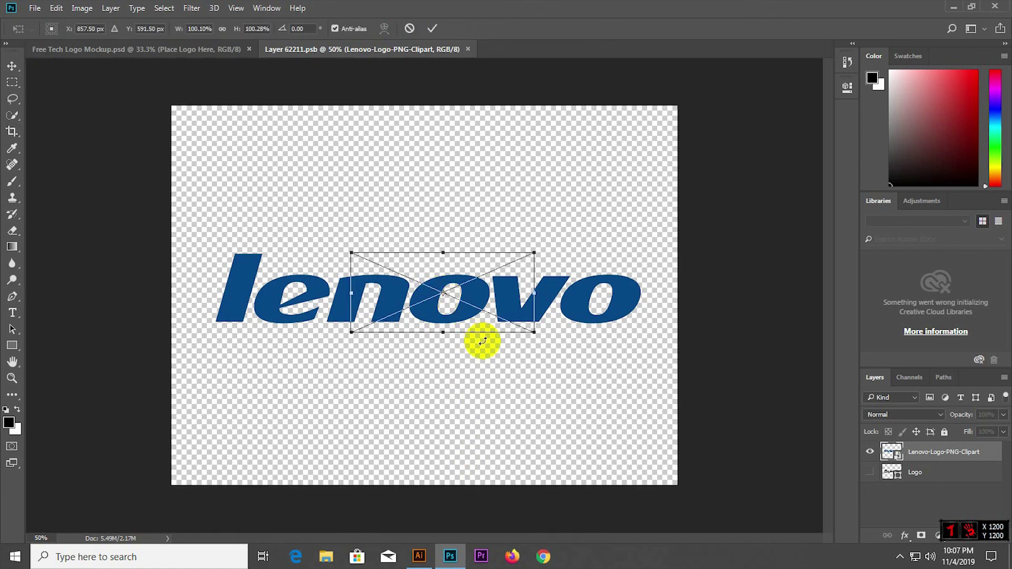
Scale the logo to about 196% over the lenovo logo, then hide the lenovo layer
{"action": "left_click_drag", "start_coordinate": [533, 332], "coordinate": [622, 370]}
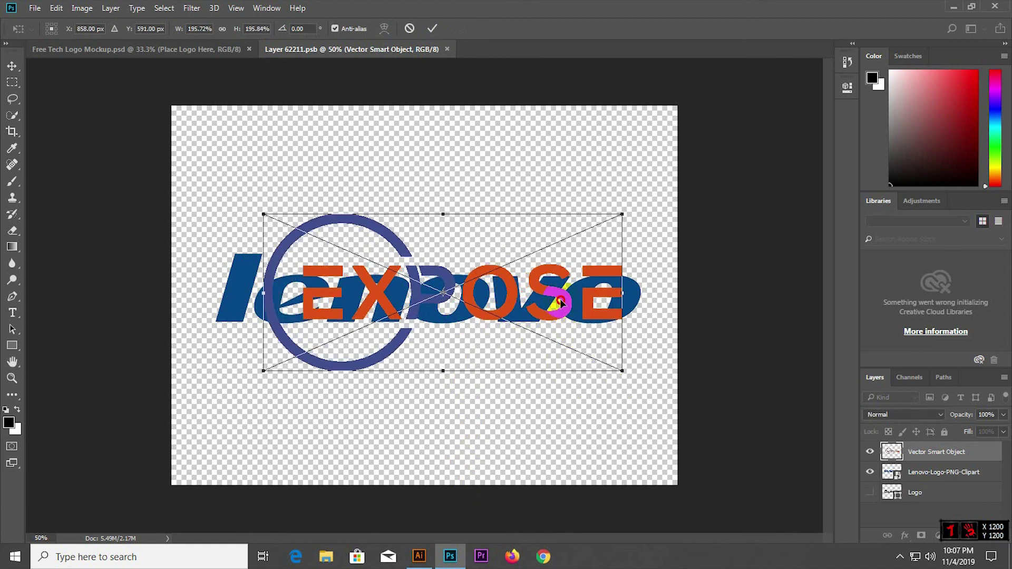
{"action": "left_click_drag", "start_coordinate": [560, 302], "coordinate": [553, 297]}
{"action": "key", "text": "Return"}
{"action": "left_click", "coordinate": [870, 472]}
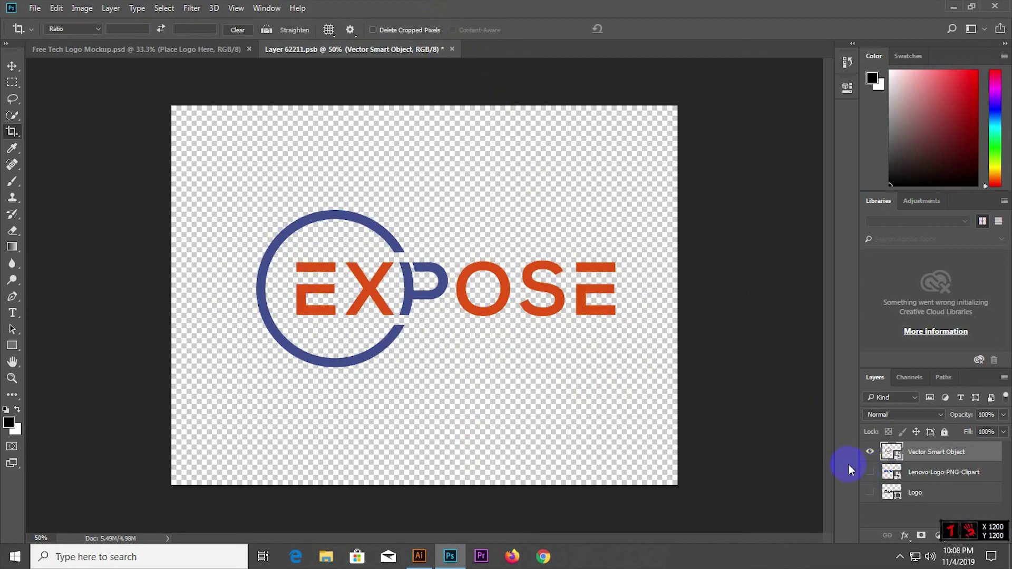
{"action": "left_click", "coordinate": [160, 54]}
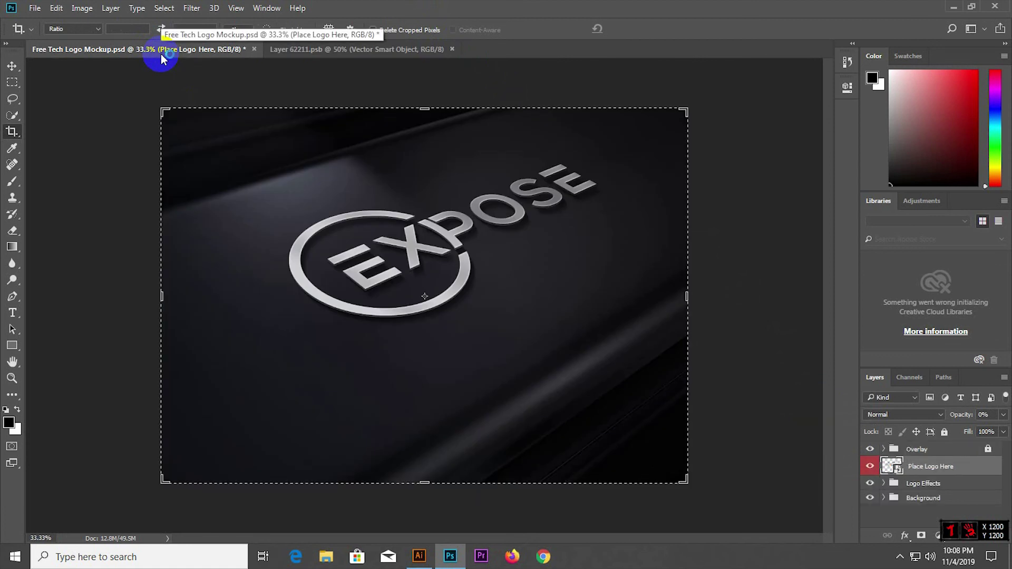
Close the smart object and the Free Tech Logo Mockup without saving
{"action": "left_click", "coordinate": [337, 56]}
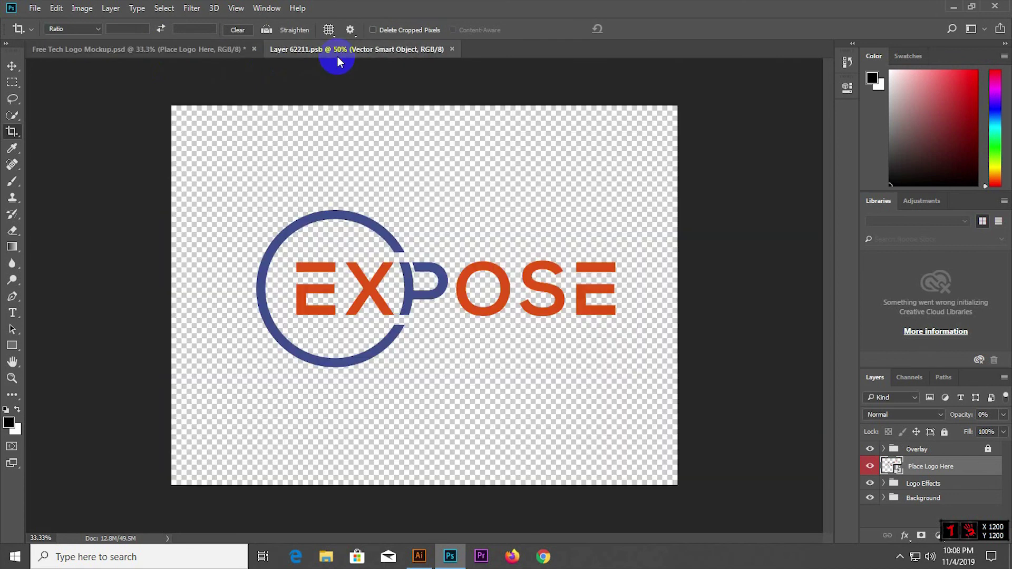
{"action": "left_click", "coordinate": [451, 49]}
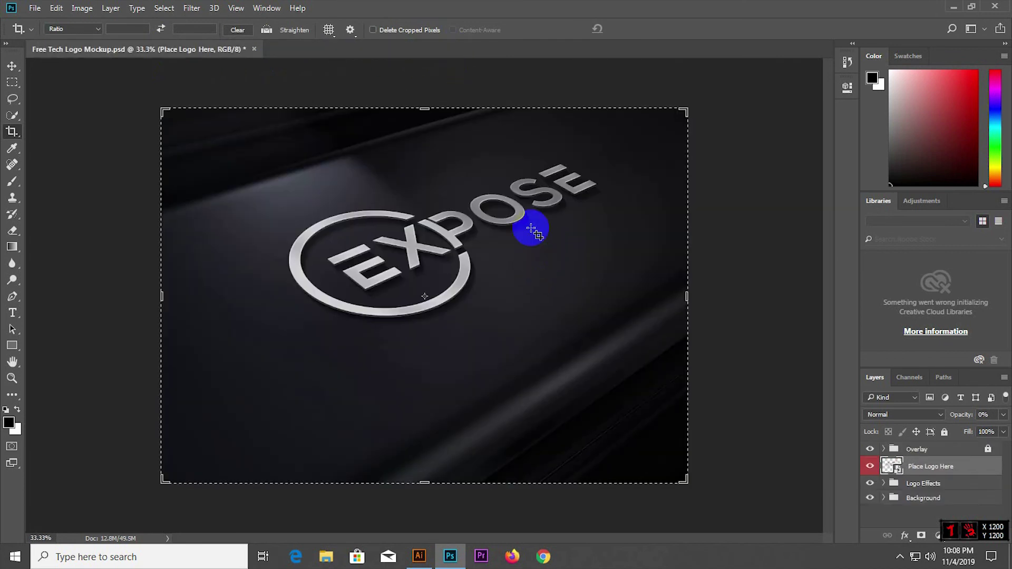
{"action": "left_click", "coordinate": [255, 48]}
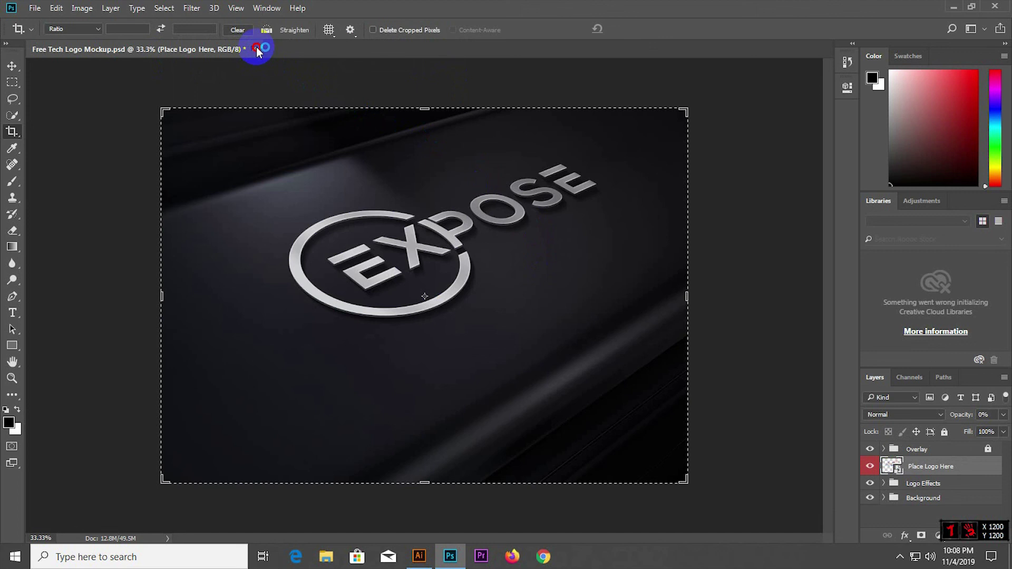
{"action": "left_click", "coordinate": [508, 215]}
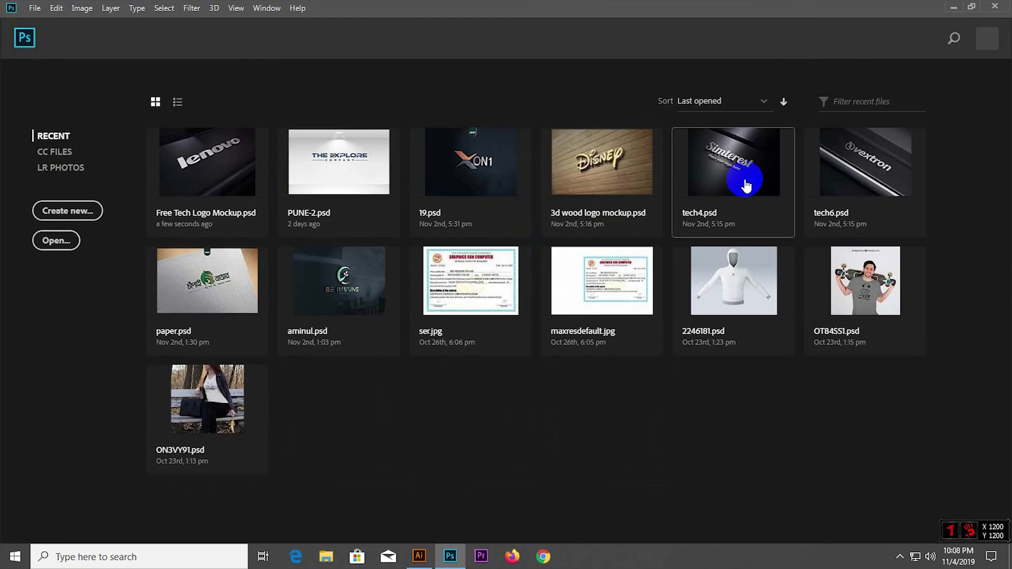
Open tech4's logo smart object and drag in the EXPOSE logo from Illustrator
{"action": "left_click", "coordinate": [745, 182]}
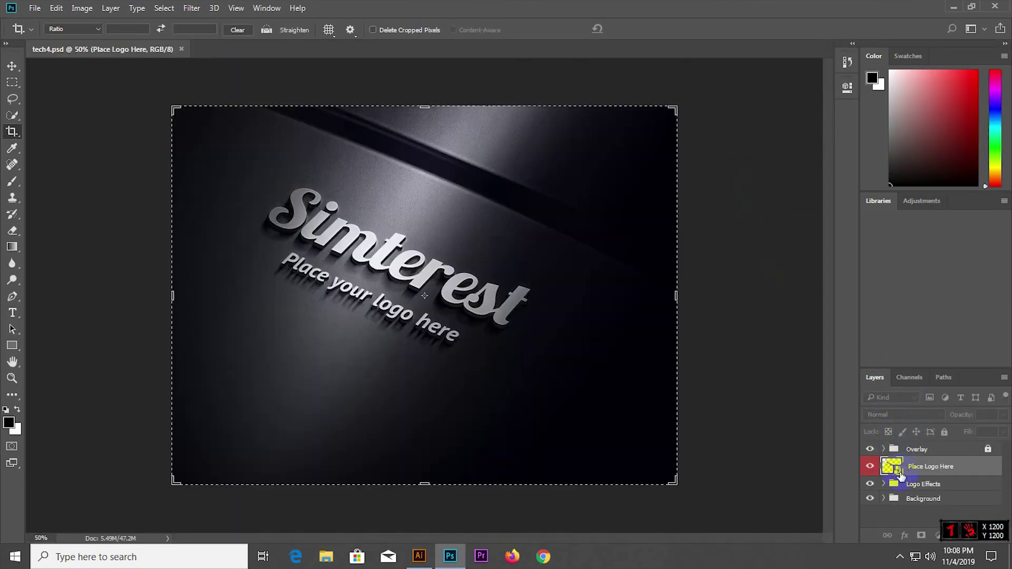
{"action": "double_click", "coordinate": [899, 469]}
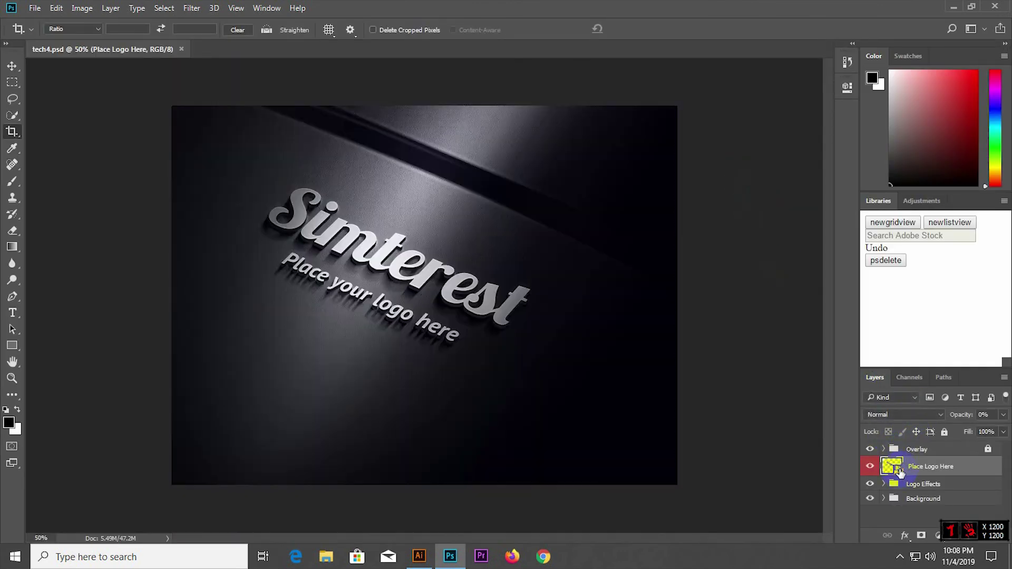
{"action": "left_click", "coordinate": [418, 562]}
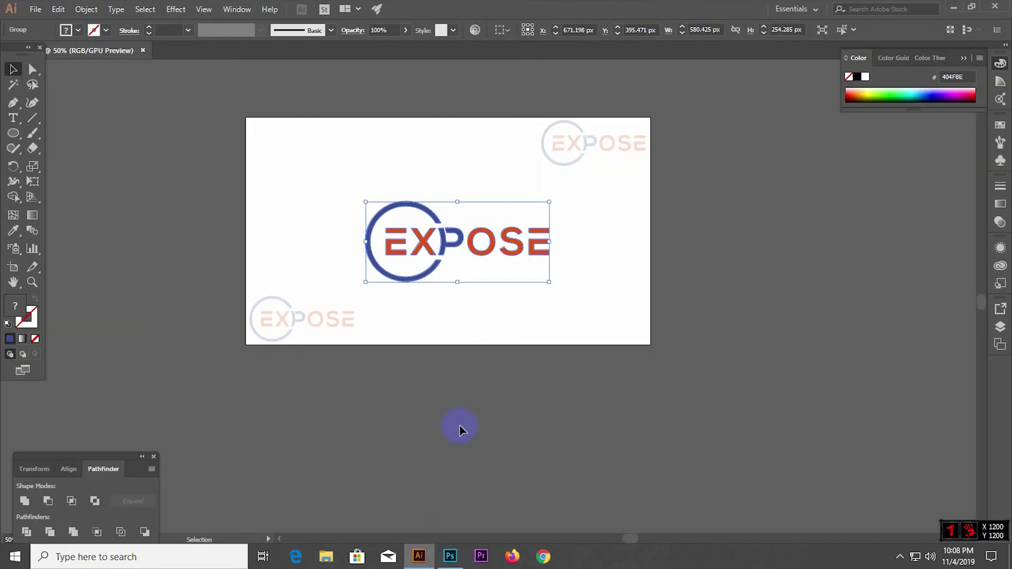
{"action": "mouse_move", "coordinate": [445, 255]}
{"action": "left_mouse_down"}
{"action": "mouse_move", "coordinate": [456, 553]}
{"action": "mouse_move", "coordinate": [417, 292]}
{"action": "left_mouse_up"}
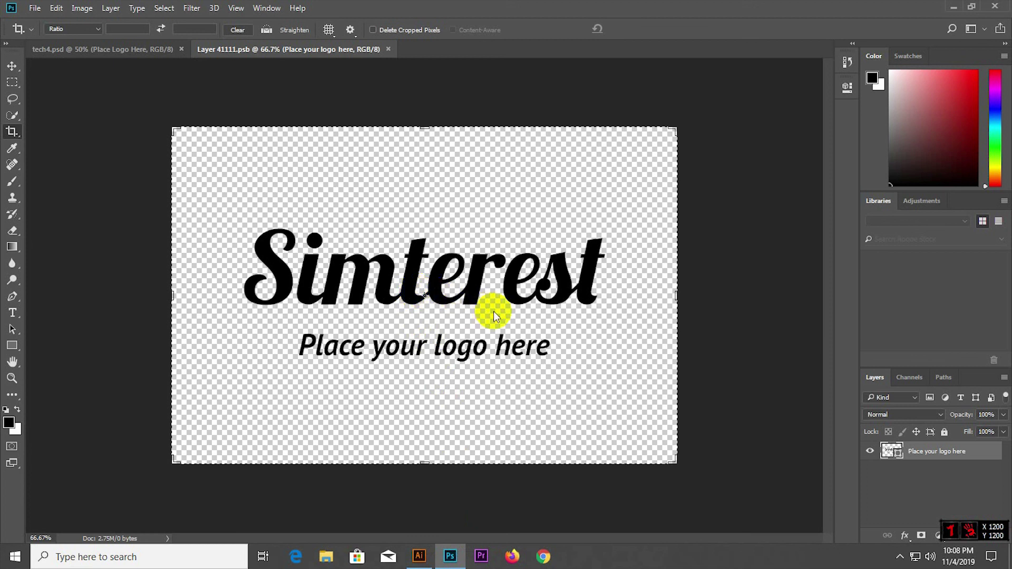
Enlarge and position the logo, hide the Place your logo here layer, and save
{"action": "left_click_drag", "start_coordinate": [553, 369], "coordinate": [572, 396]}
{"action": "left_click", "coordinate": [532, 300]}
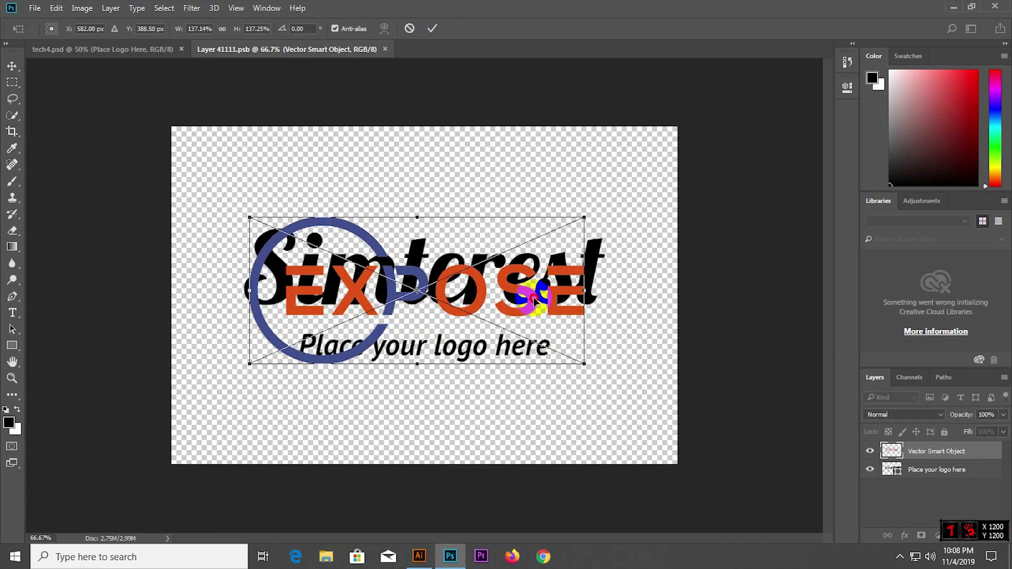
{"action": "left_click_drag", "start_coordinate": [533, 300], "coordinate": [543, 297]}
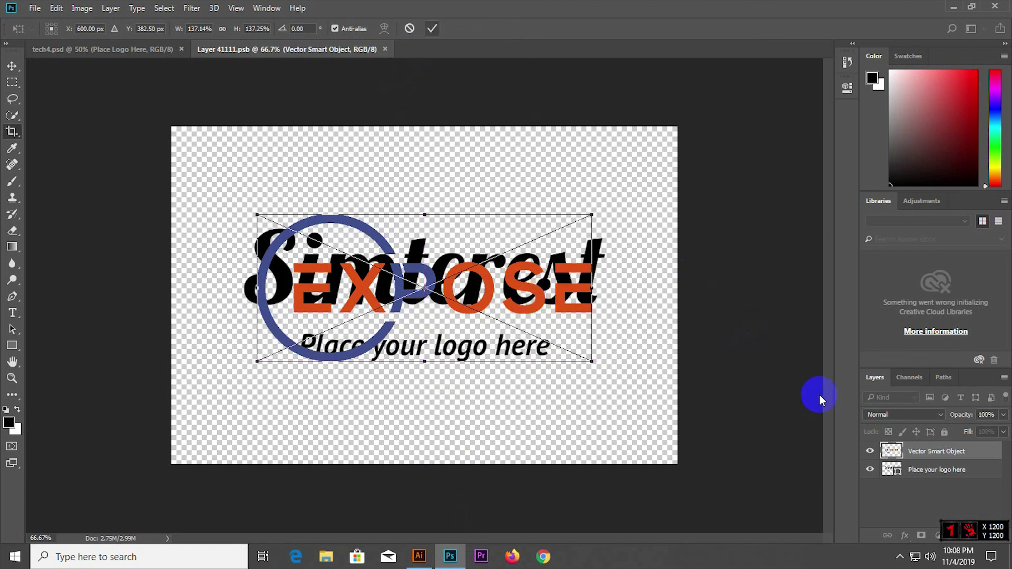
{"action": "key", "text": "Return"}
{"action": "left_click", "coordinate": [870, 469]}
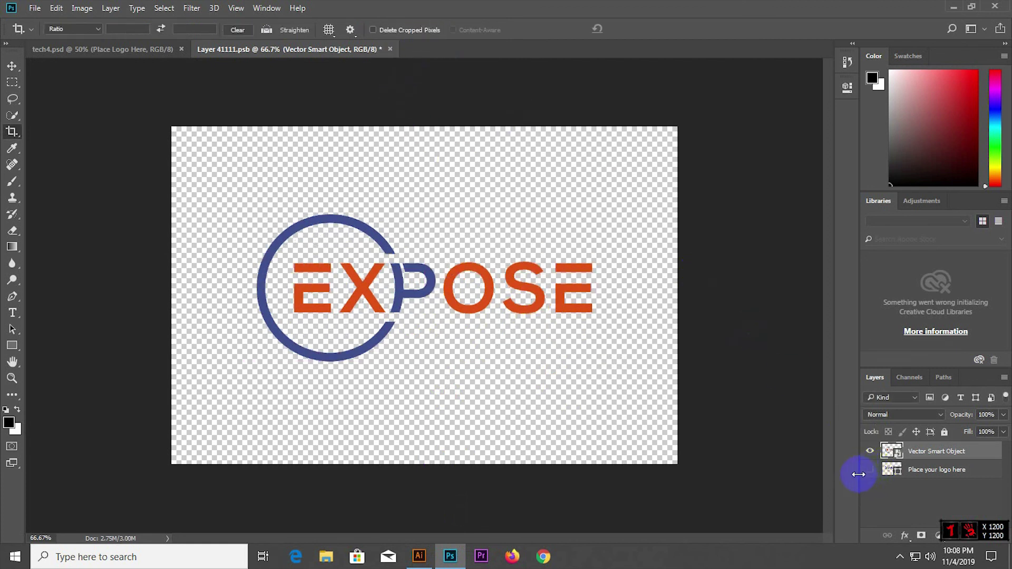
{"action": "key", "text": "ctrl+s"}
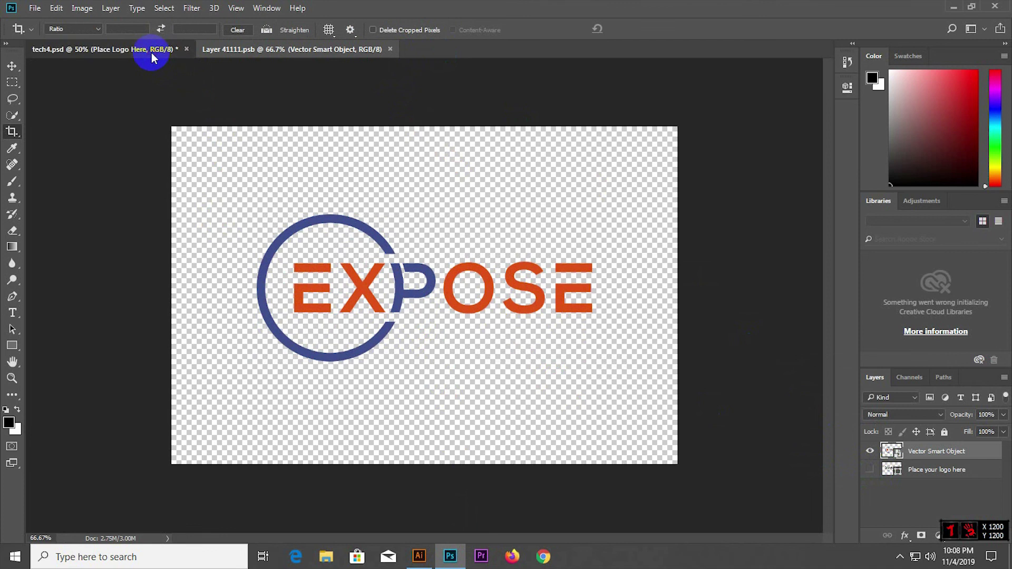
Check the tech4 mockup, then close both documents without saving
{"action": "left_click", "coordinate": [151, 53]}
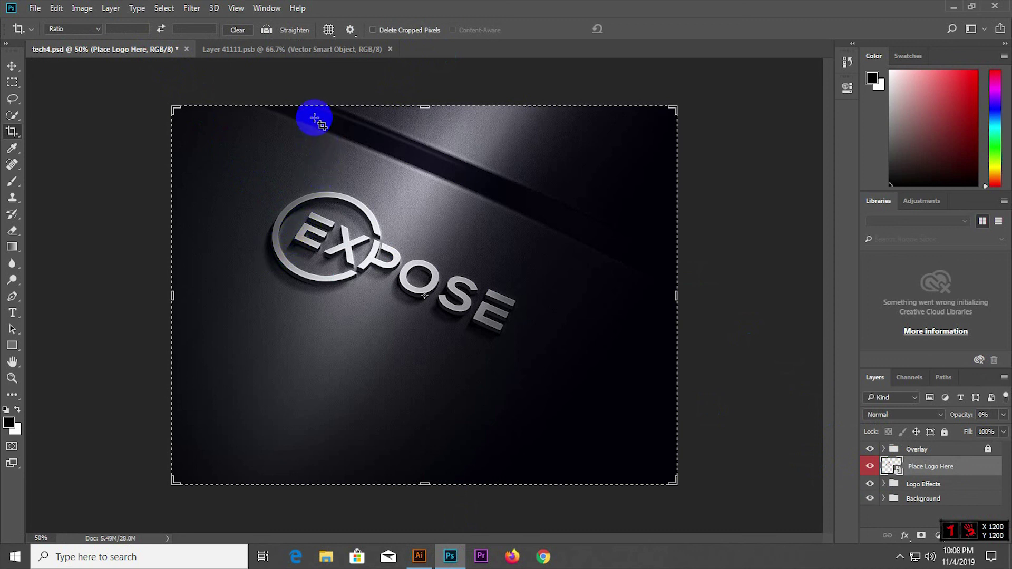
{"action": "left_click", "coordinate": [305, 49]}
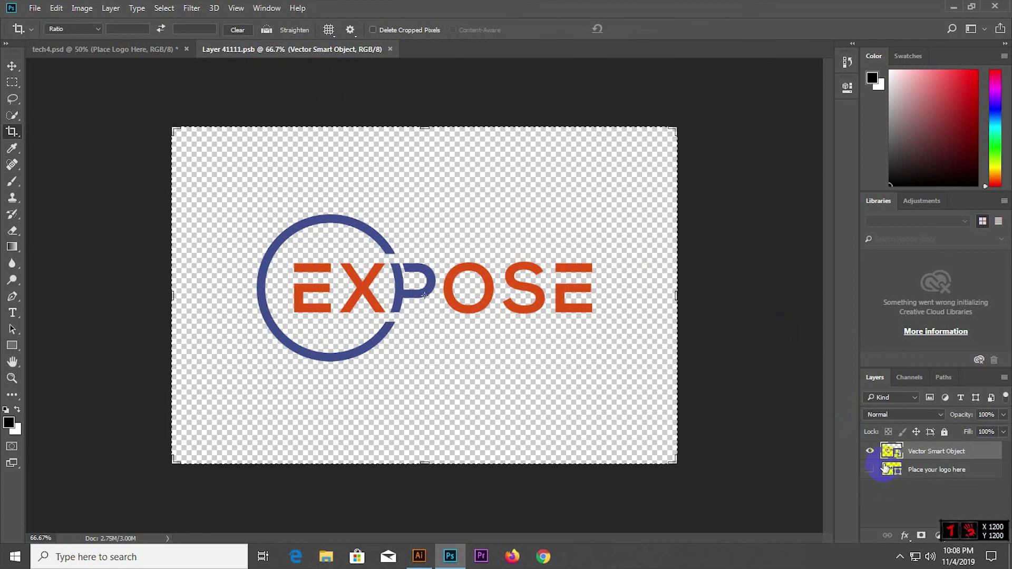
{"action": "left_click", "coordinate": [390, 49]}
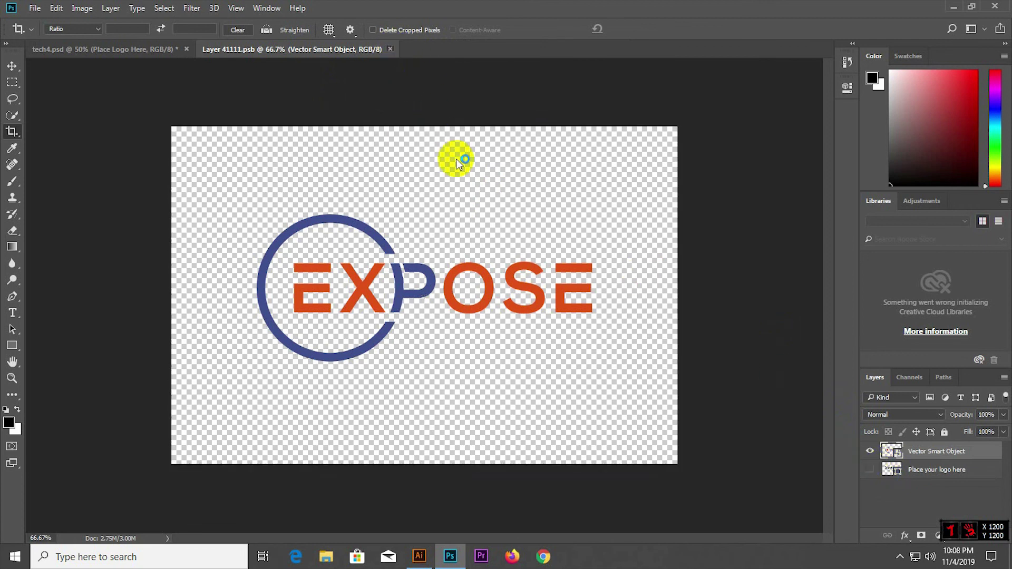
{"action": "left_click", "coordinate": [187, 48]}
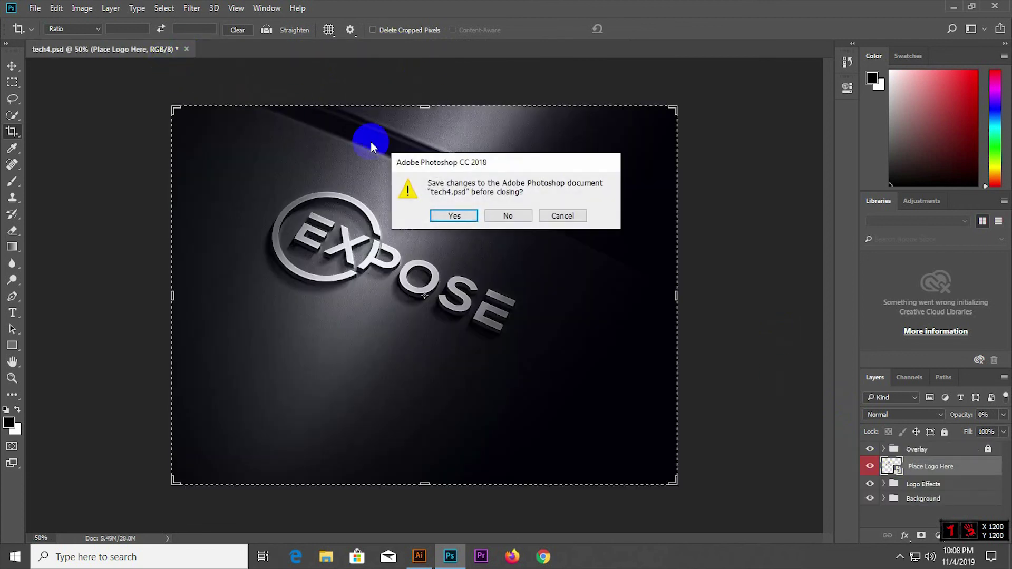
{"action": "left_click", "coordinate": [507, 216]}
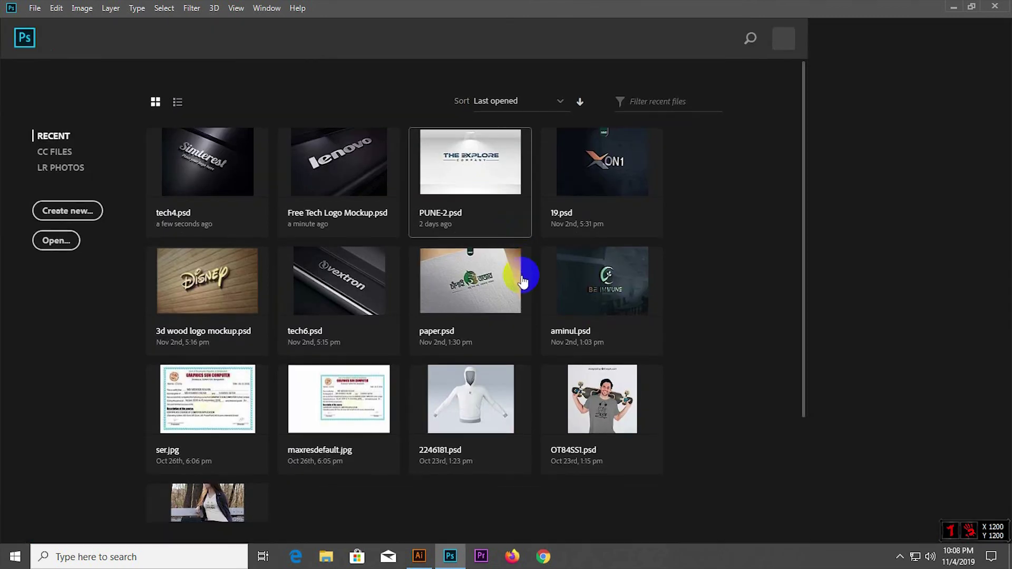
Open 19.psd's Your Logo smart object and drag in the EXPOSE logo from Illustrator
{"action": "left_click", "coordinate": [749, 187]}
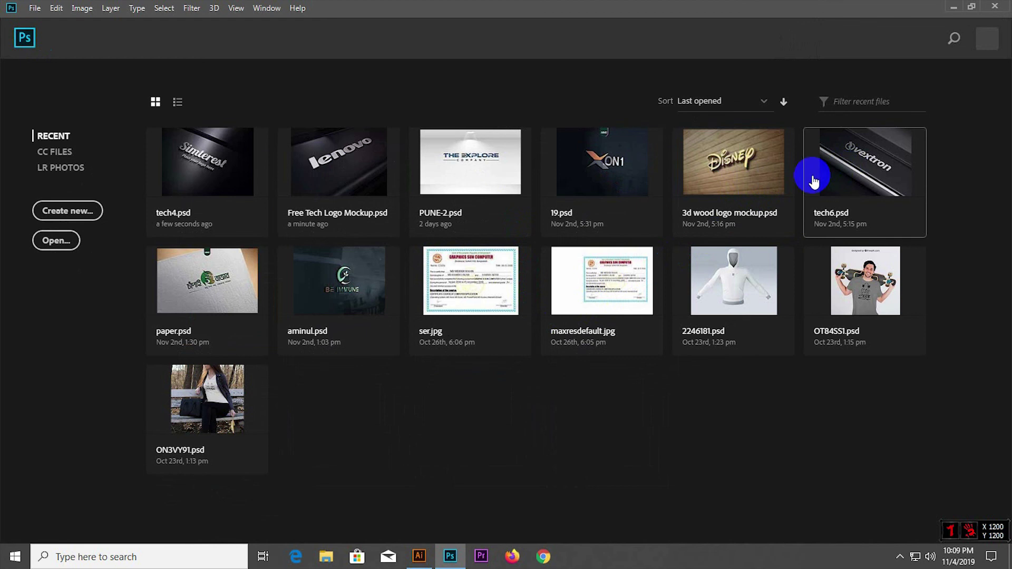
{"action": "left_click", "coordinate": [483, 206]}
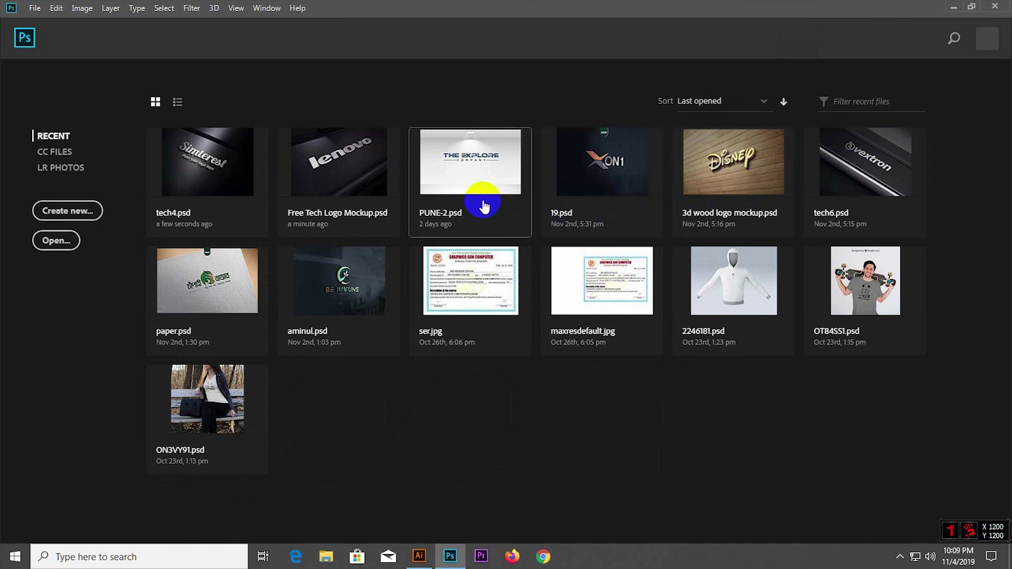
{"action": "left_click", "coordinate": [593, 197]}
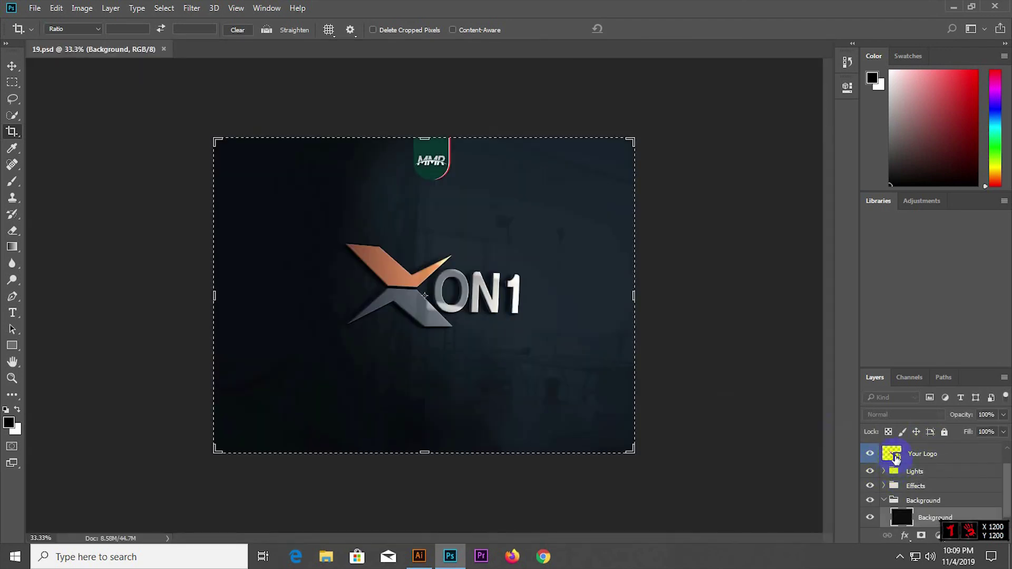
{"action": "double_click", "coordinate": [896, 457]}
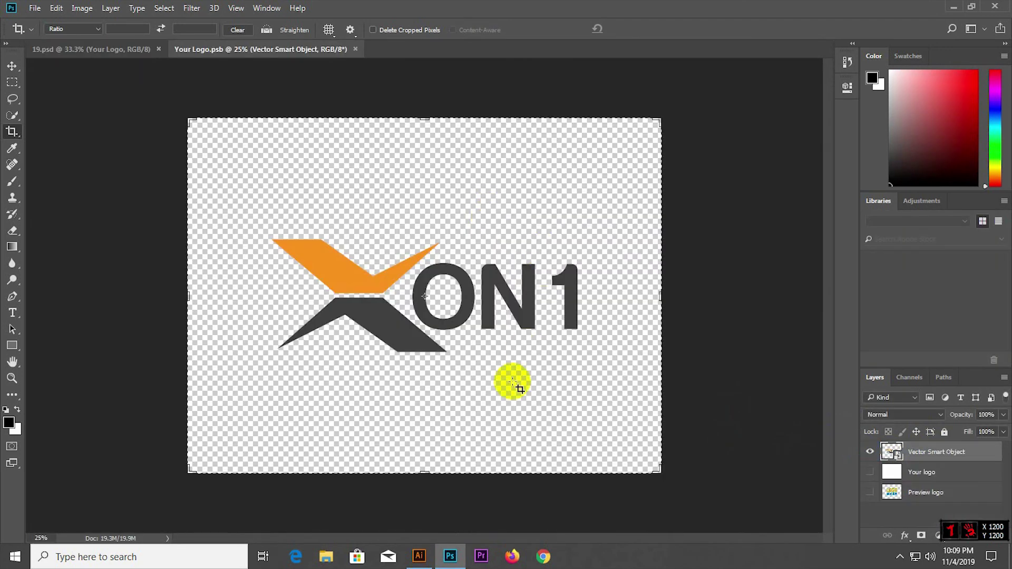
{"action": "left_click", "coordinate": [419, 556]}
{"action": "mouse_move", "coordinate": [449, 272]}
{"action": "left_mouse_down"}
{"action": "mouse_move", "coordinate": [449, 318]}
{"action": "mouse_move", "coordinate": [416, 294]}
{"action": "mouse_move", "coordinate": [460, 296]}
{"action": "left_mouse_up"}
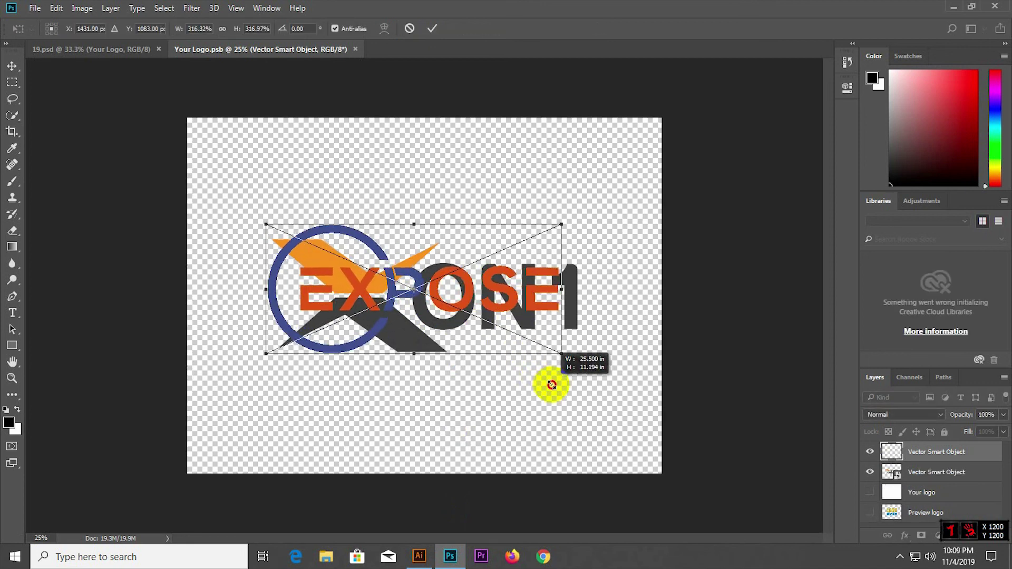
Scale the logo to about 337%, hide the old XON1 logo layer, and save
{"action": "left_click_drag", "start_coordinate": [463, 315], "coordinate": [553, 389]}
{"action": "left_click_drag", "start_coordinate": [537, 314], "coordinate": [547, 321]}
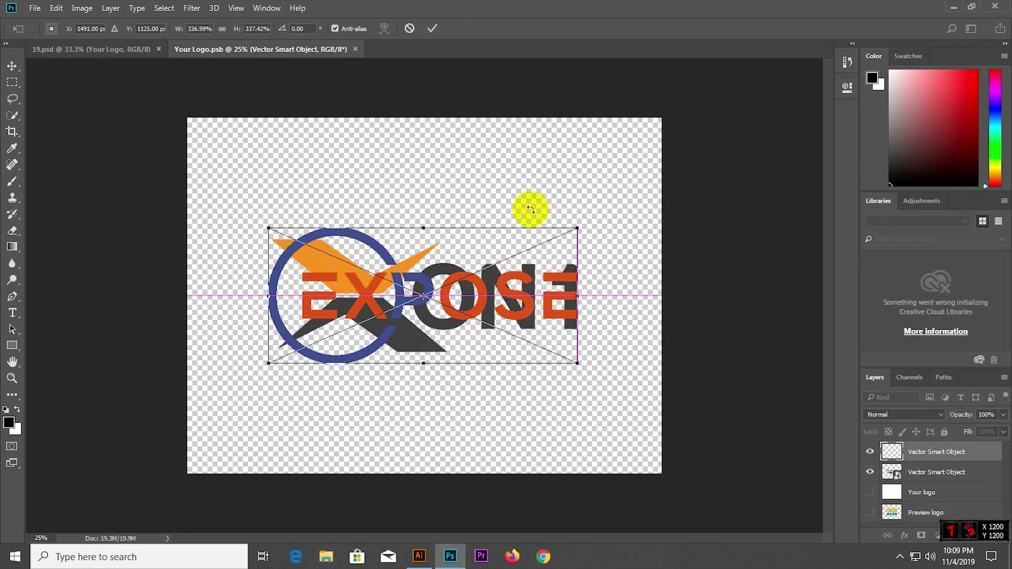
{"action": "left_click", "coordinate": [433, 28]}
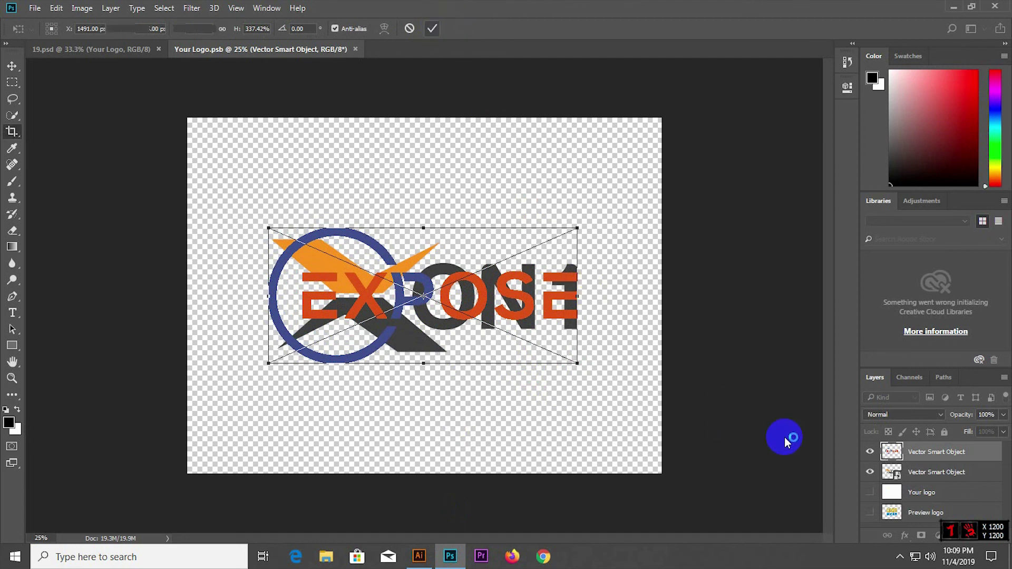
{"action": "left_click", "coordinate": [870, 472]}
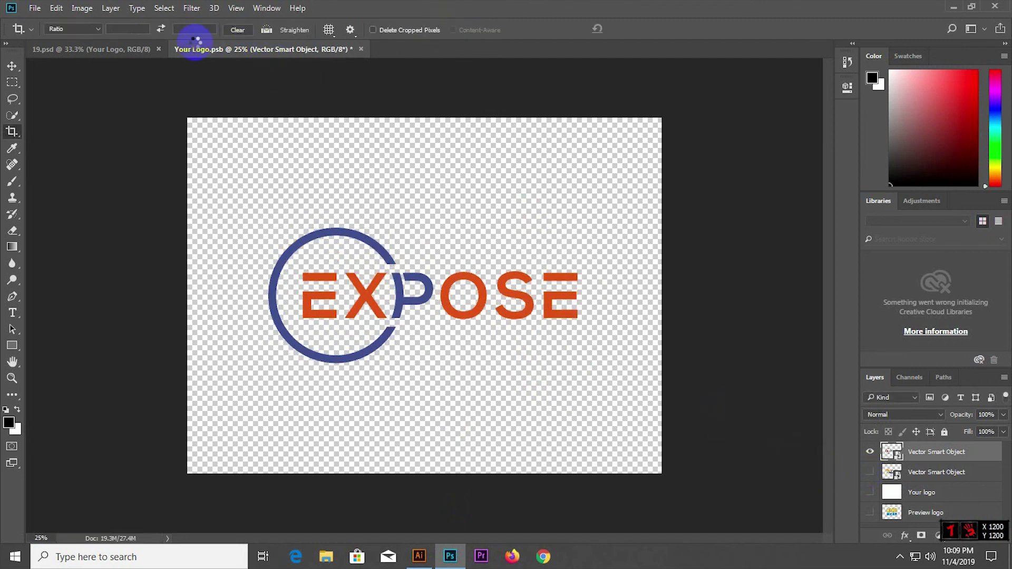
{"action": "key", "text": "ctrl+s"}
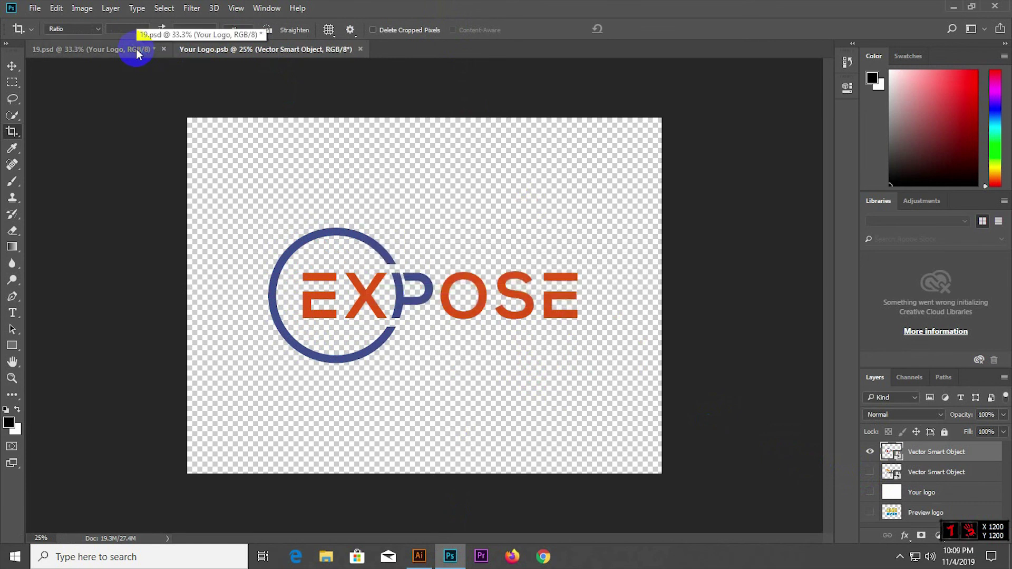
View the 19.psd mockup and hide the MMR badge layer
{"action": "left_click", "coordinate": [136, 51]}
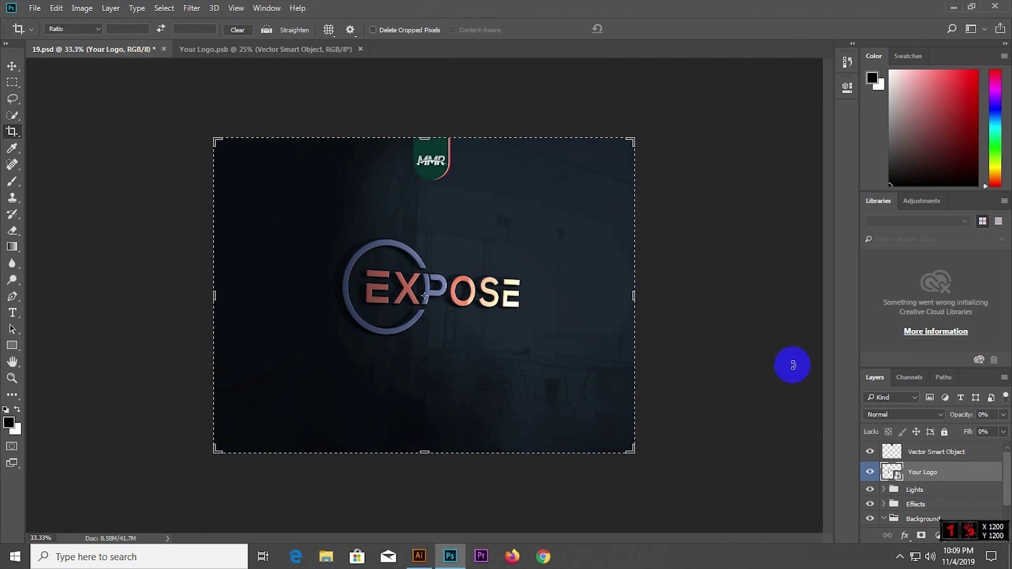
{"action": "left_click", "coordinate": [870, 453]}
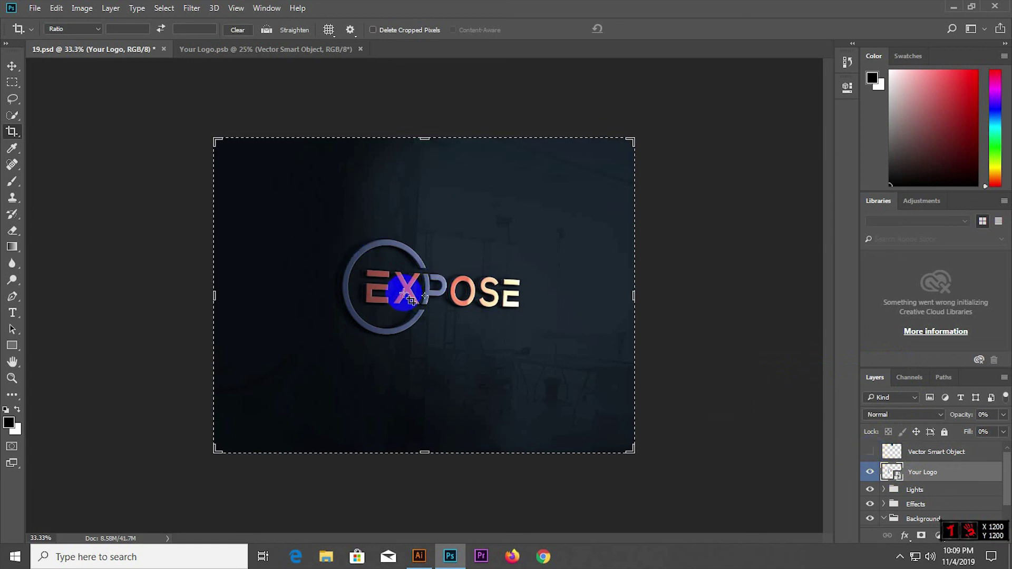
{"action": "scroll", "coordinate": [409, 298], "scroll_direction": "up", "scroll_amount": 2}
{"action": "scroll", "coordinate": [409, 298], "scroll_direction": "up", "scroll_amount": 2}
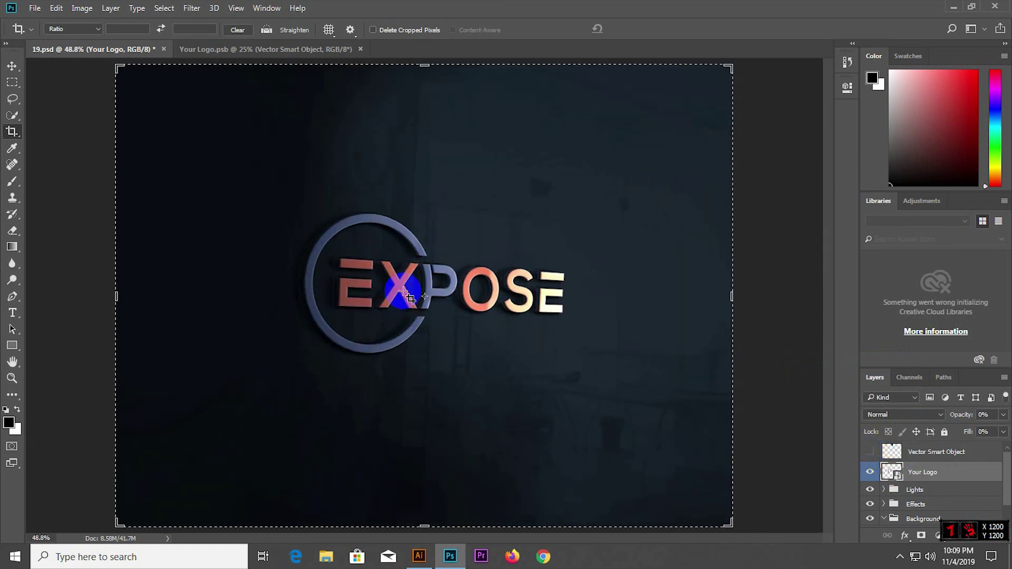